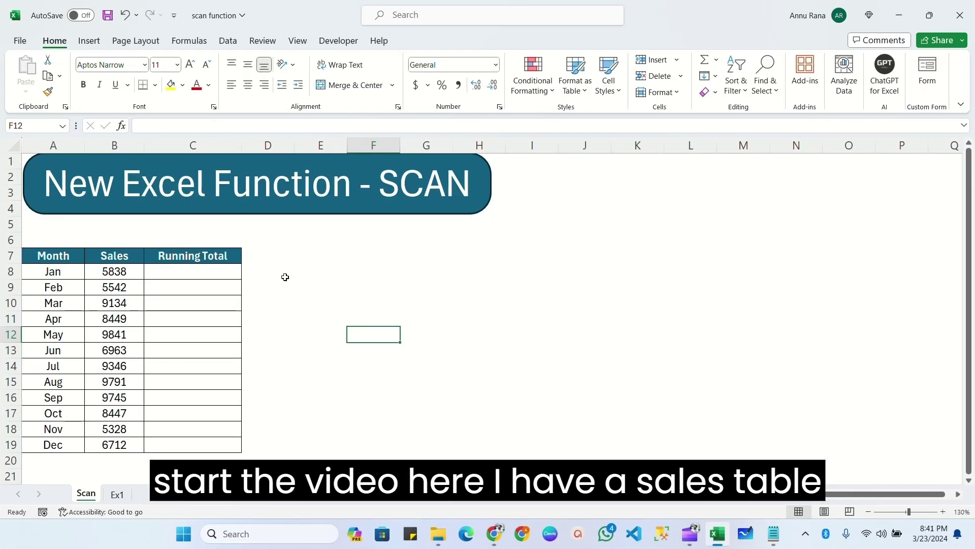
click(44, 254)
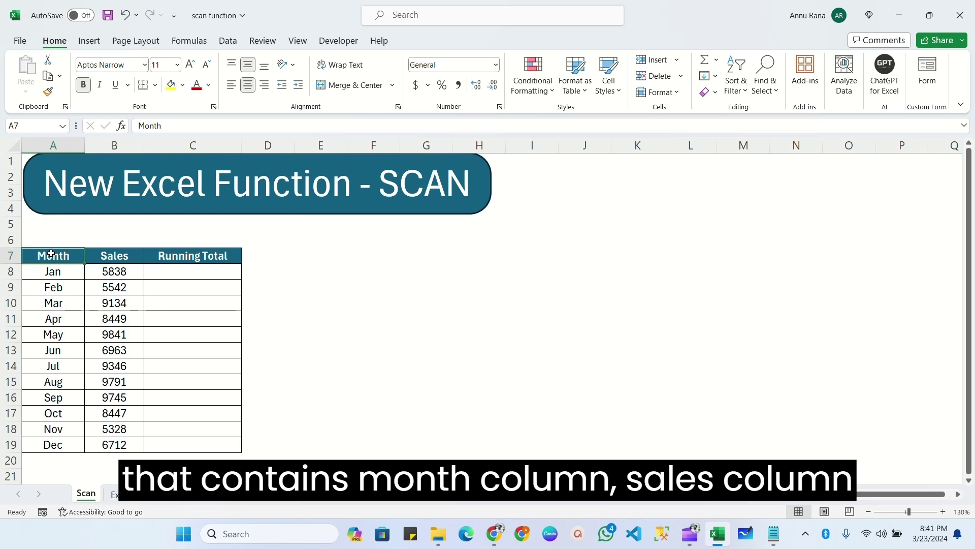
click(119, 256)
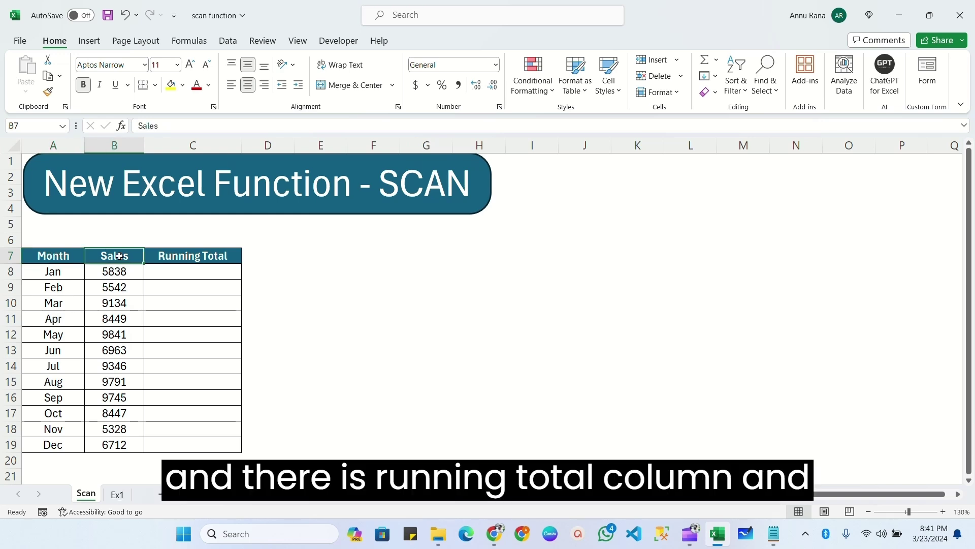
click(185, 256)
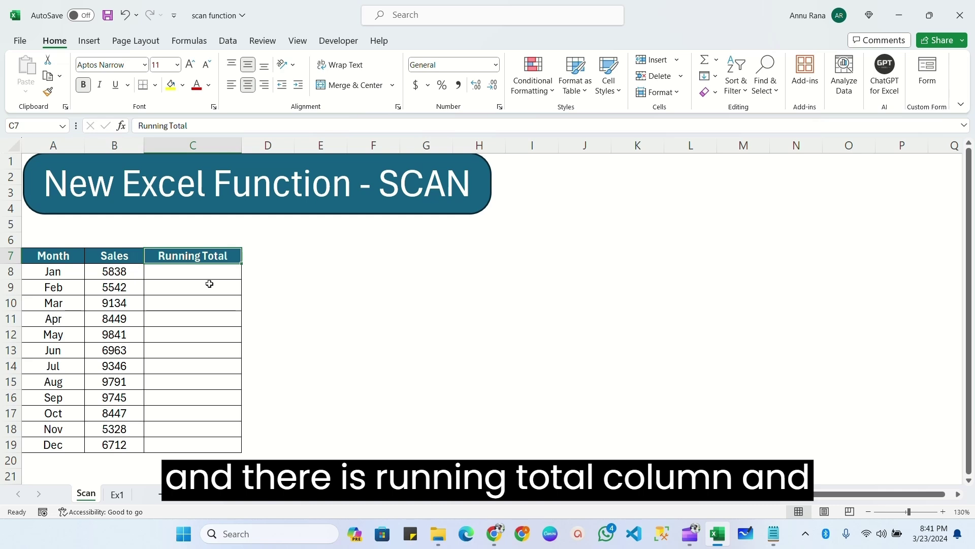
click(207, 271)
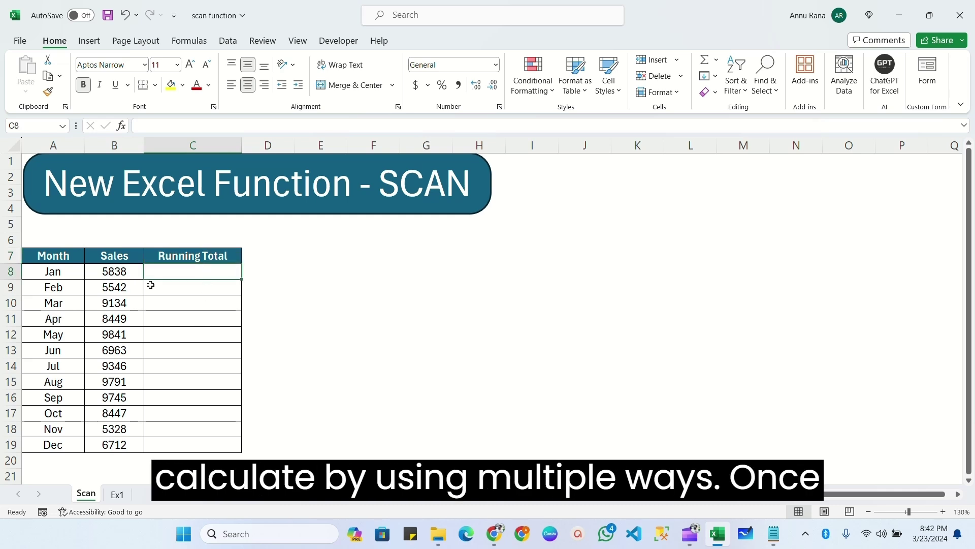
Fill the Running Total column from the Jan to Dec sales using Quick Analysis' column-wise Running Total.
drag(115, 271, 118, 443)
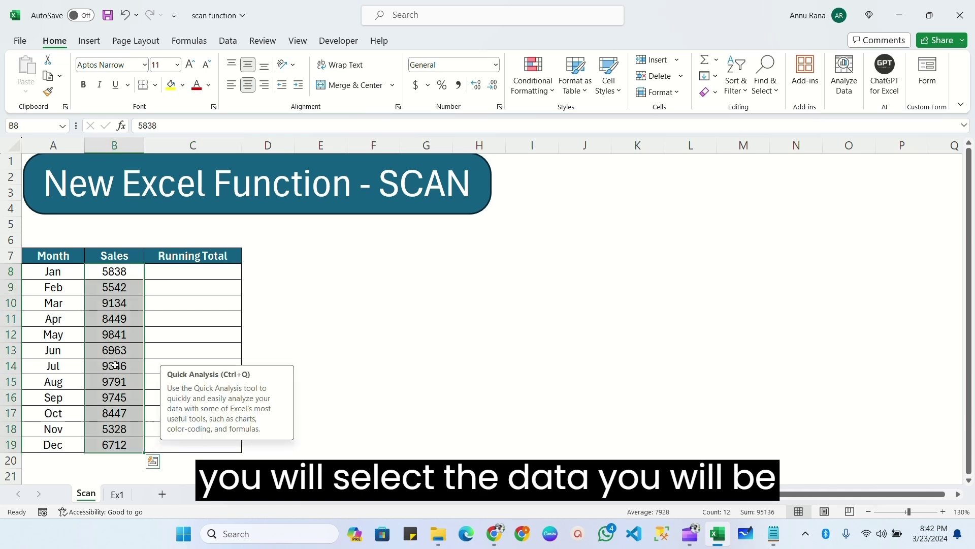
click(152, 462)
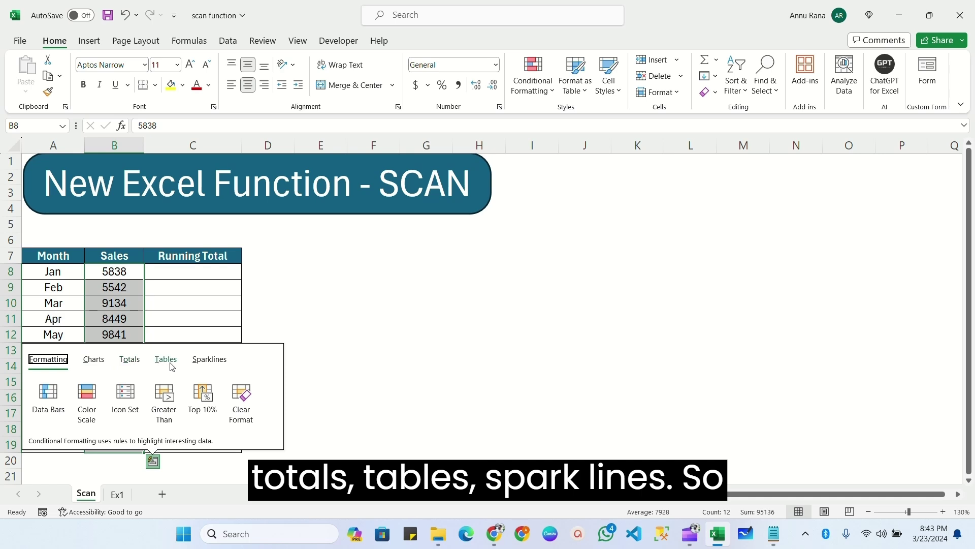
click(134, 362)
click(273, 402)
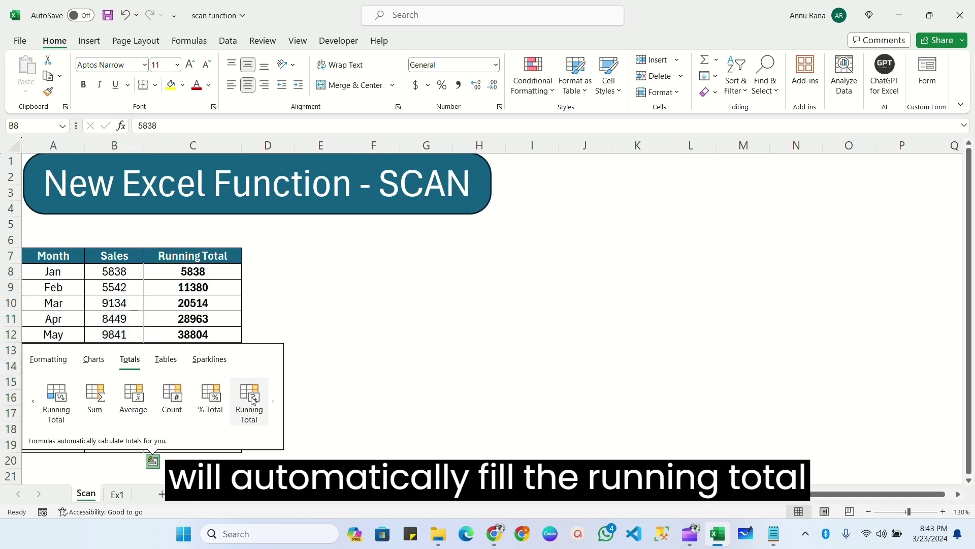
click(252, 399)
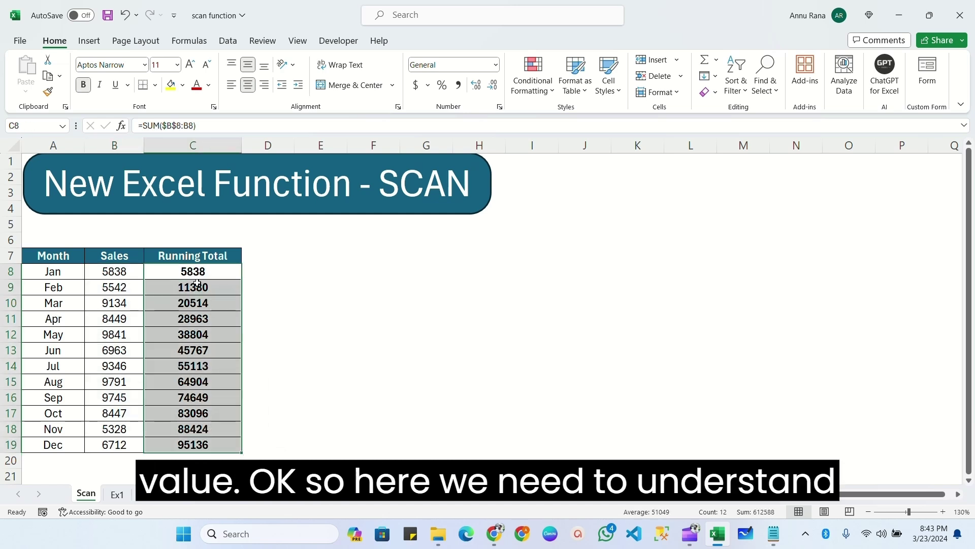
Examine the formulas behind the Feb and Jan running totals, leaving the cells unedited.
key(Down)
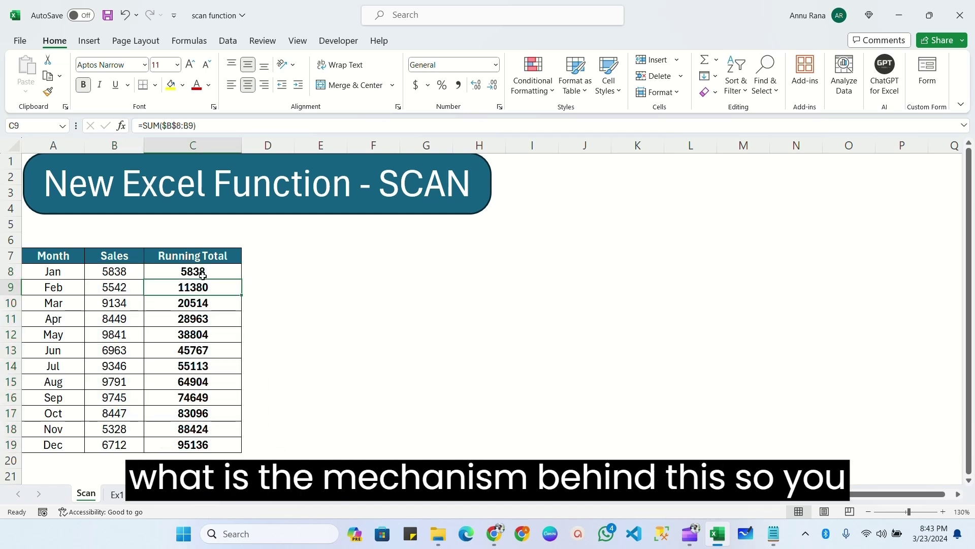
click(199, 272)
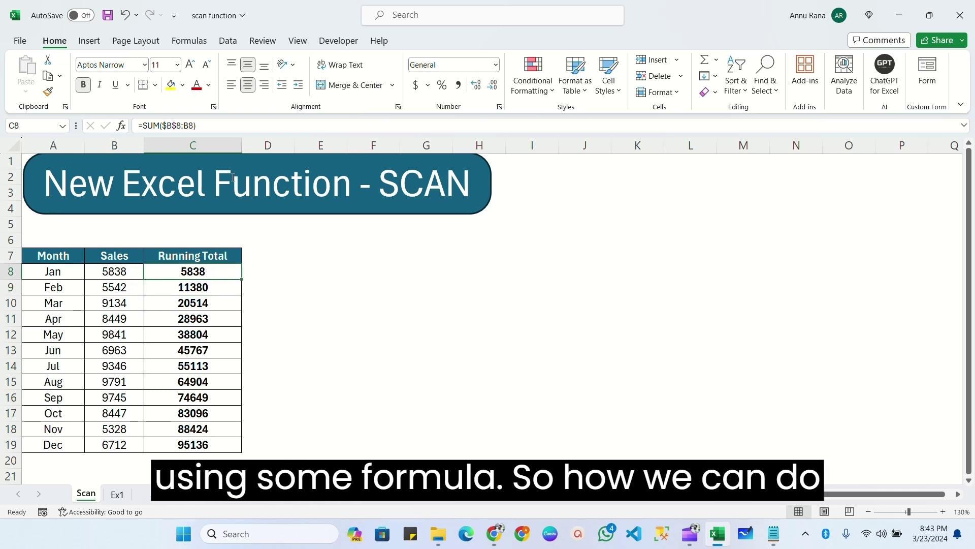
drag(196, 126, 181, 126)
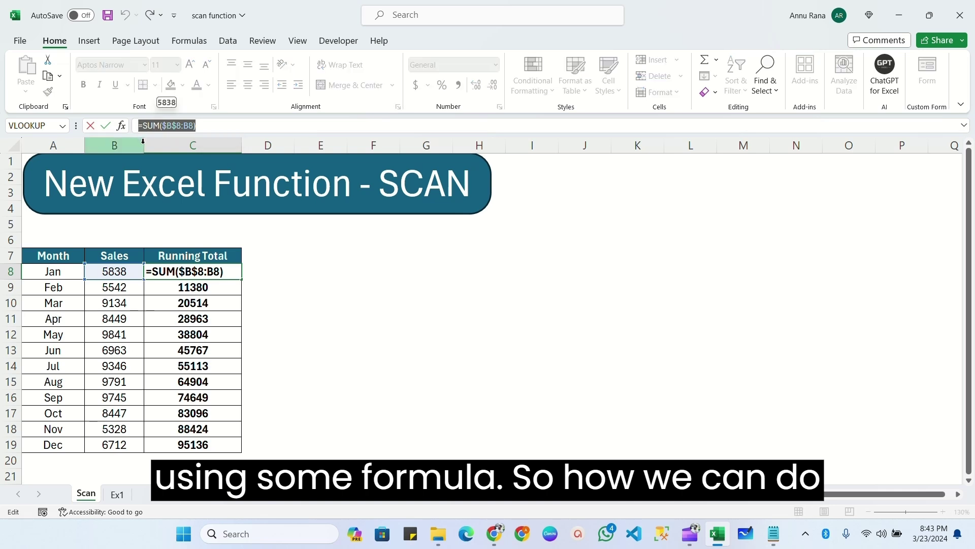
key(Escape)
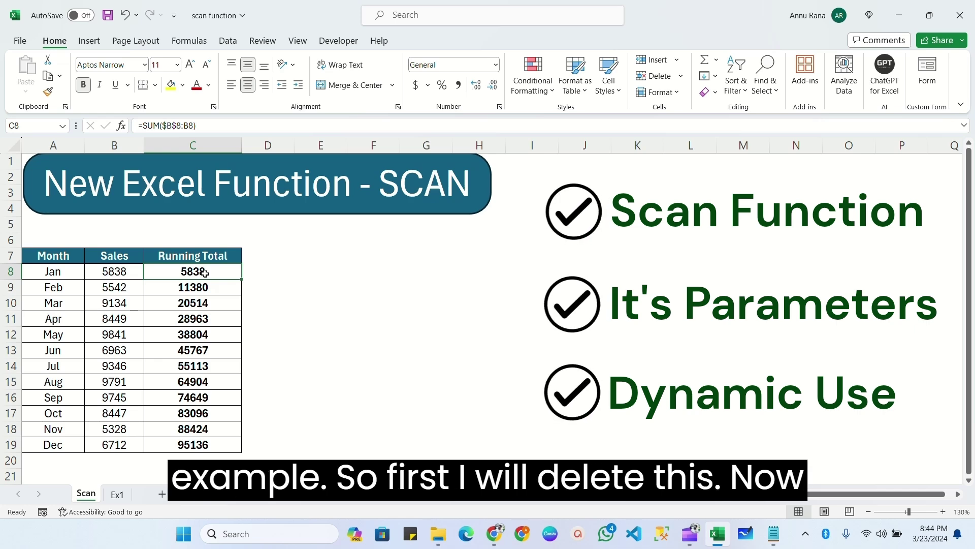
Clear the running totals from Jan to Dec in C8:C19.
drag(205, 273, 203, 445)
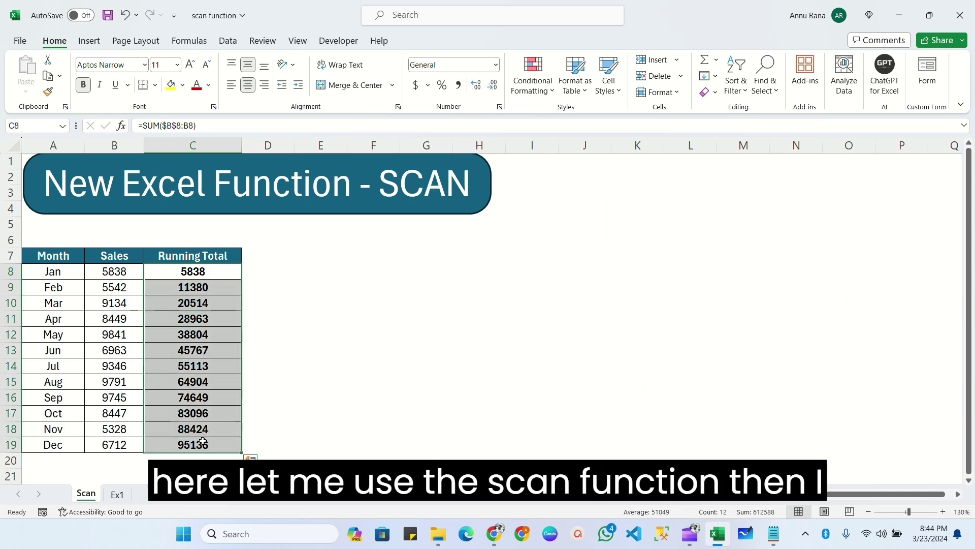
key(Delete)
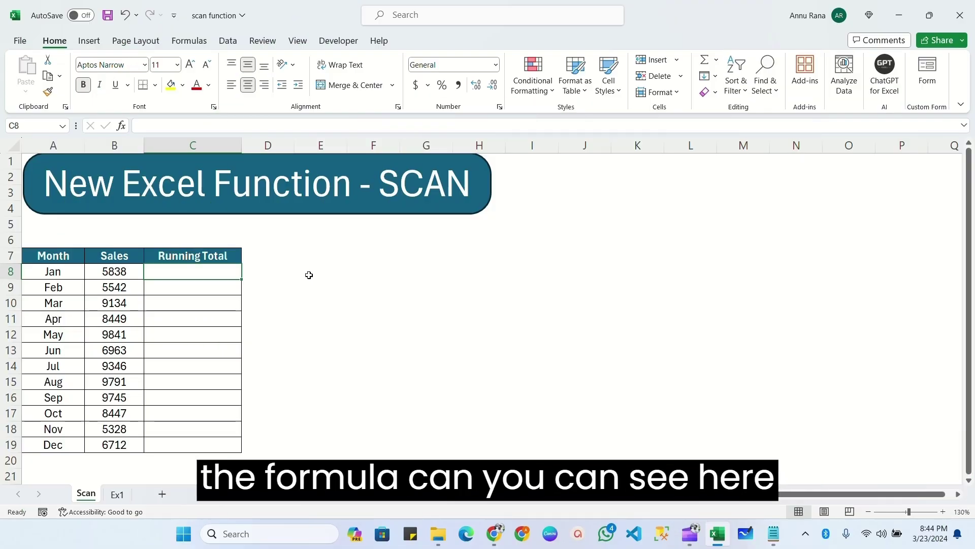
text(=)
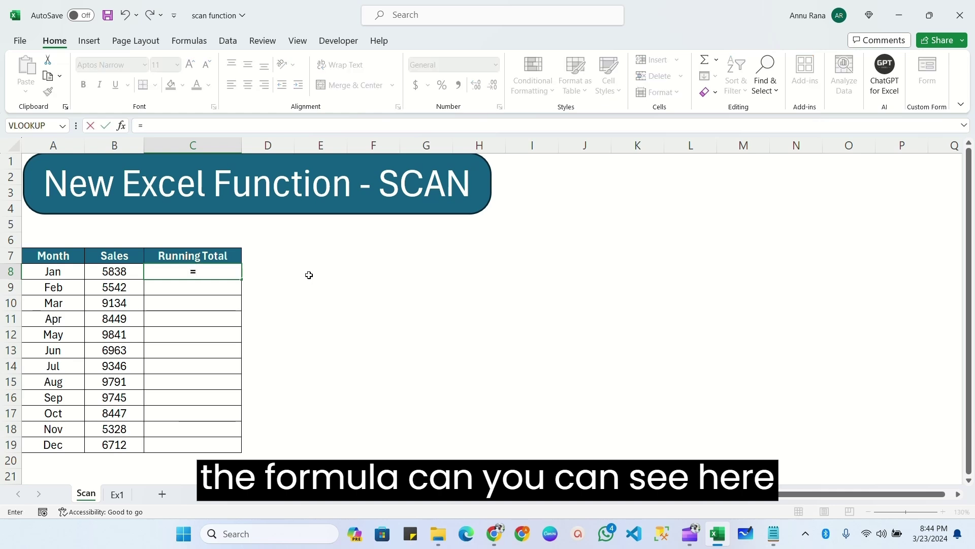
text(sca)
key(Tab)
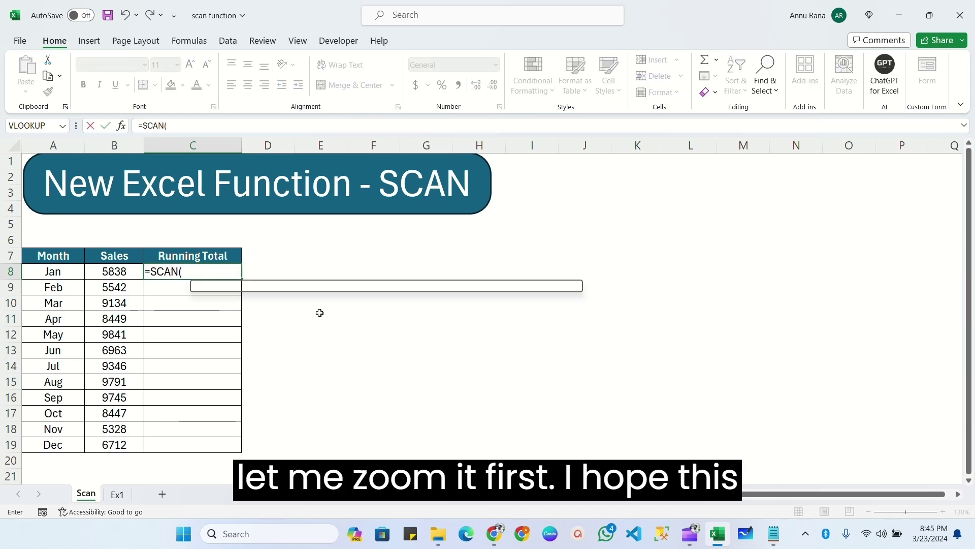
key(Escape)
Start a SCAN formula in C8 with initial value 0 and the sales range B8:B19 as its array.
scroll(320, 313, up, 4)
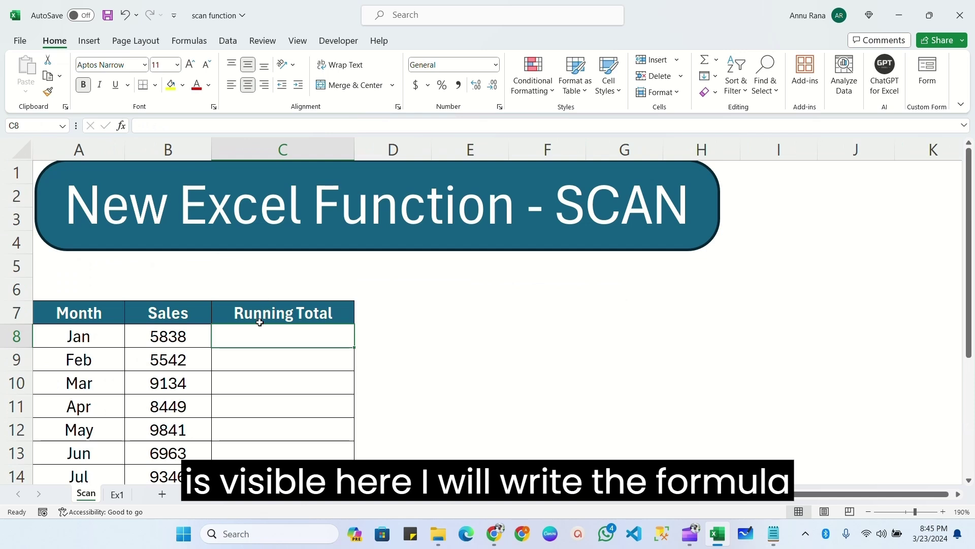
double_click(236, 334)
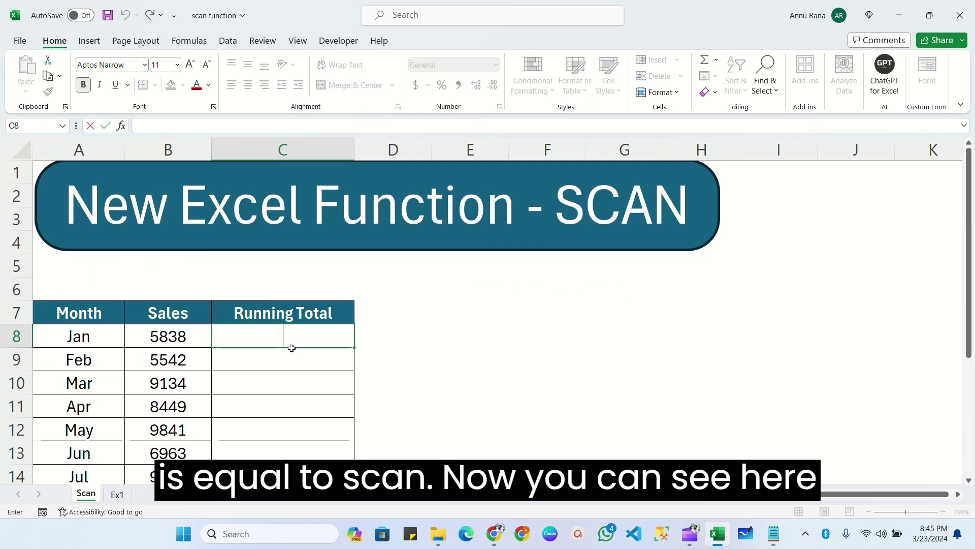
text(=sca)
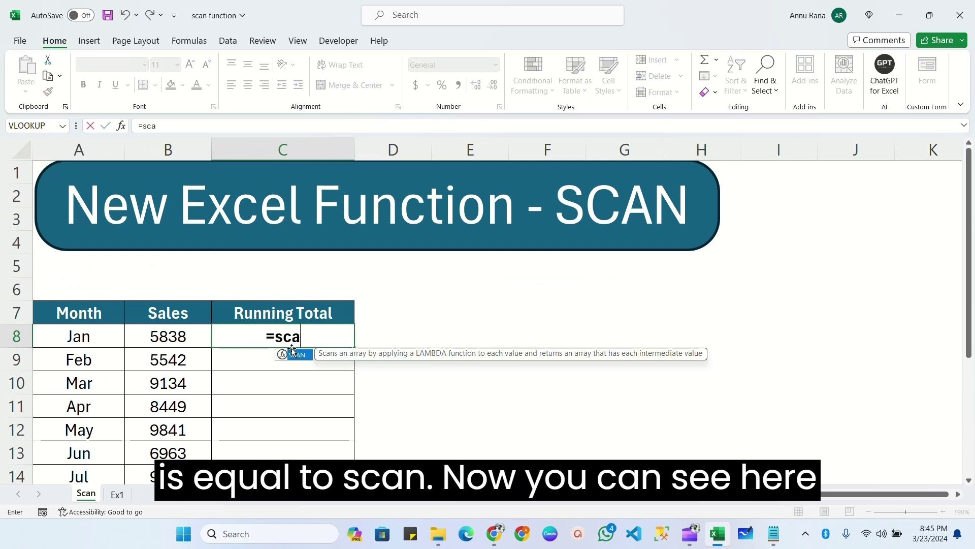
key(Tab)
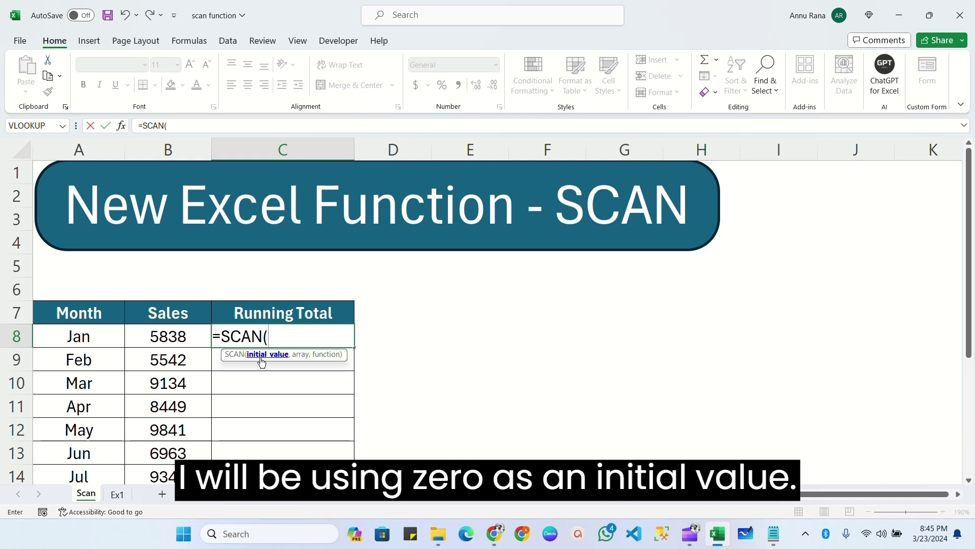
text(0,)
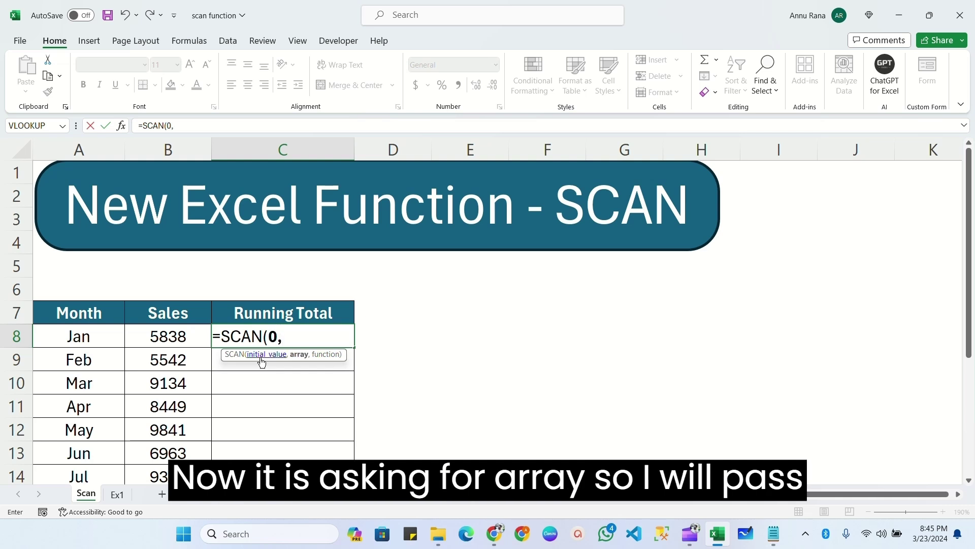
scroll(197, 323, down, 1)
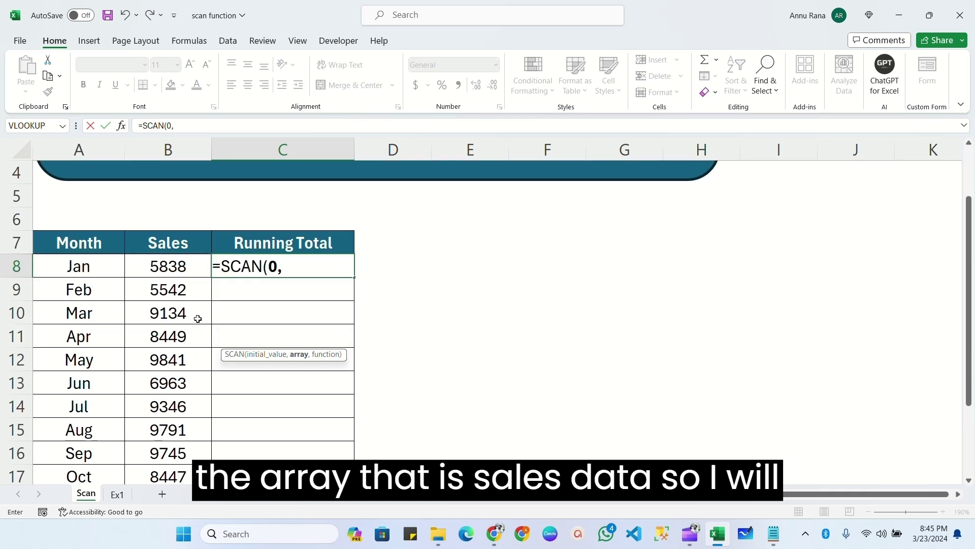
click(181, 266)
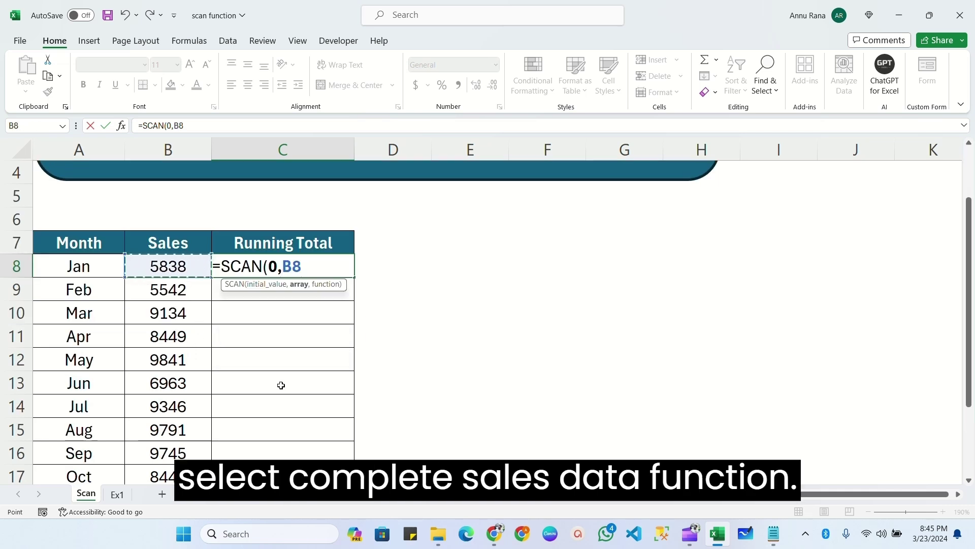
key(ctrl+shift+Down)
text(,)
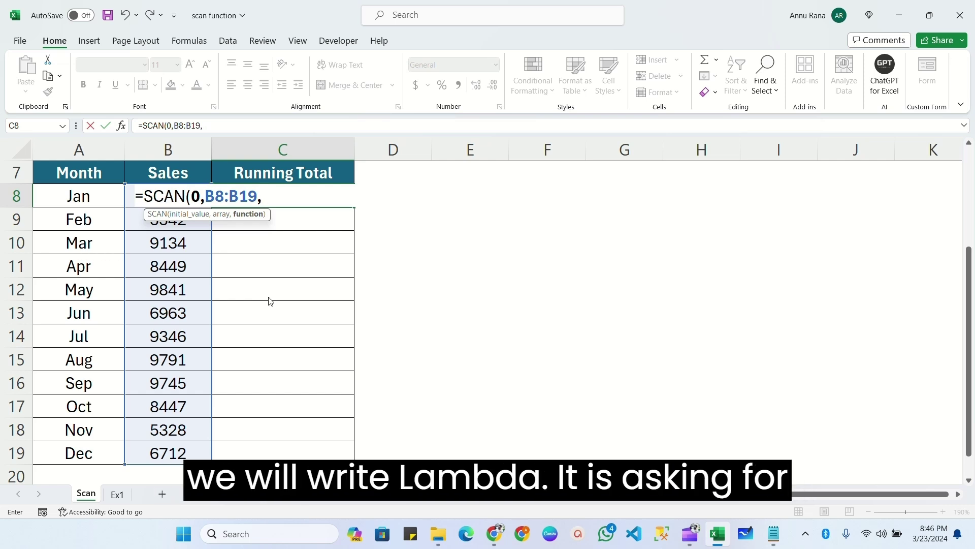
Complete the SCAN formula with LAMBDA(a,b,SUM(a,b)) as its function and enter it.
text(LAMBDA()
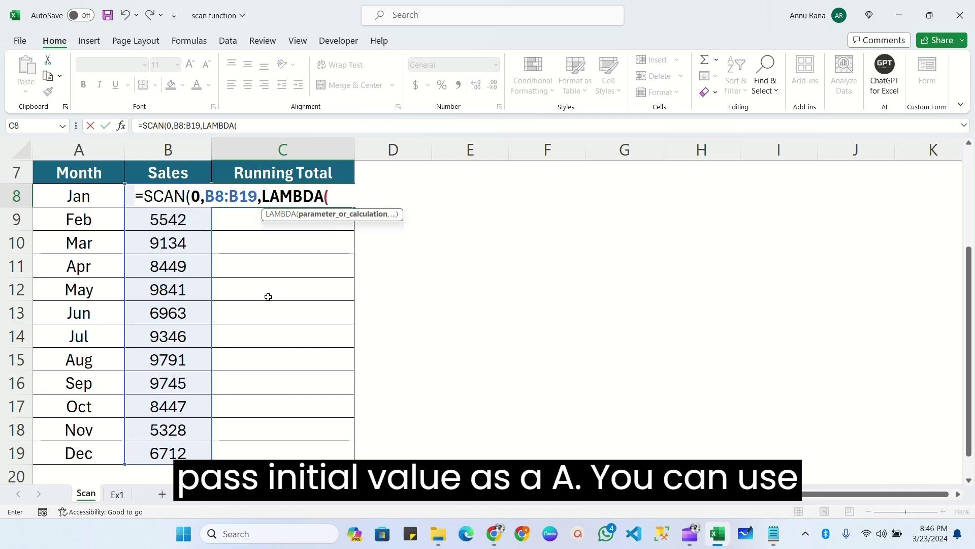
text(a)
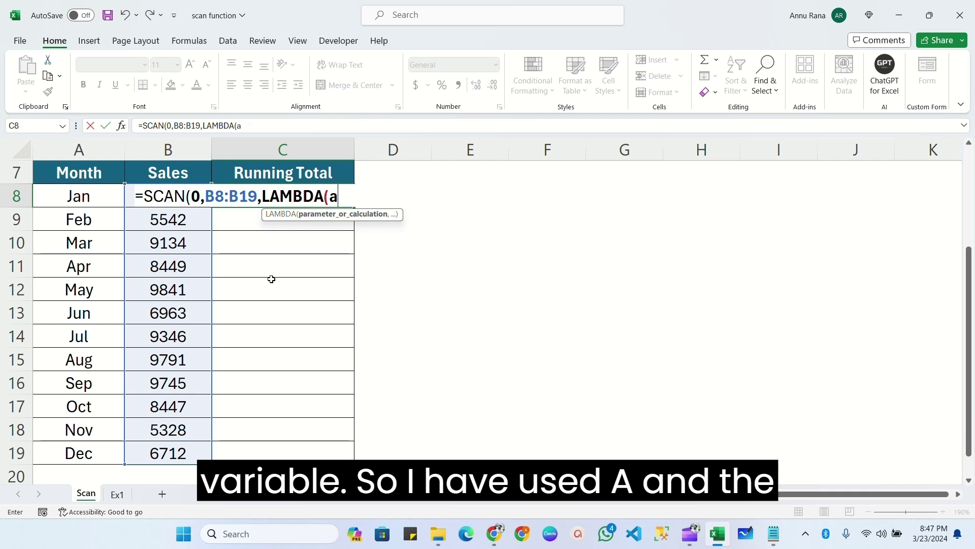
text(,)
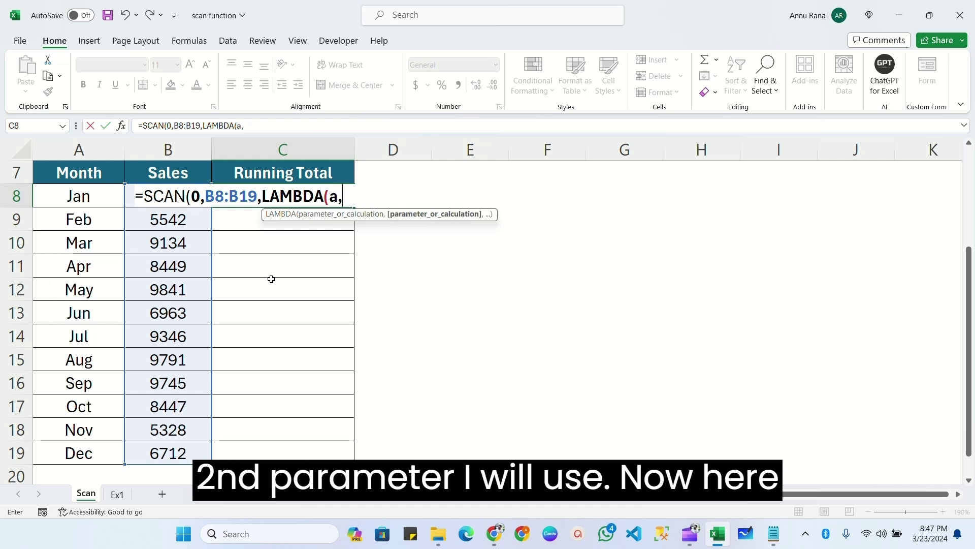
text(b,)
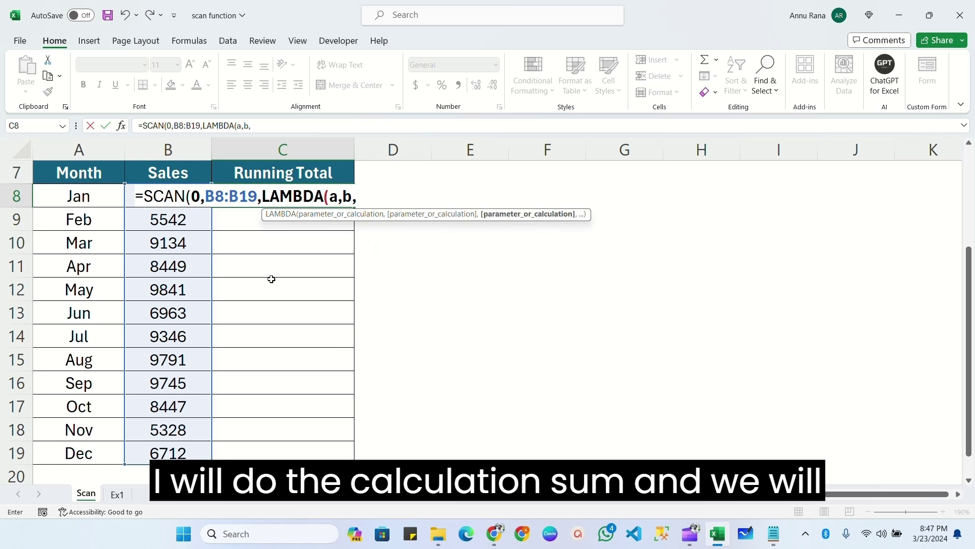
text(sum)
key(Tab)
text(a,b))
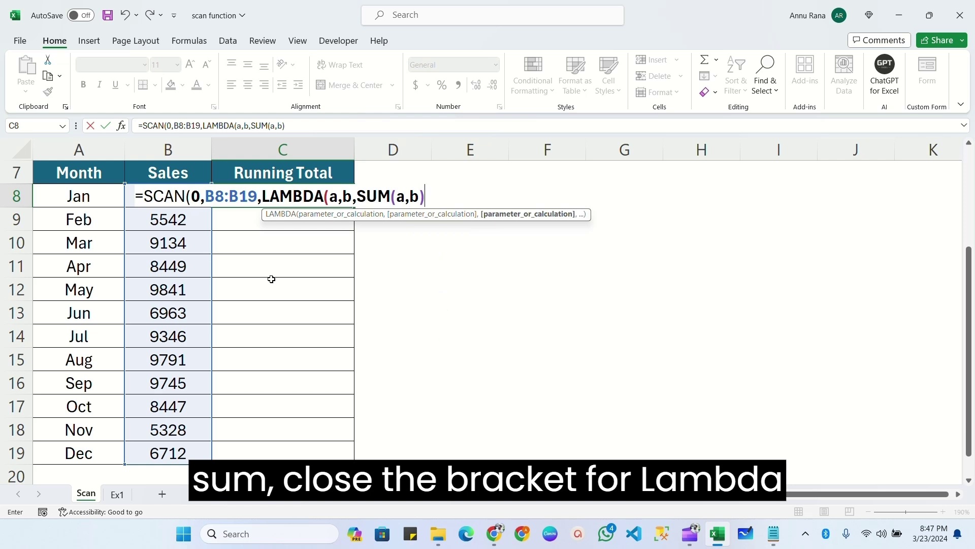
text())
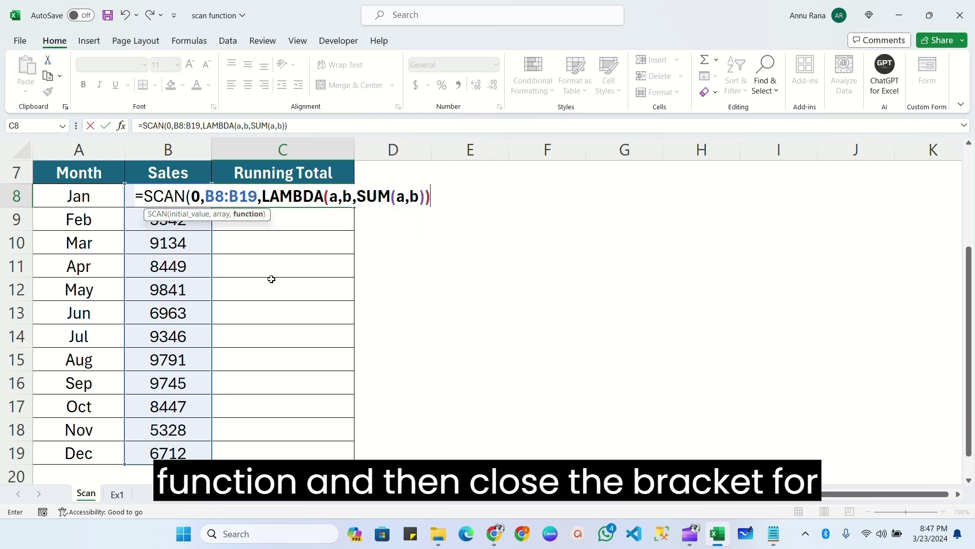
text())
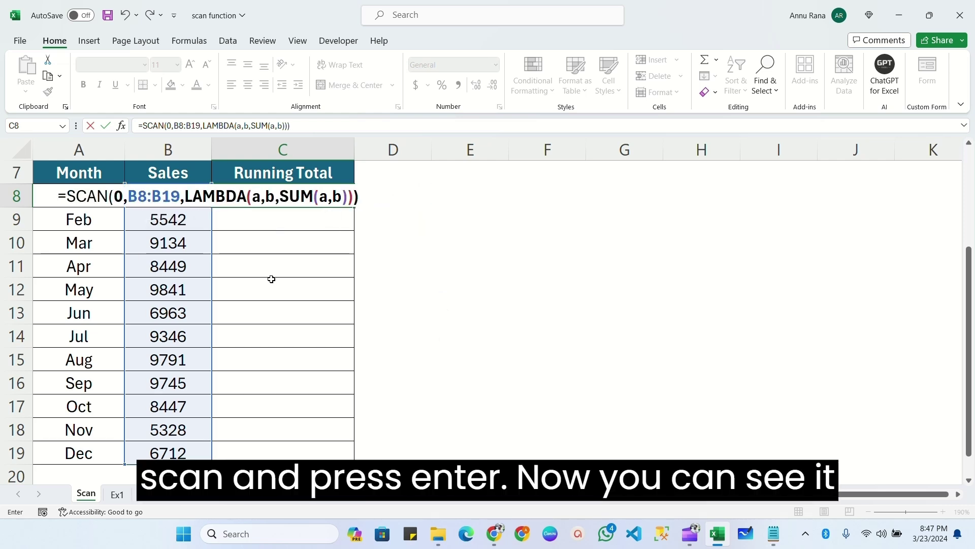
key(Return)
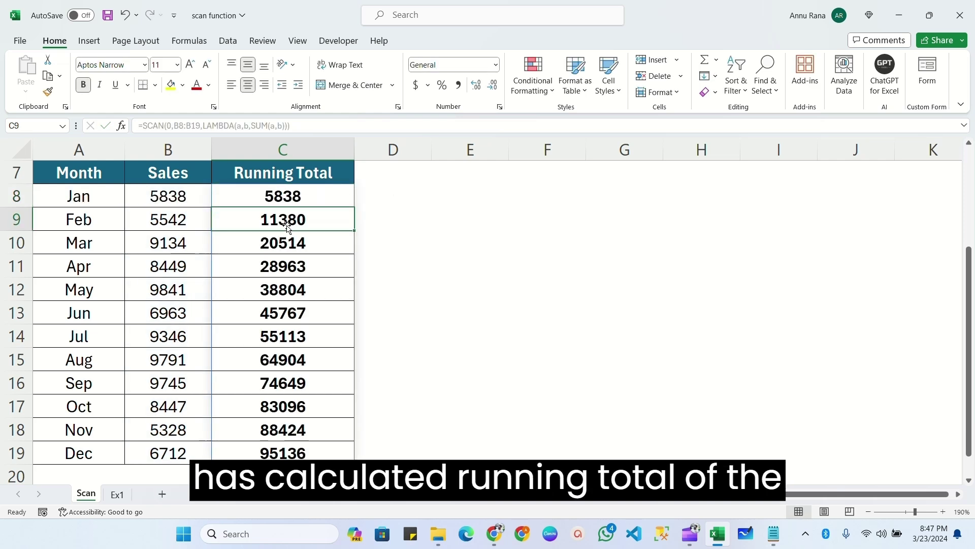
Check the formula behind several cells of the Running Total column.
click(287, 198)
click(302, 218)
click(292, 324)
click(280, 367)
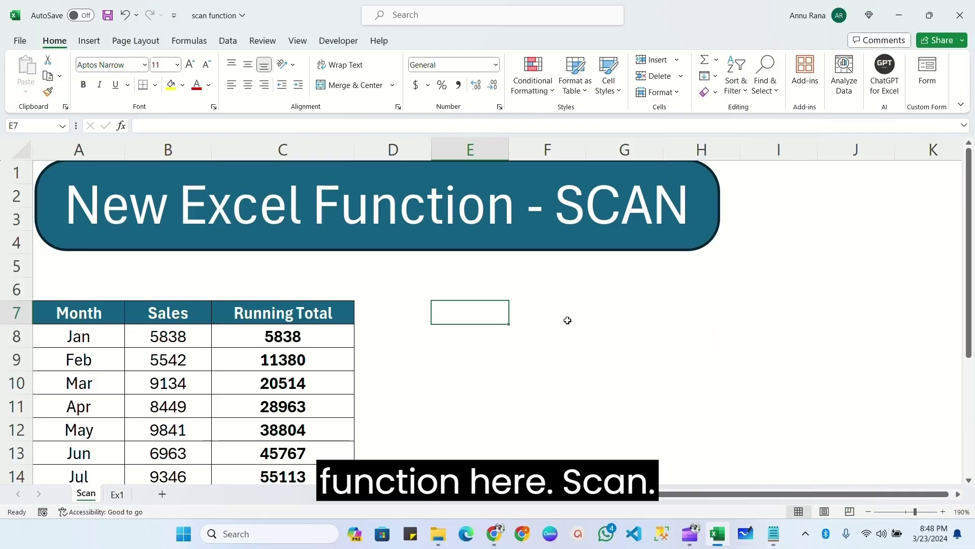
Write the SCAN syntax as text in E7: '=Scan(initial_value,array,function)'.
scroll(568, 320, down, 1)
text('=Scan)
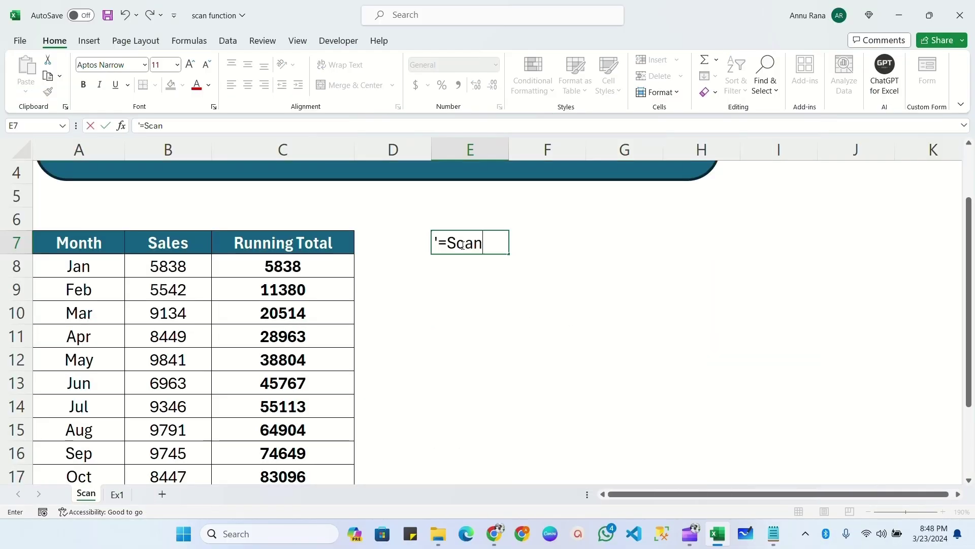
text((initial)
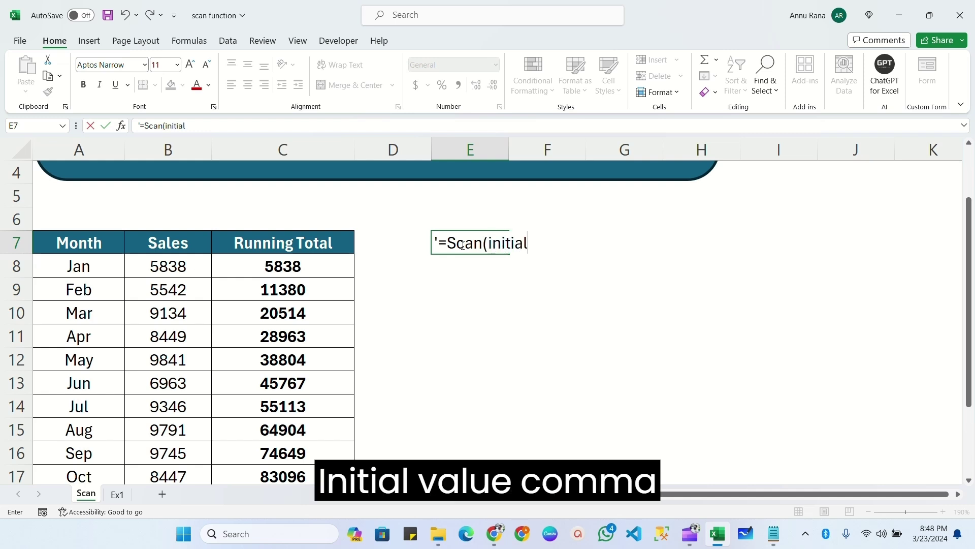
text(_value,)
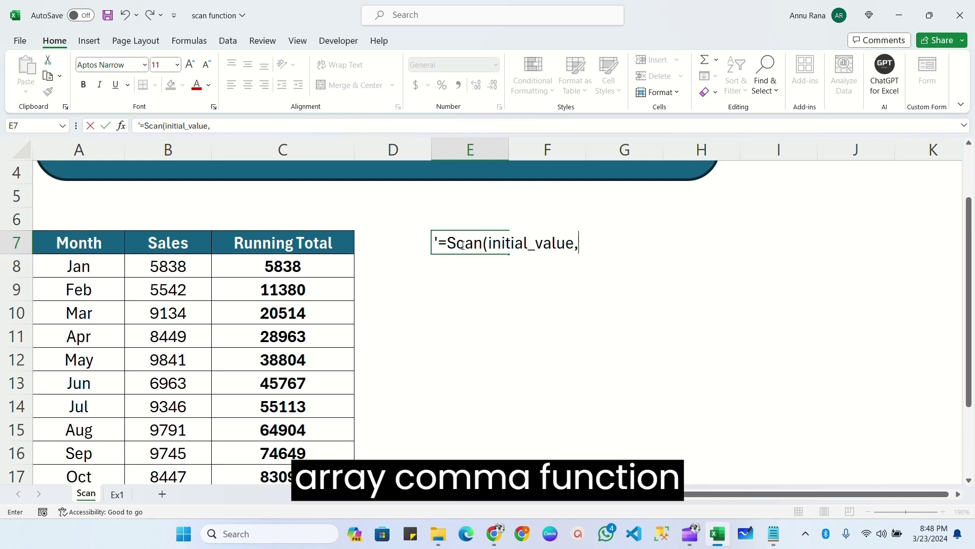
text(array,fu)
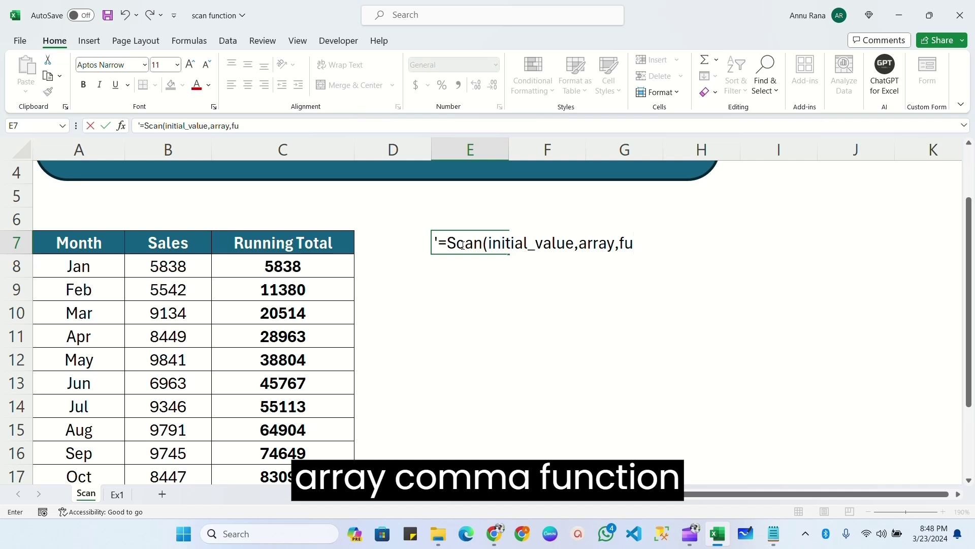
text(nction)')
key(Return)
key(Up)
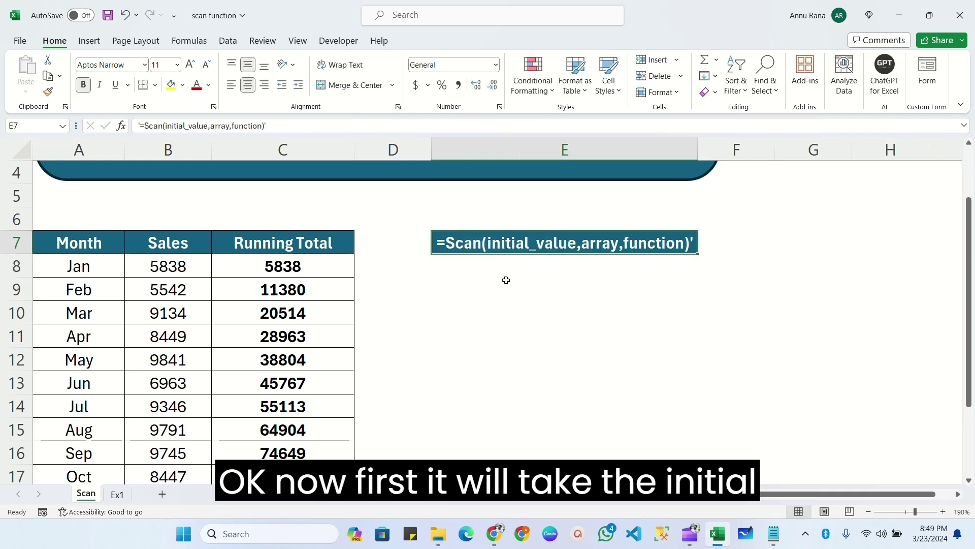
Enter the initial value 0 in E9 and copy the Jan sales value from B8 into E10.
click(483, 274)
click(506, 295)
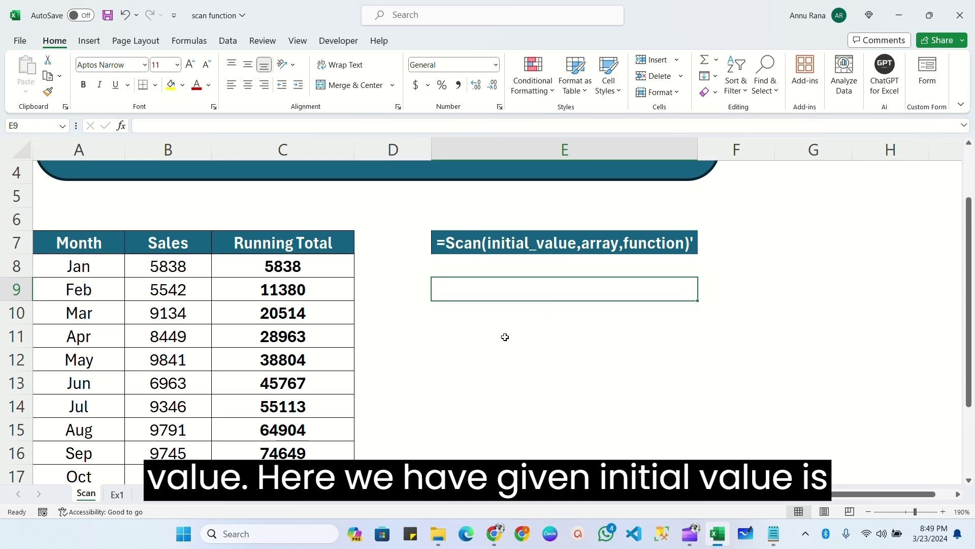
text(0)
key(Return)
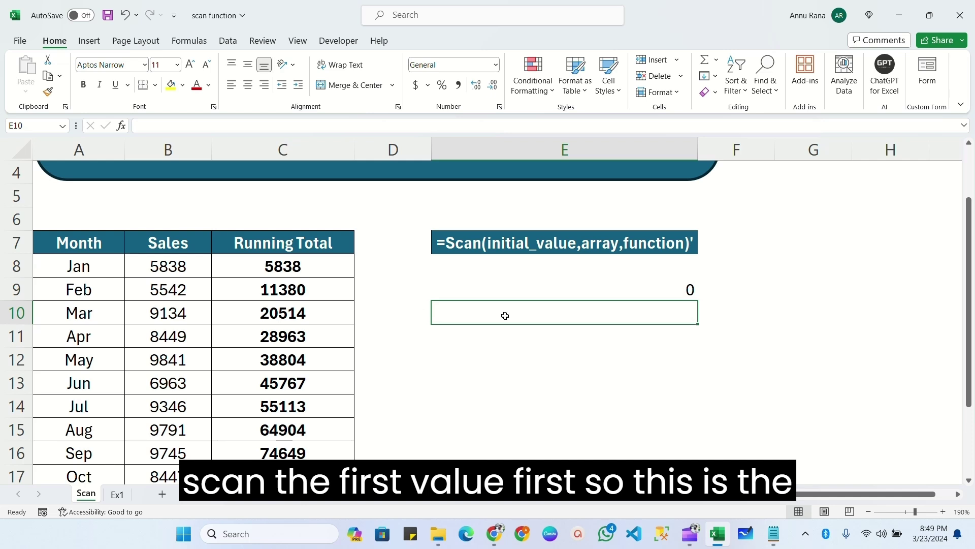
drag(189, 265, 192, 452)
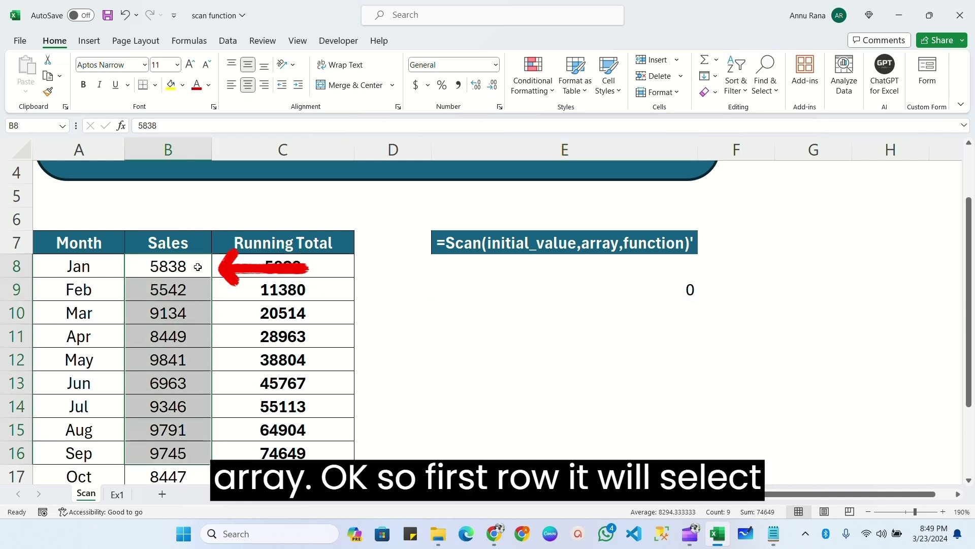
click(440, 311)
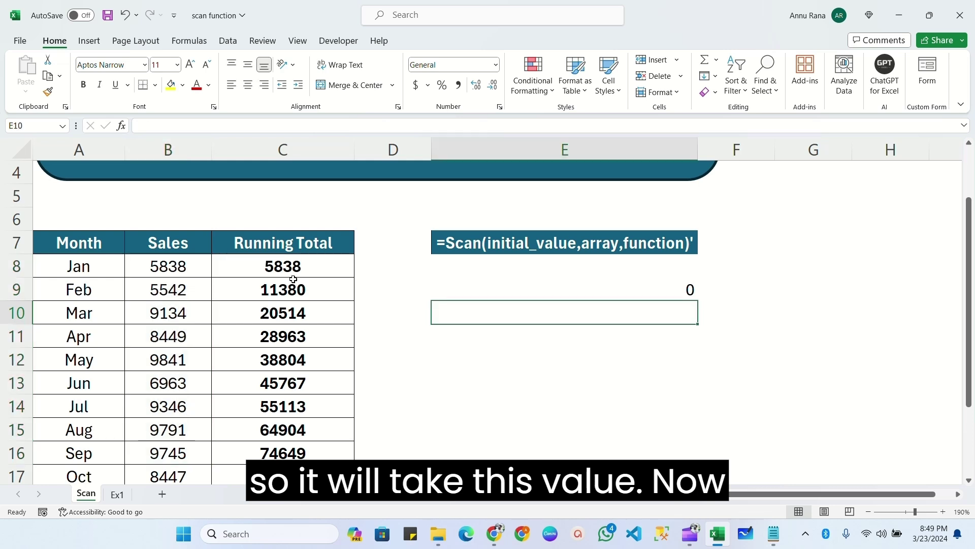
double_click(192, 267)
click(635, 312)
key(ctrl+v)
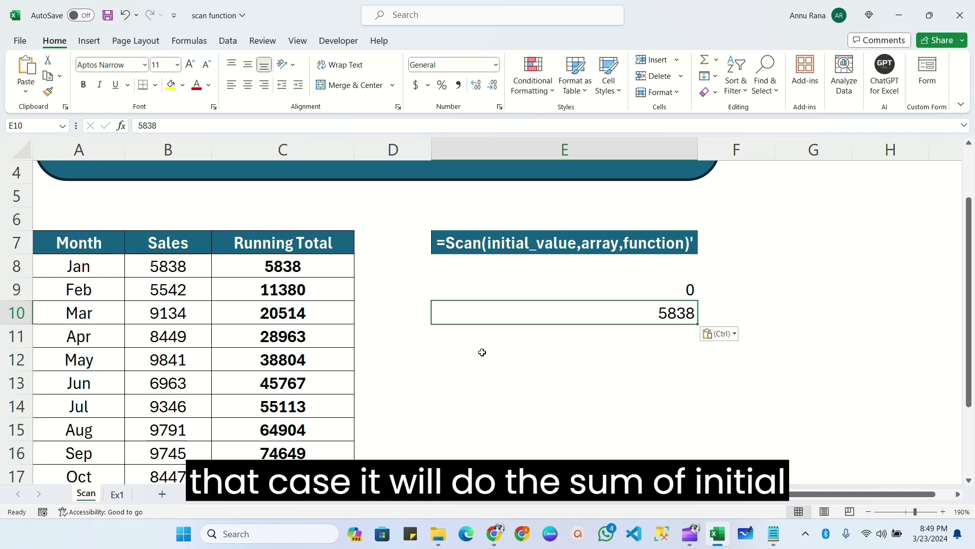
Enter 5838 in E11 as the sum of the initial value in E9 and the current value in E10.
click(663, 337)
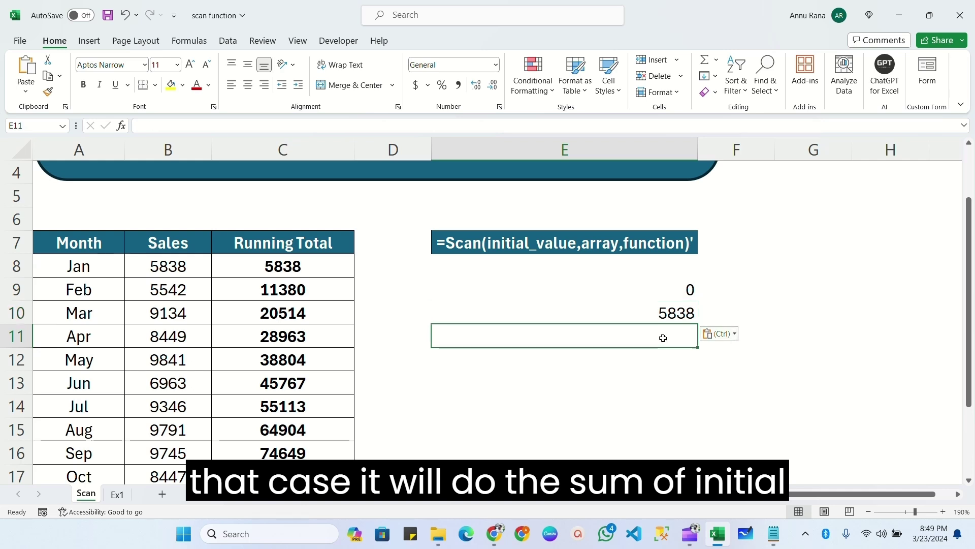
click(673, 288)
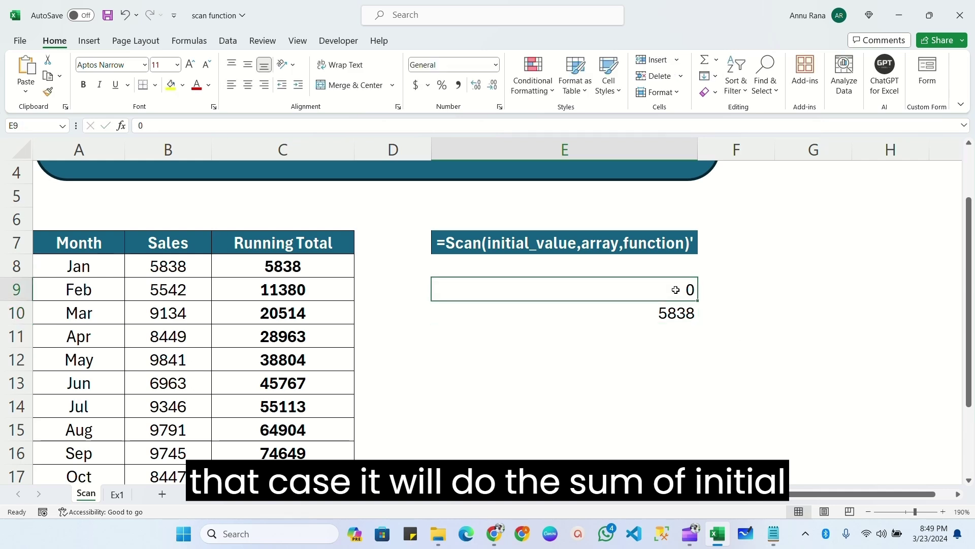
click(664, 316)
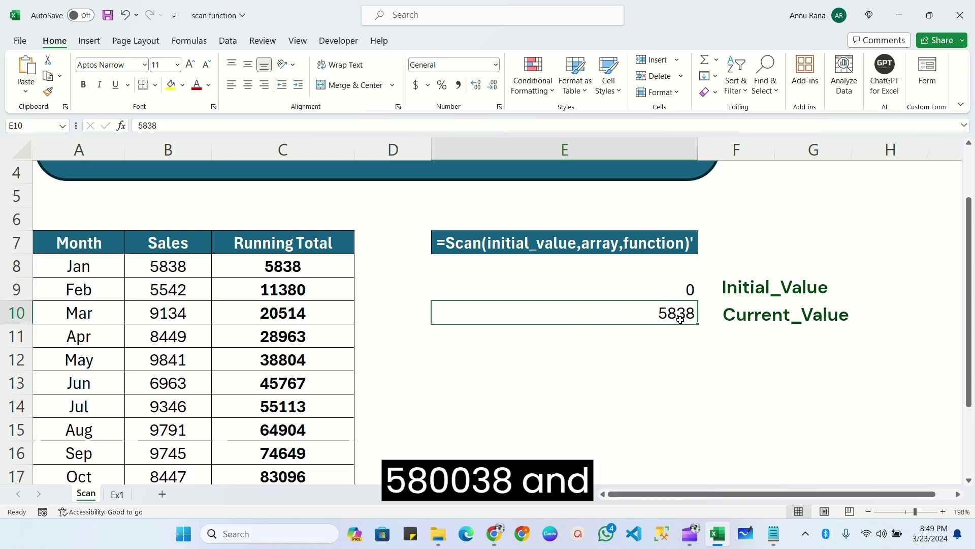
click(682, 290)
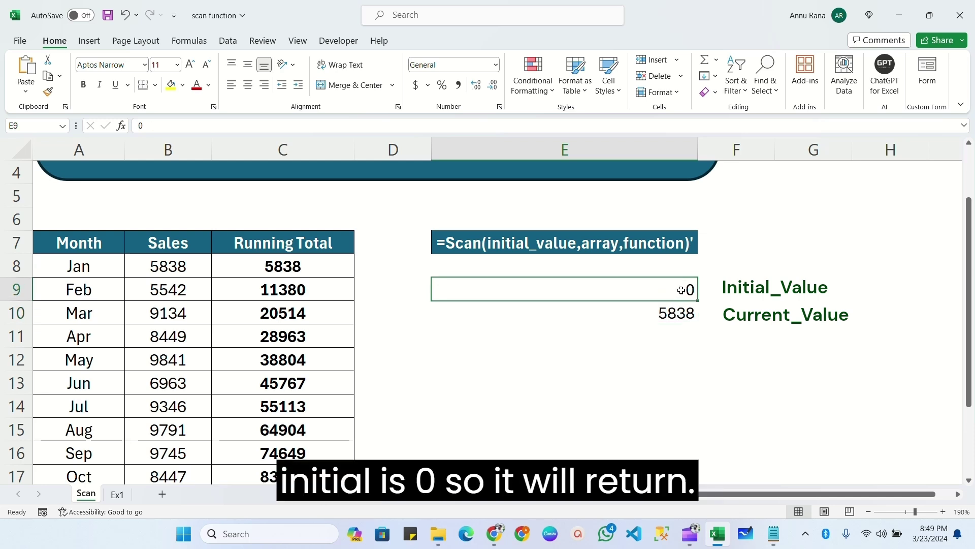
click(663, 336)
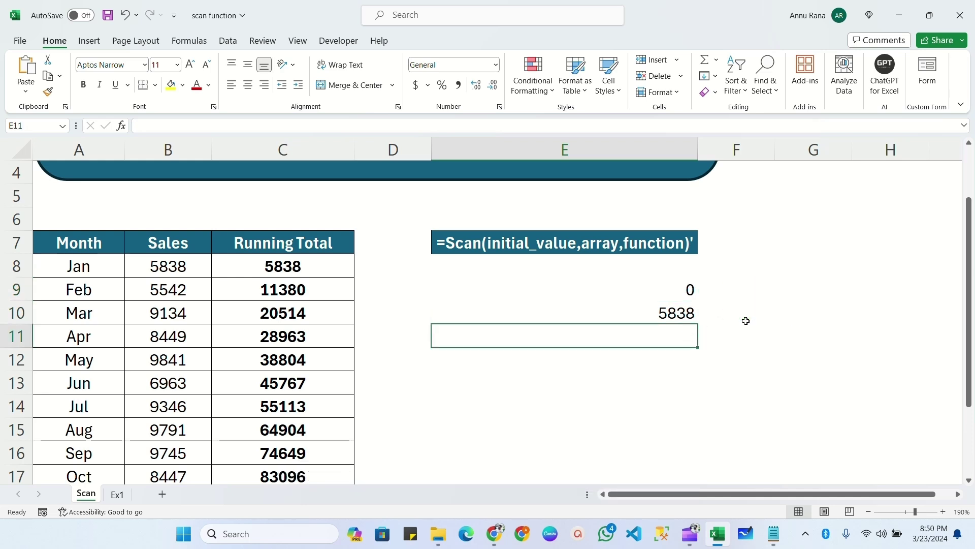
text(5838)
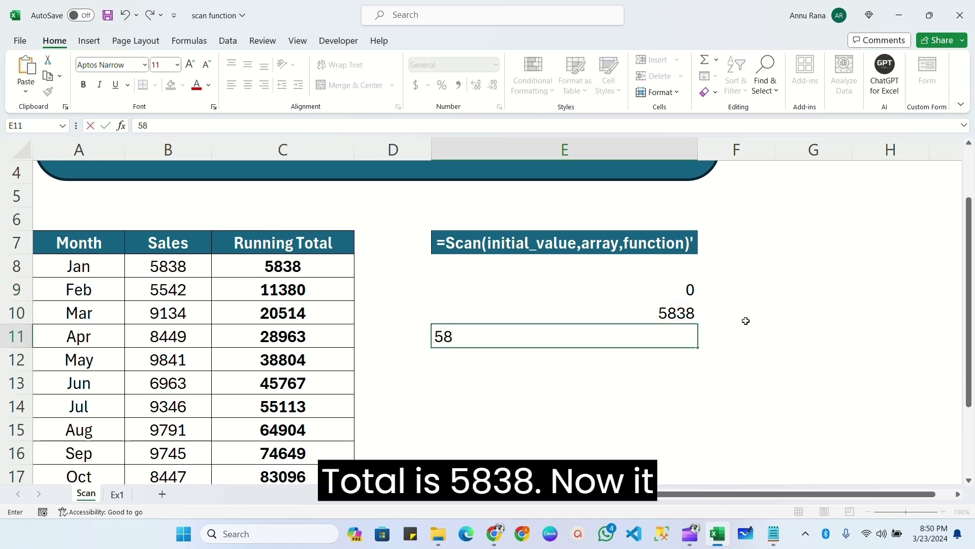
key(Return)
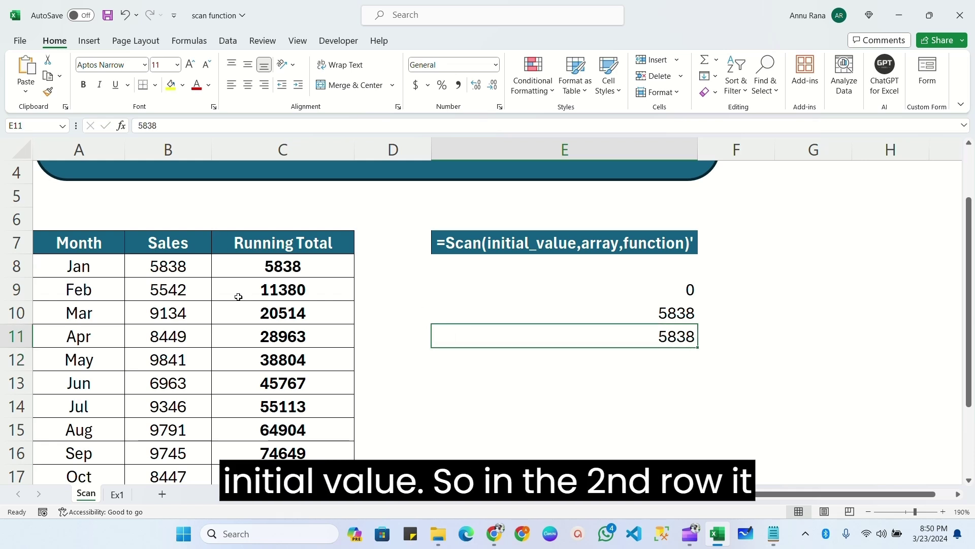
Trace how the Feb and Mar running totals combine the previous running total with each month's sales.
click(275, 290)
click(673, 338)
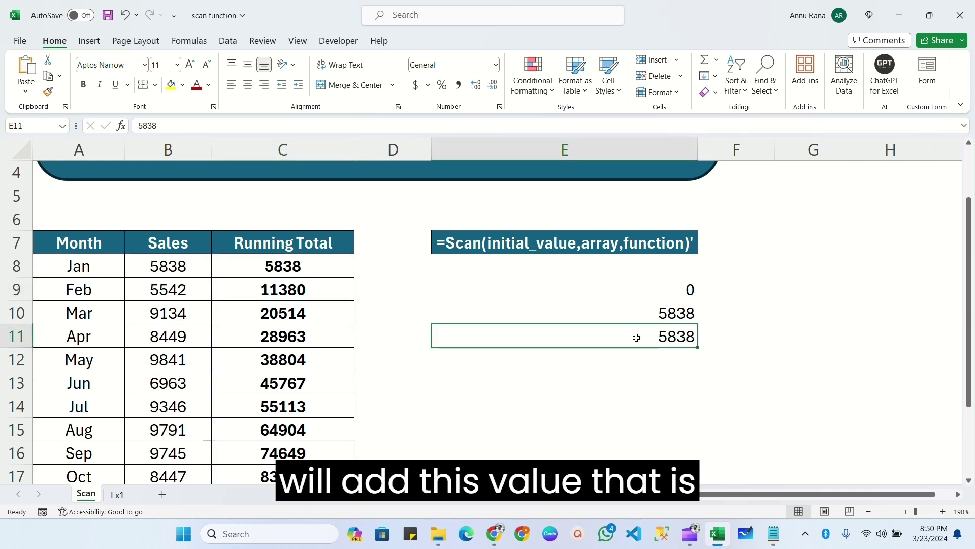
click(286, 268)
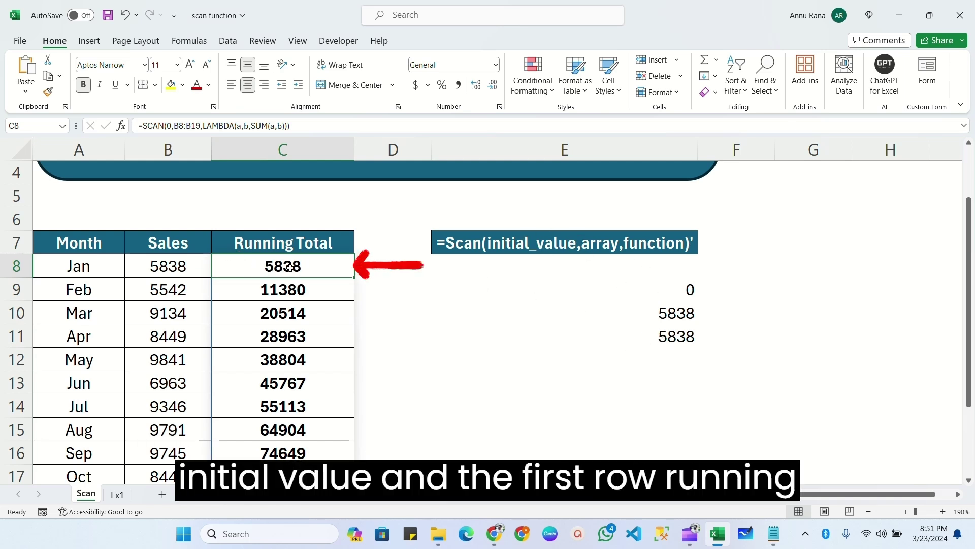
click(171, 292)
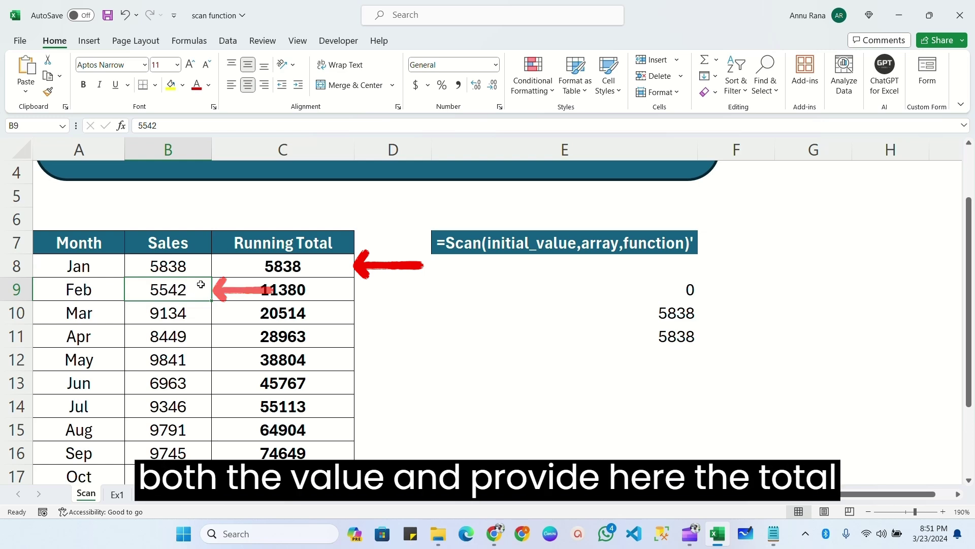
click(282, 291)
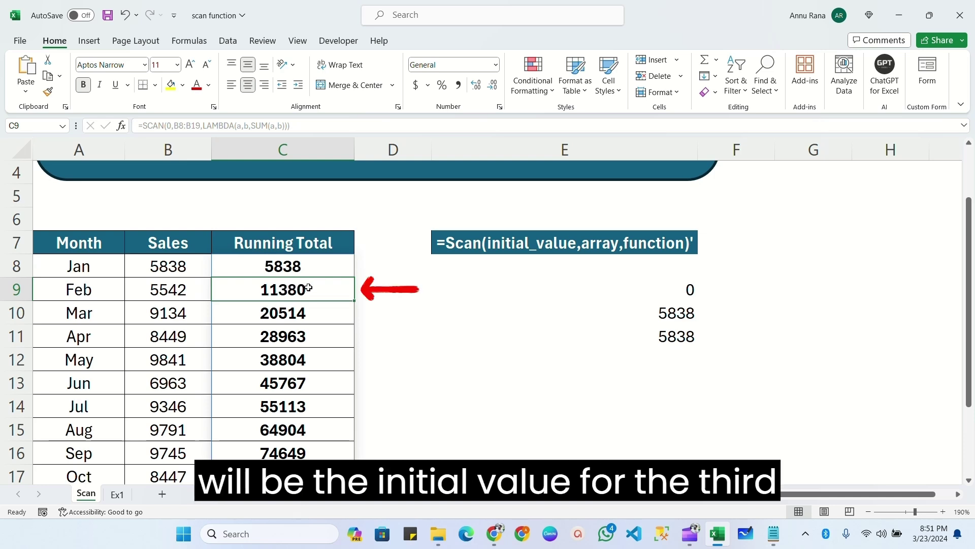
click(277, 315)
click(284, 290)
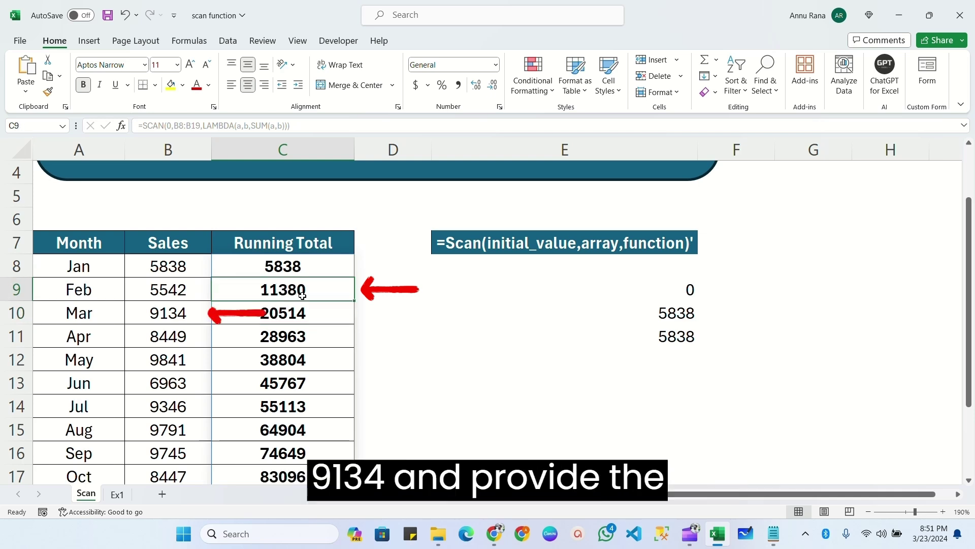
click(167, 318)
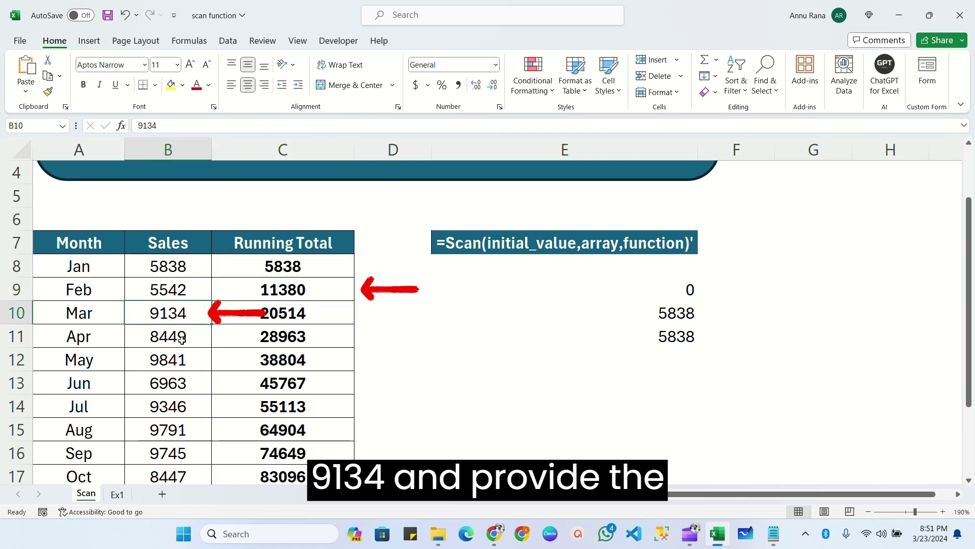
click(285, 318)
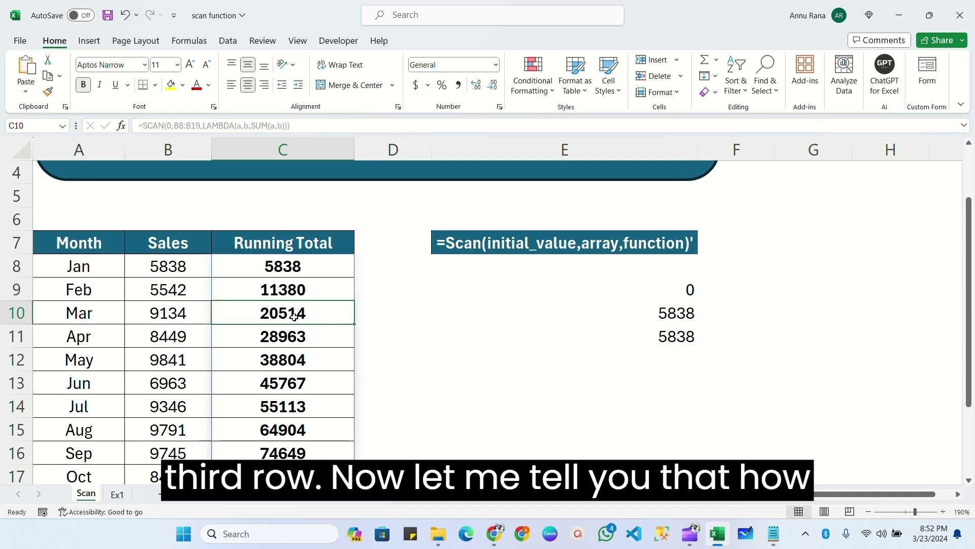
Clear the SCAN syntax note in E7 and the example values in E9:E12.
click(488, 242)
key(Delete)
drag(663, 287, 667, 360)
key(Delete)
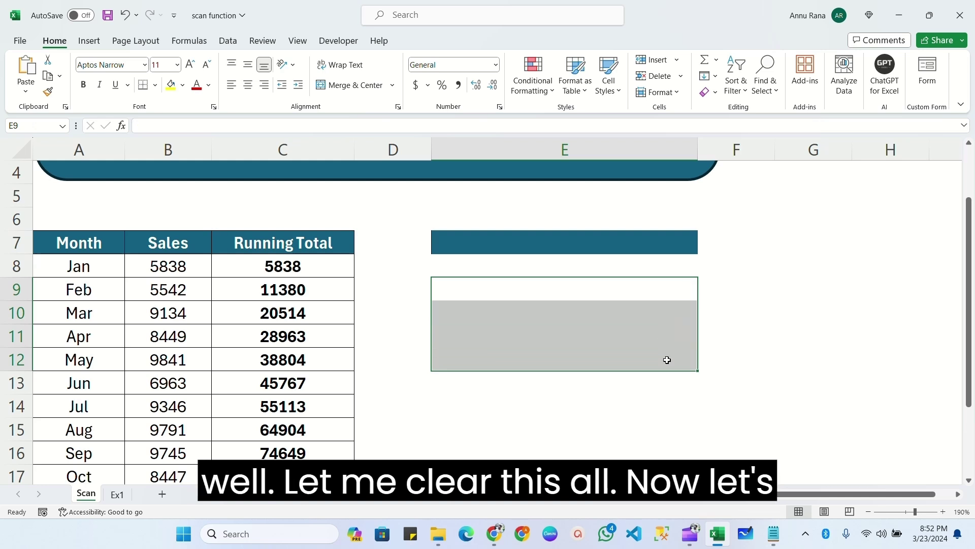
Add a new column header Max in D7, next to Running Total.
click(537, 331)
key(Up)
key(Up)
key(Up)
key(Up)
key(Left)
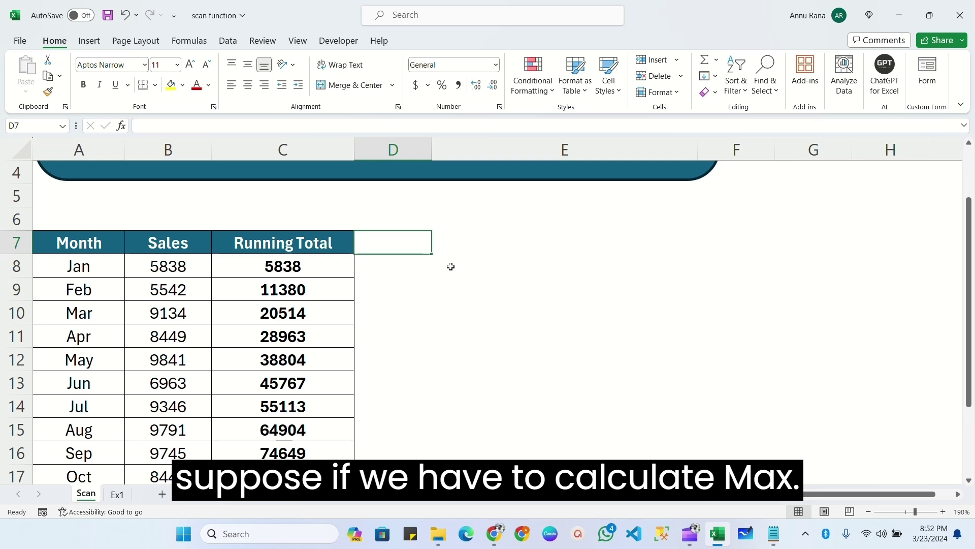
text(Max)
key(Return)
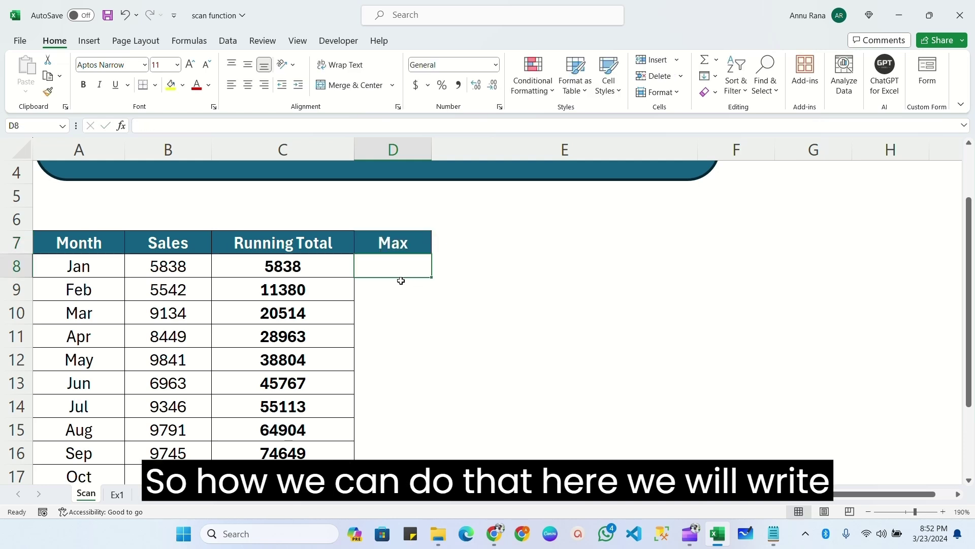
Start a SCAN formula in D8 with initial value 0 and the sales range B8:B19 as its array.
text(=sca)
key(Tab)
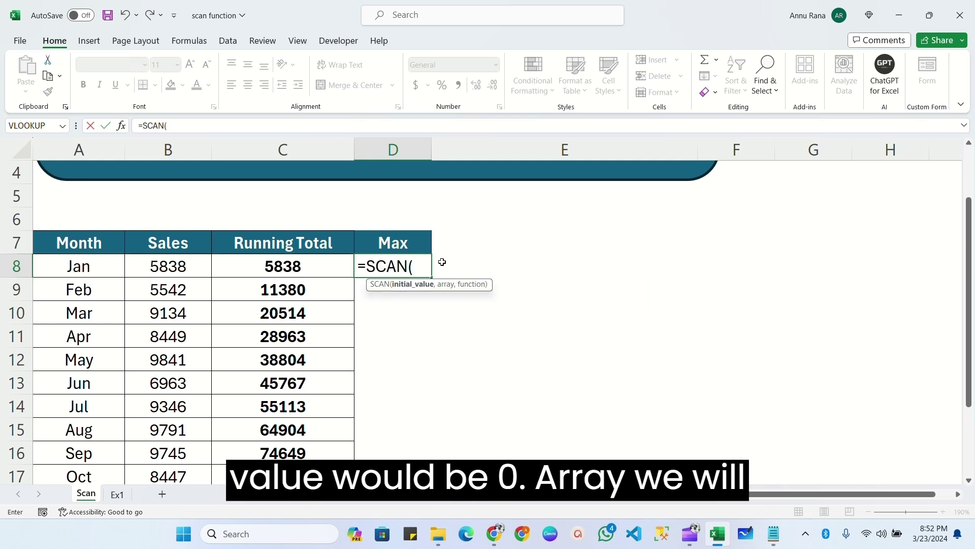
text(0,)
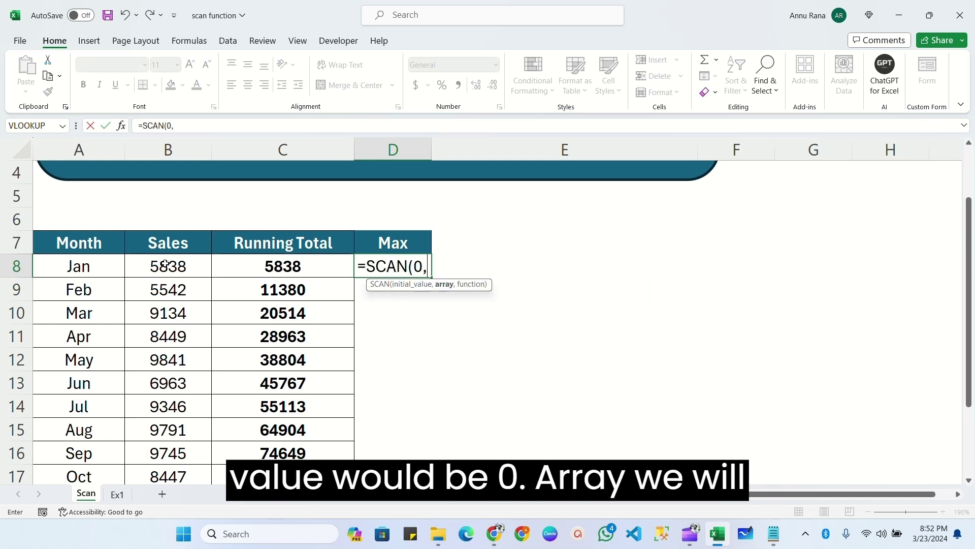
click(175, 262)
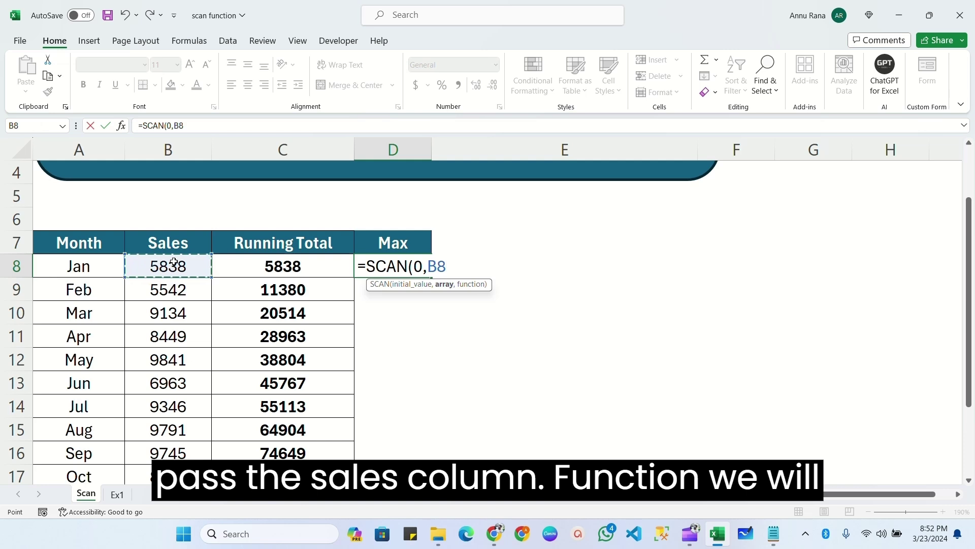
key(ctrl+shift+Down)
Complete the SCAN formula in D8 with LAMBDA(a,b,MAX(a,b)) as its function to fill the Max column.
text(,la)
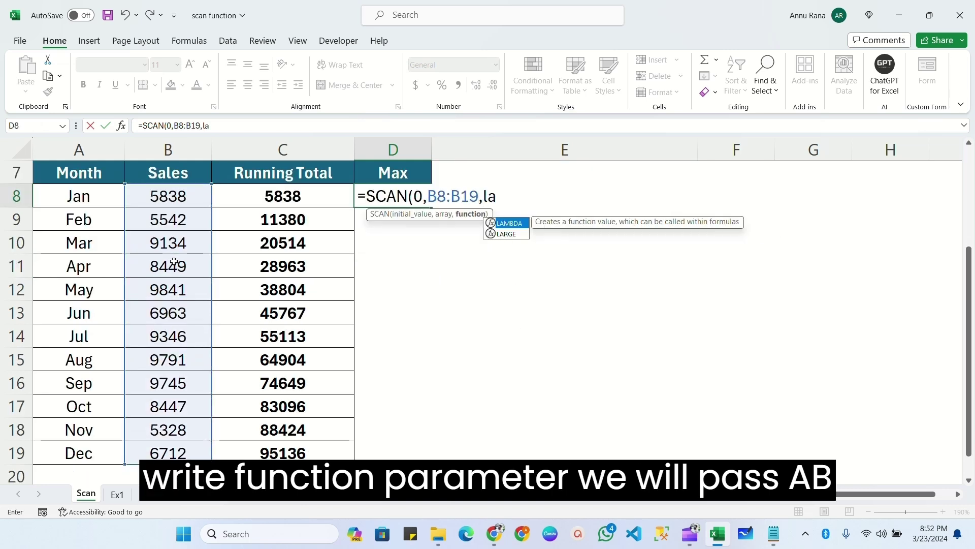
key(Tab)
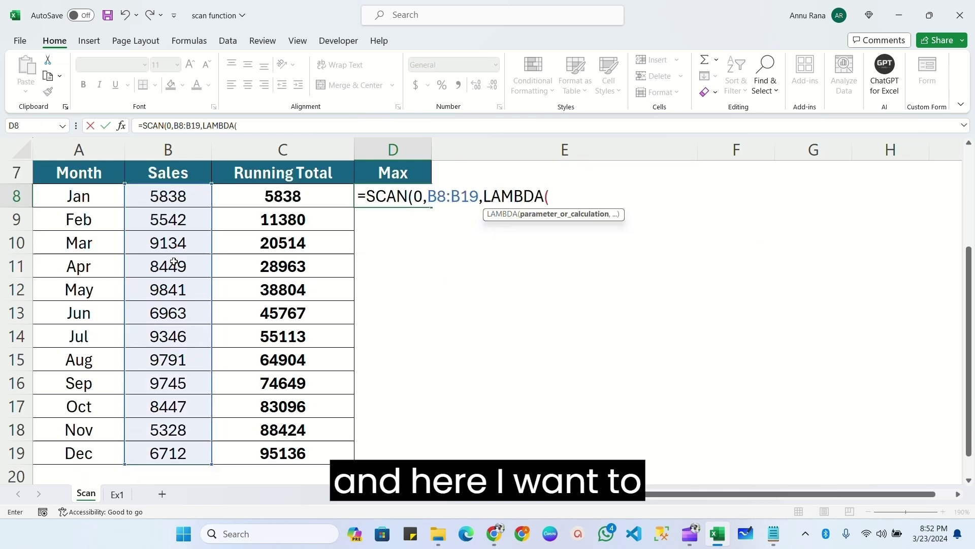
text(a,b,)
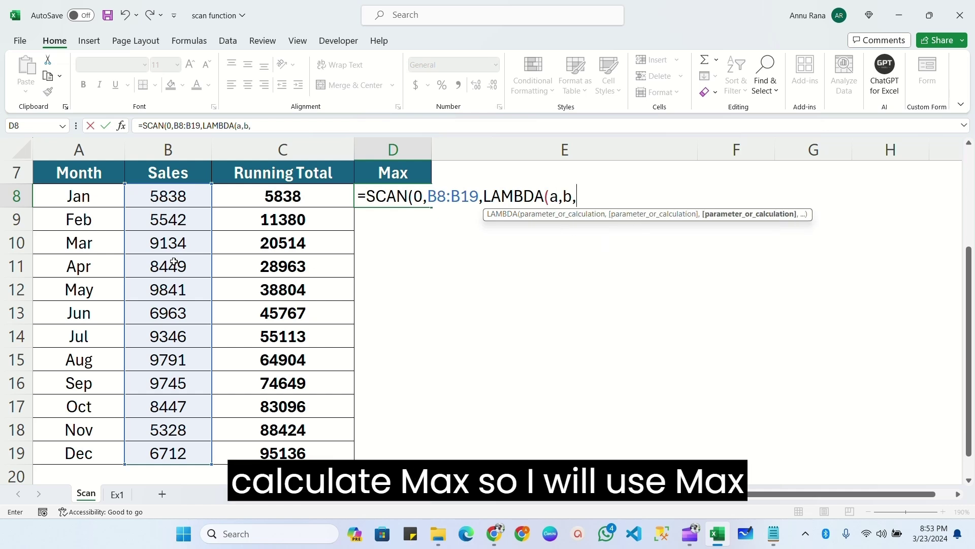
text(Max)
key(Tab)
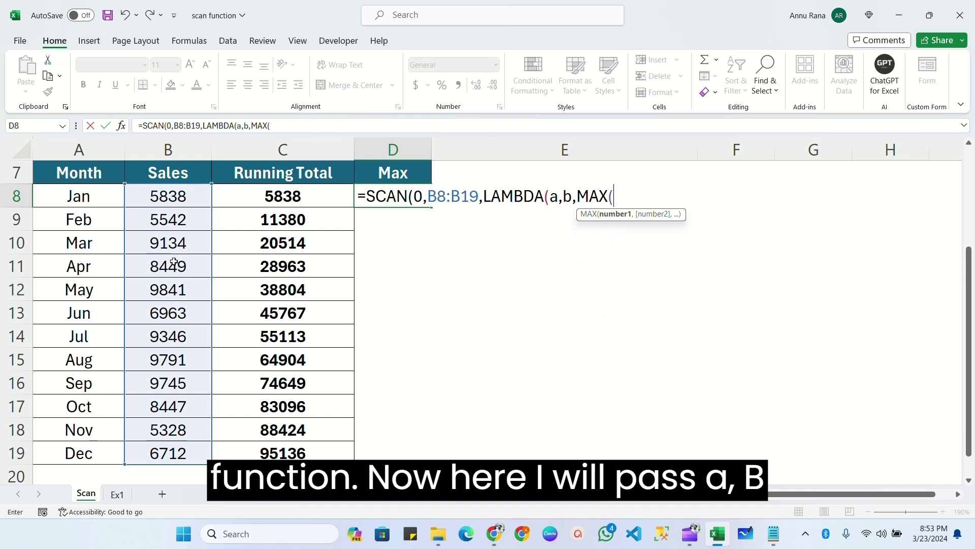
text(a,)
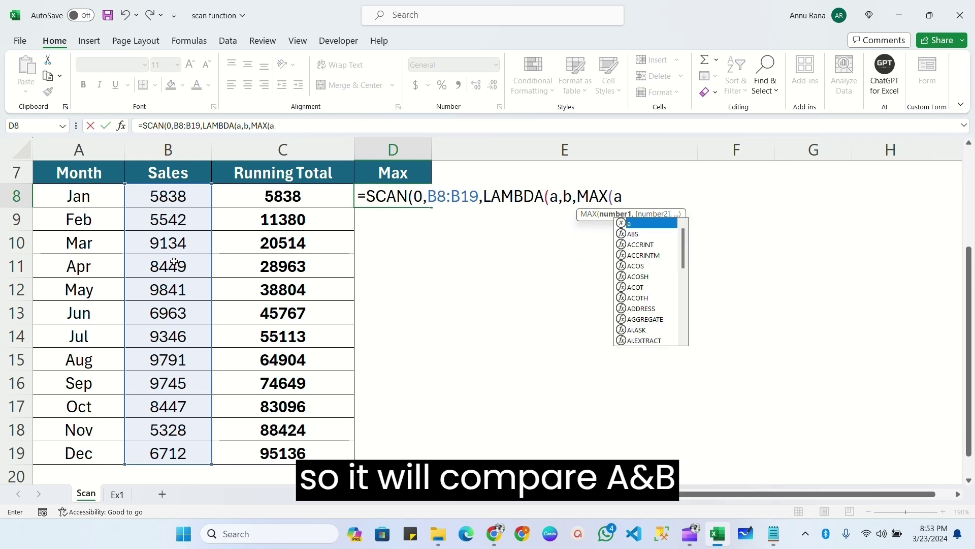
text(b))
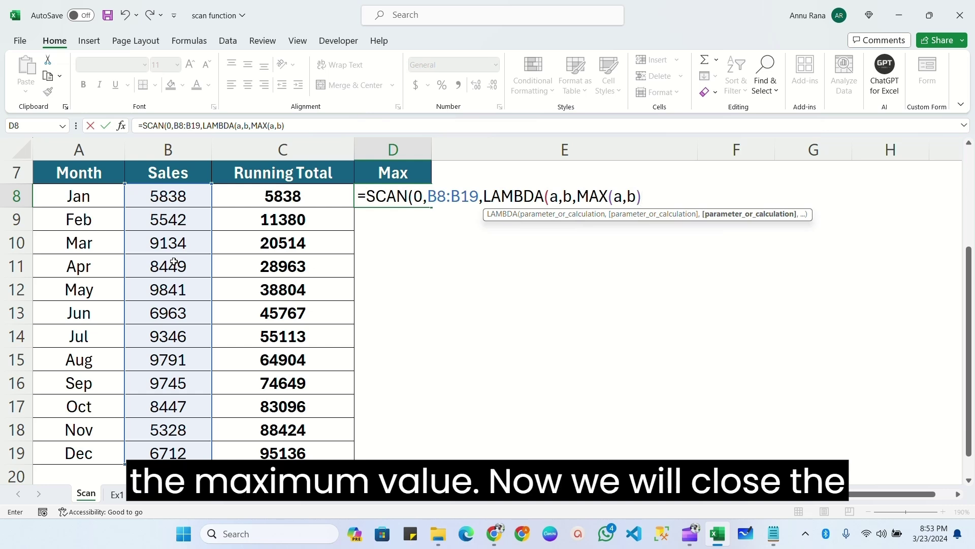
text())
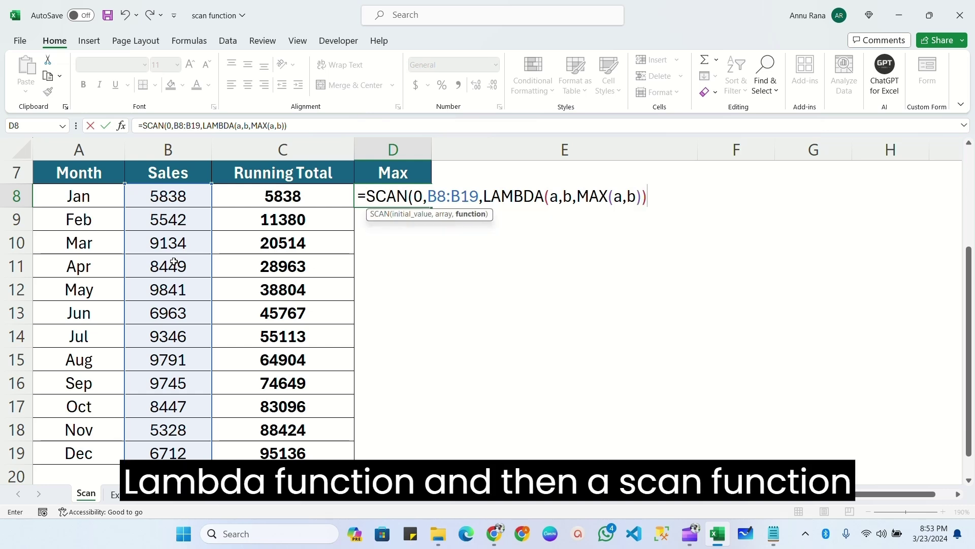
text())
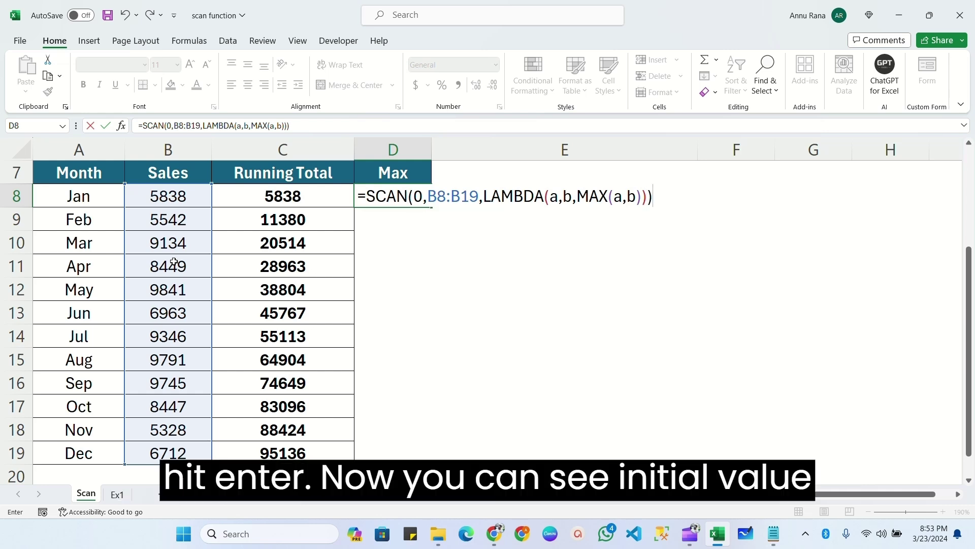
key(Return)
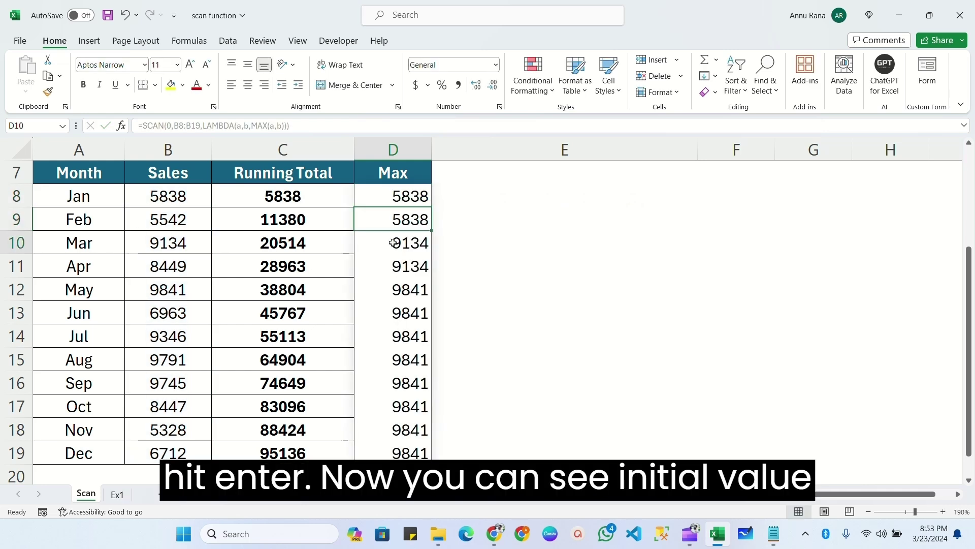
Trace how the Jan and Feb values in the Max column come from comparing the previous maximum with each month's sales.
click(404, 198)
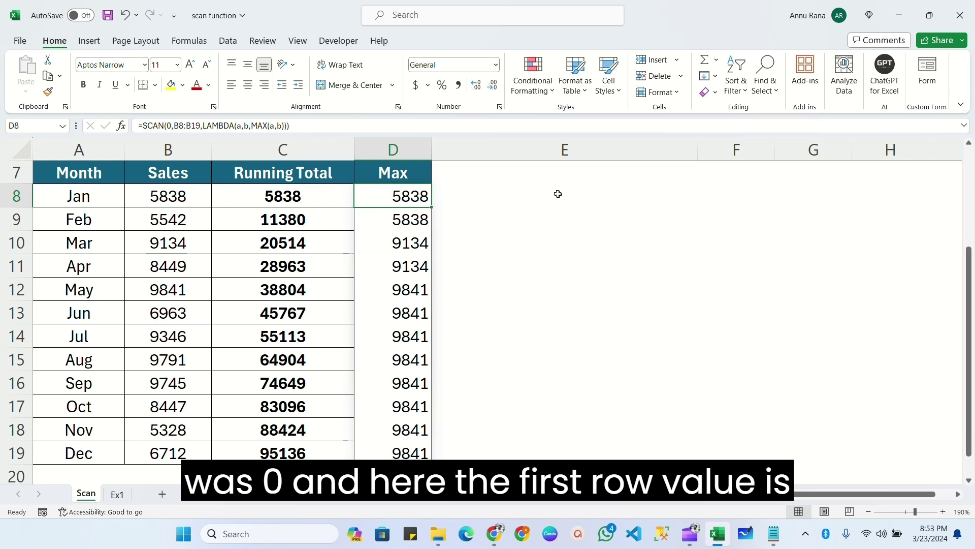
click(246, 195)
click(193, 200)
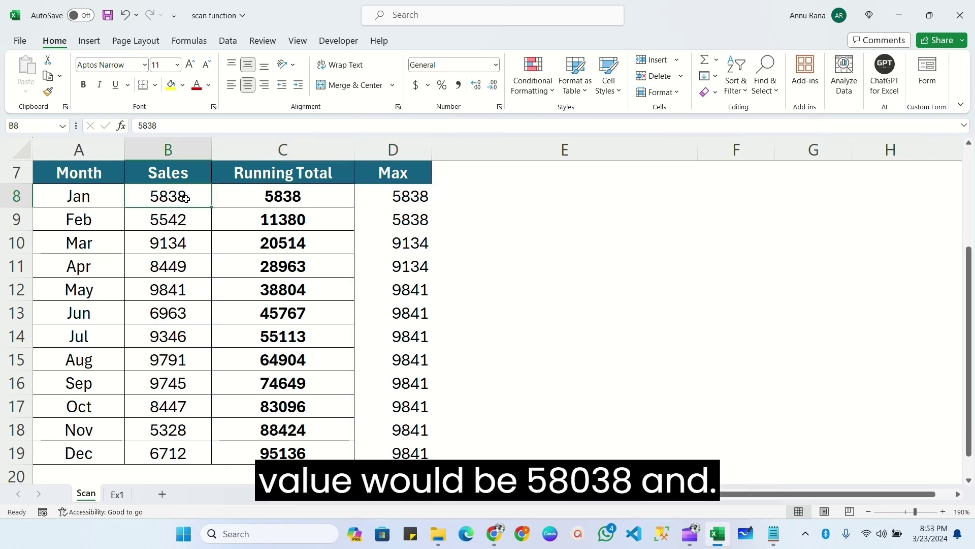
click(398, 199)
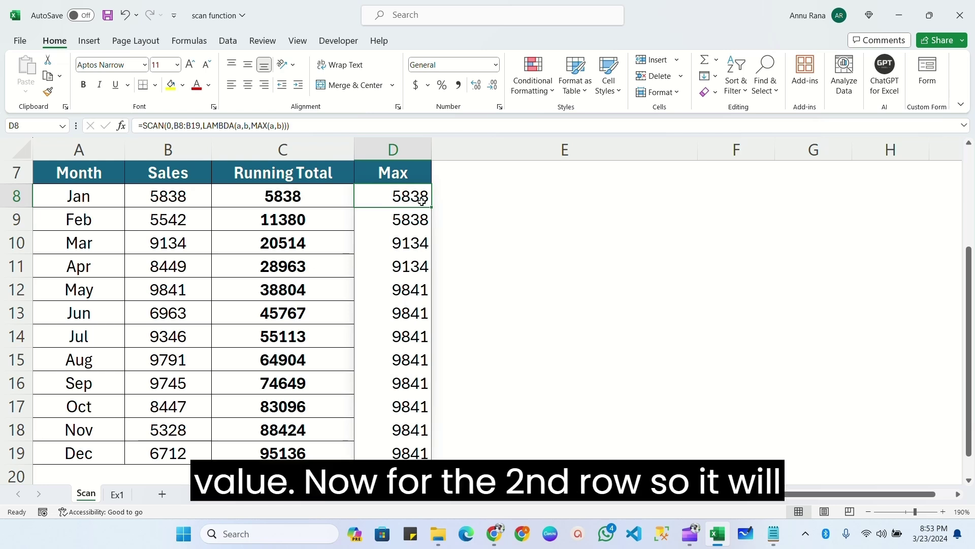
click(393, 221)
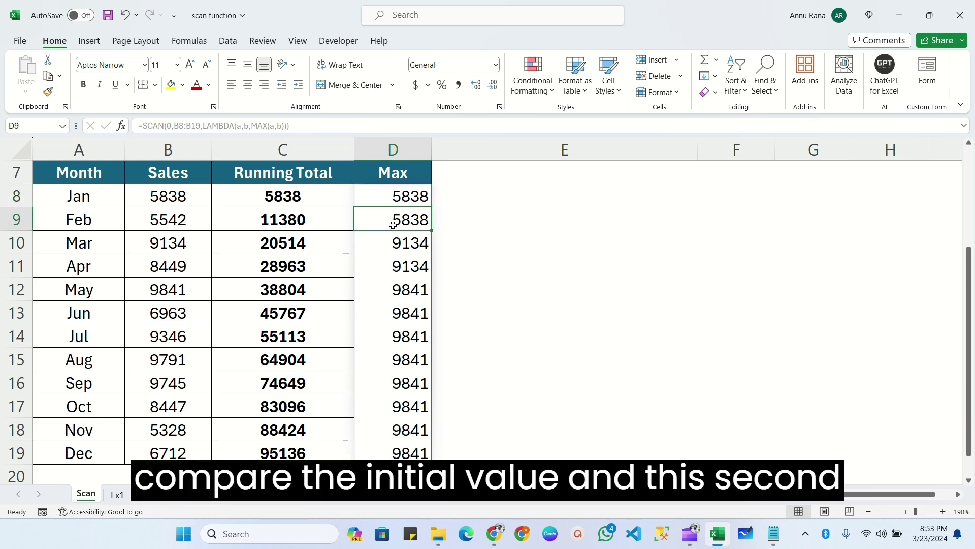
click(387, 198)
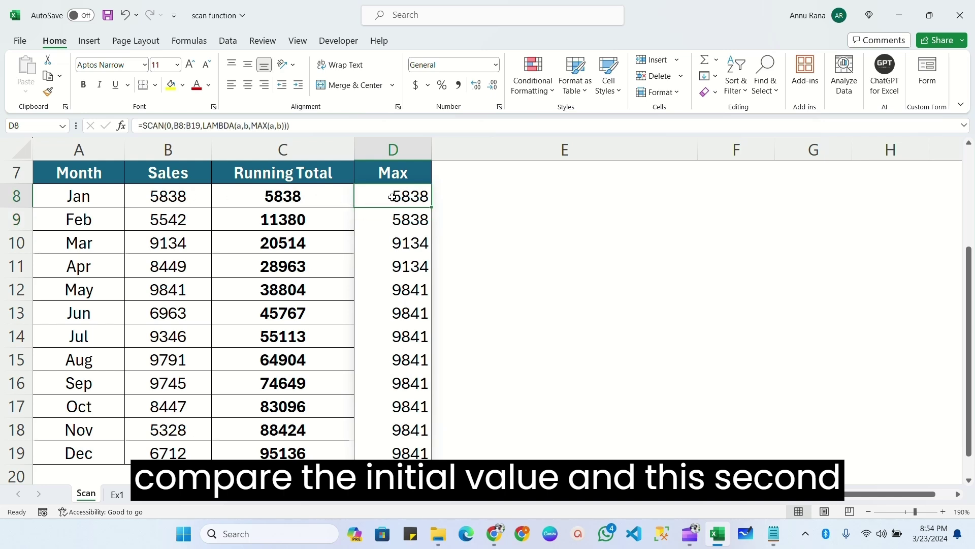
click(176, 219)
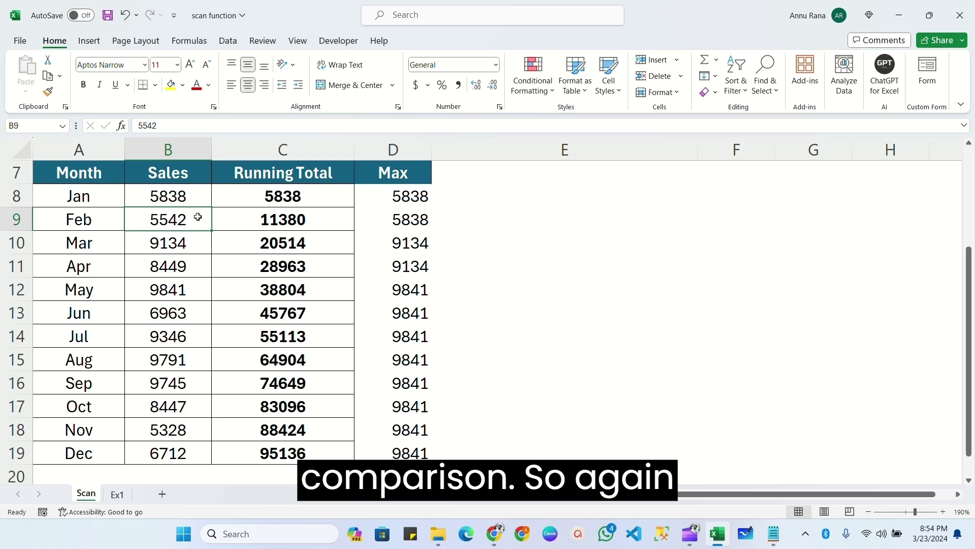
click(409, 199)
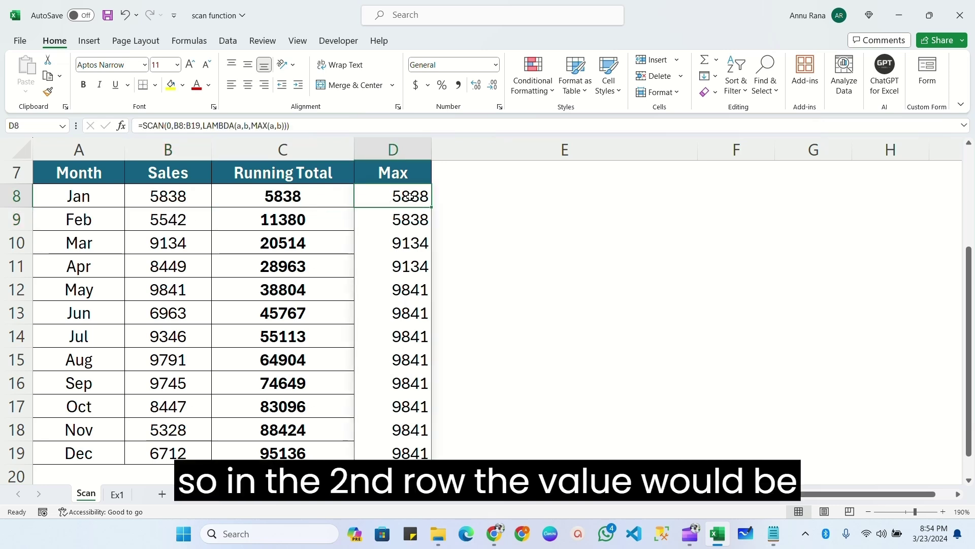
click(398, 220)
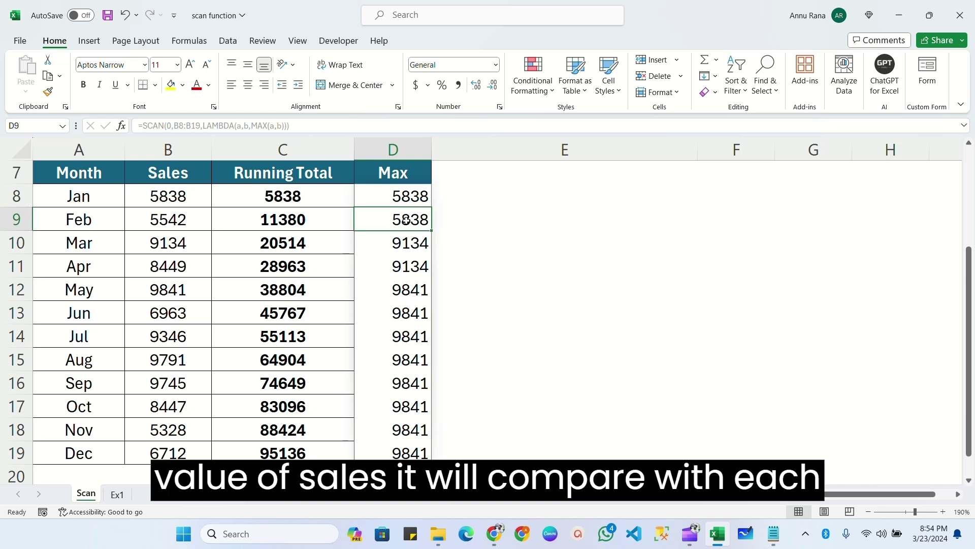
Follow the running maximum in the Max column from Mar through Dec, starting from the Mar sales value.
click(173, 243)
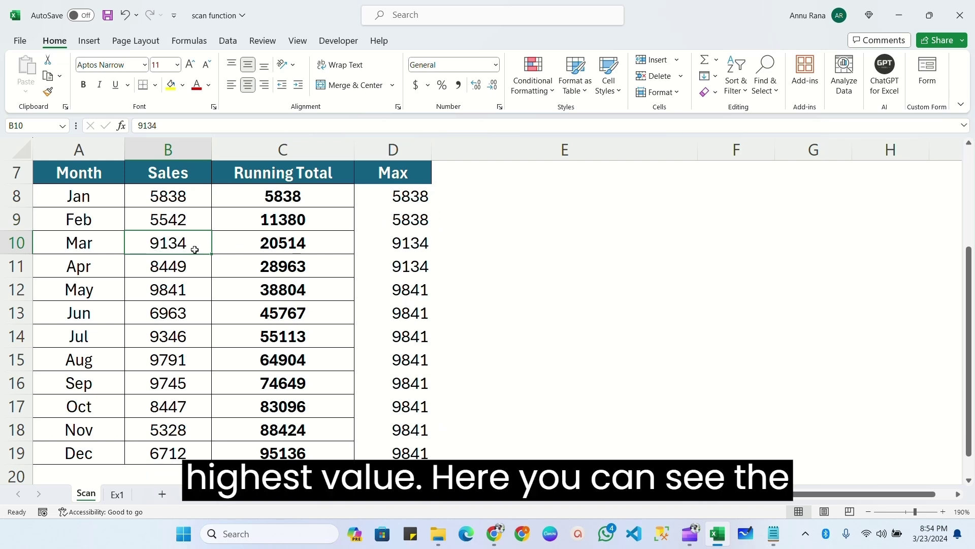
click(426, 246)
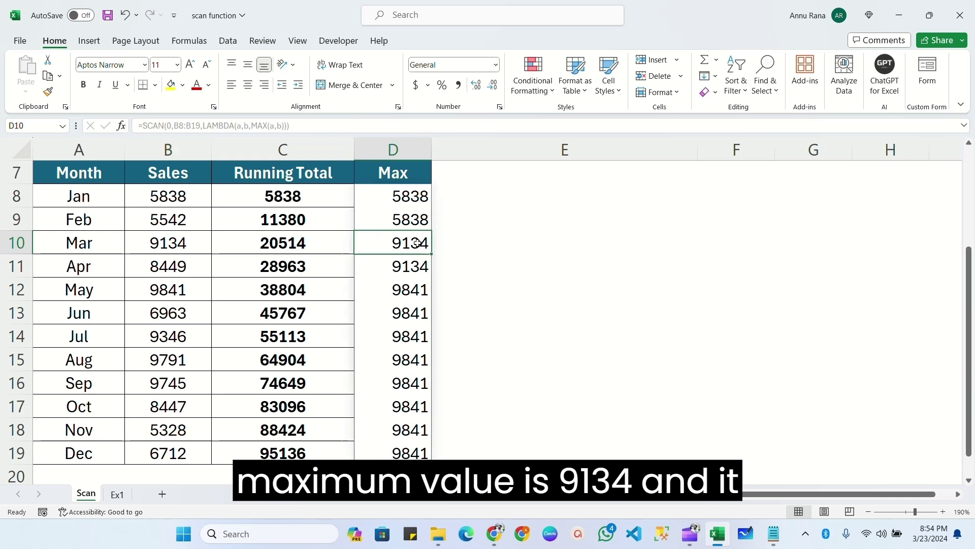
drag(422, 241, 416, 266)
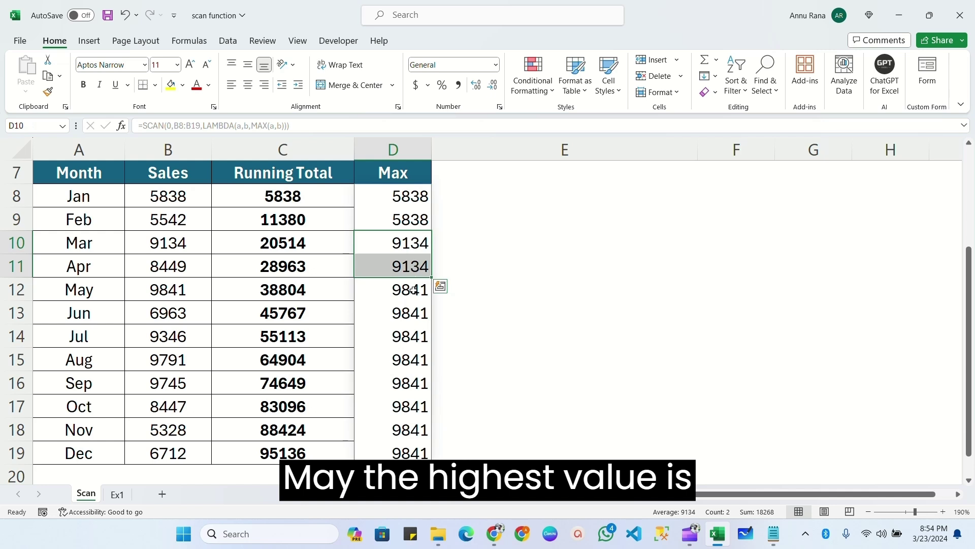
click(416, 291)
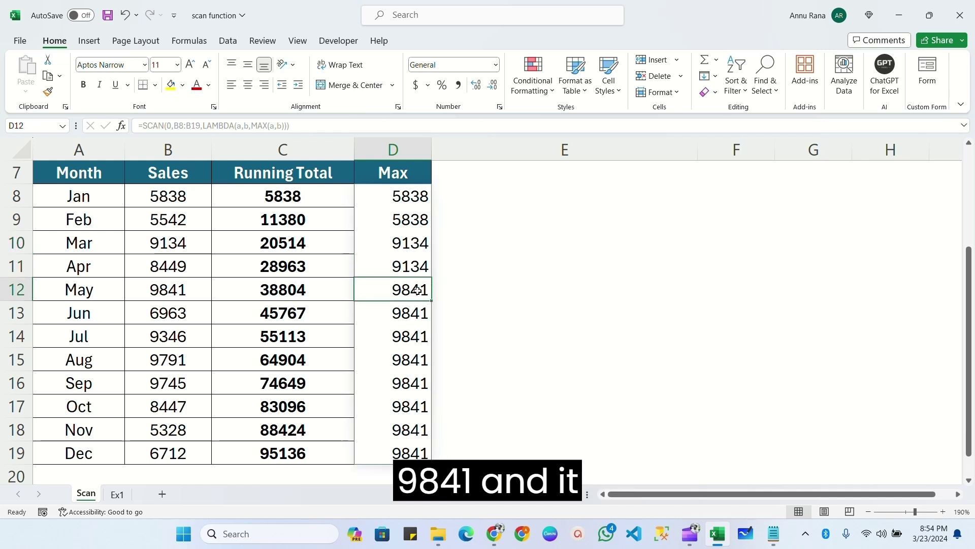
drag(417, 291, 401, 475)
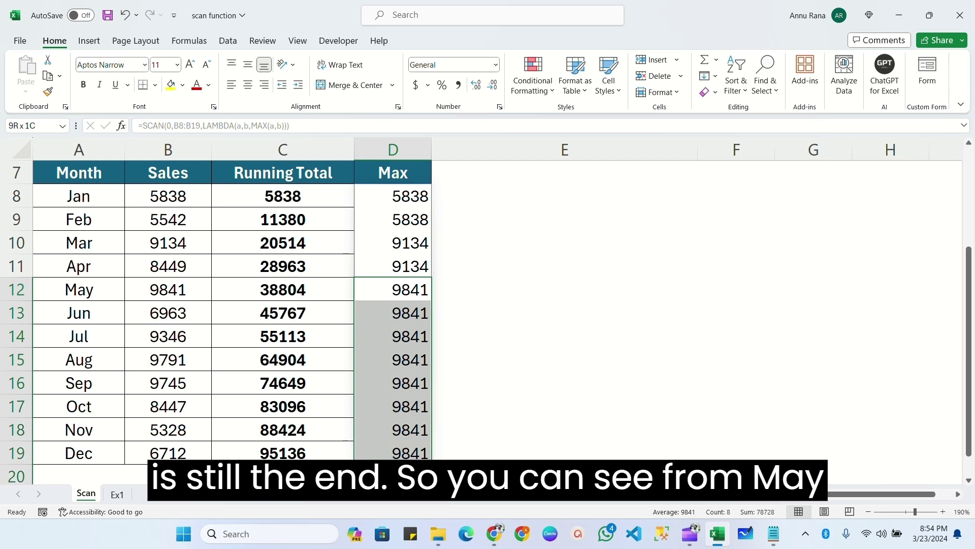
Compare May's sales with the sales of the following months through Dec and with their Max values in D12:D19.
click(94, 287)
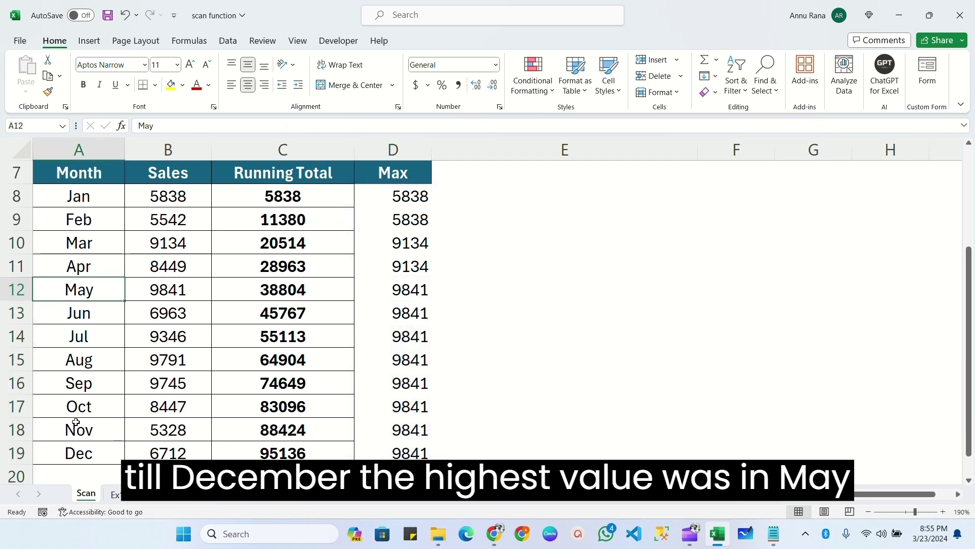
click(74, 455)
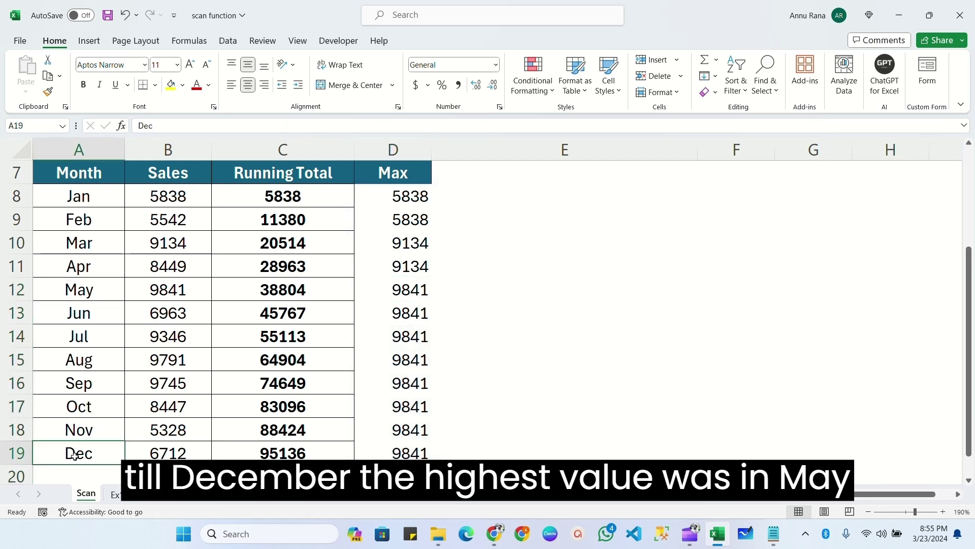
click(161, 291)
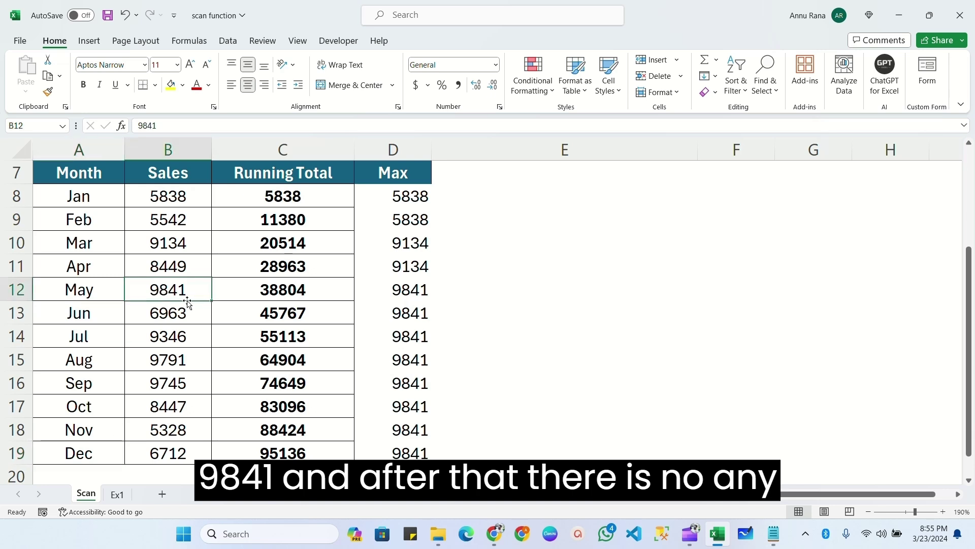
click(164, 312)
key(Down)
key(Down)
key(Down)
key(Down)
key(Down)
key(Down)
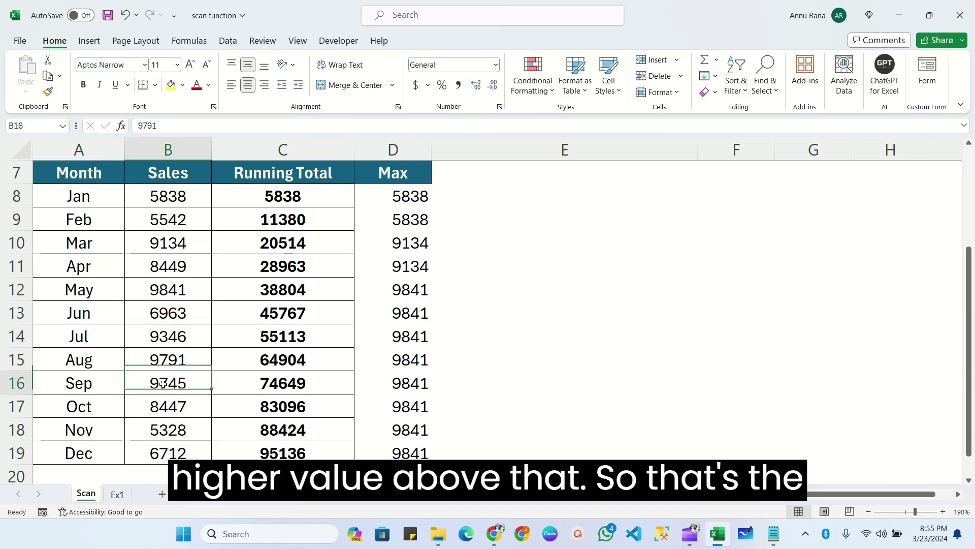
drag(403, 290, 403, 447)
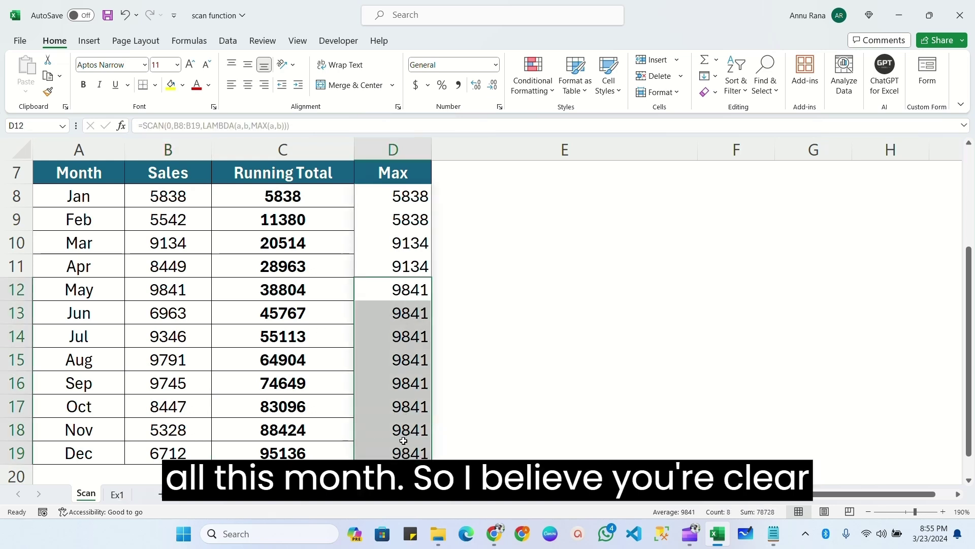
scroll(486, 292, up, 2)
click(486, 292)
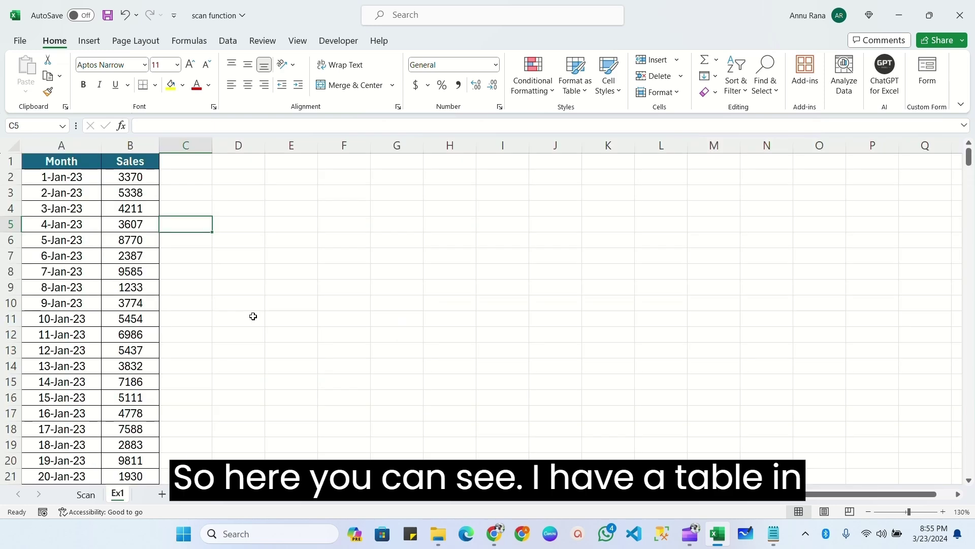
On the Ex1 sheet, examine the full extent of the daily date column and the start of the Sales column.
scroll(252, 316, up, 2)
scroll(249, 300, up, 1)
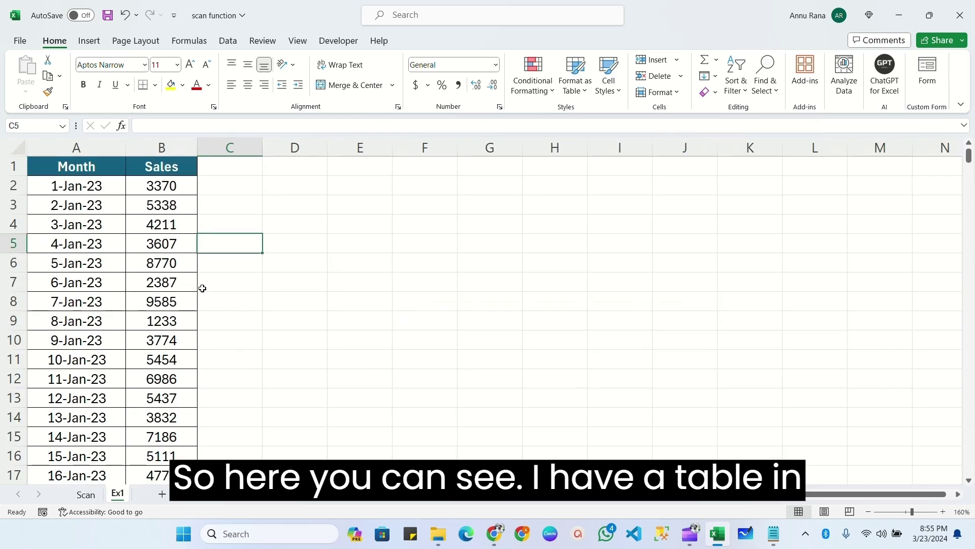
click(83, 167)
click(72, 187)
key(ctrl+shift+Down)
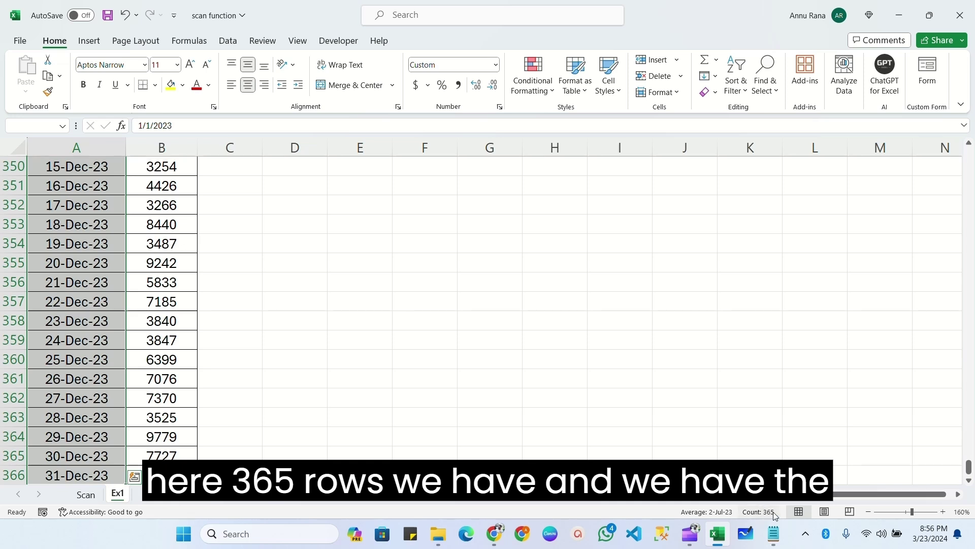
key(ctrl+Home)
click(158, 184)
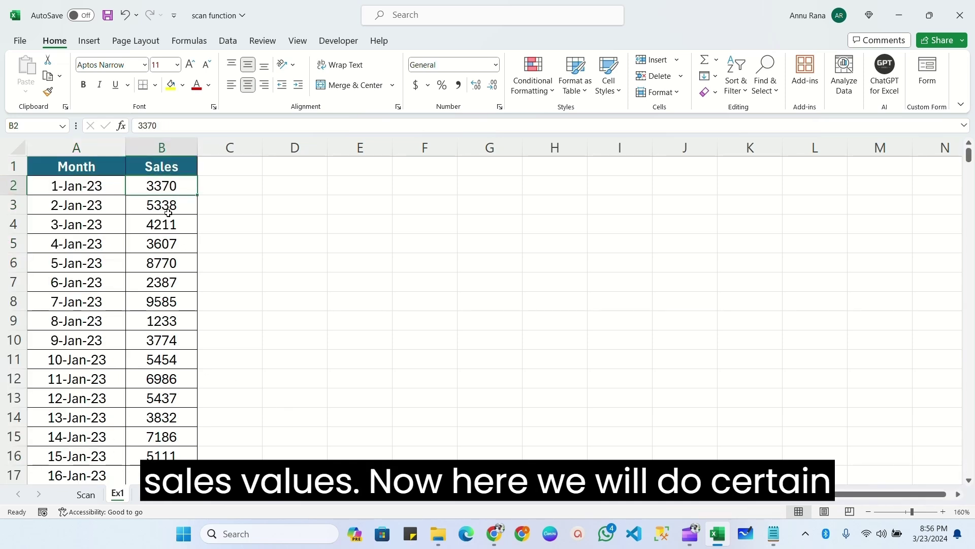
Enter the label Month in D3 and the month Jan in E3 on the Ex1 sheet.
click(298, 222)
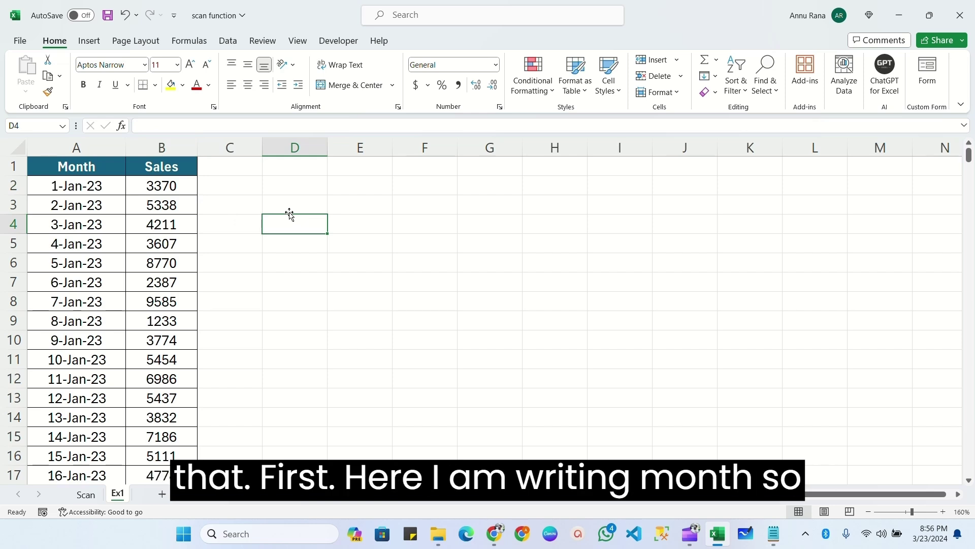
click(293, 205)
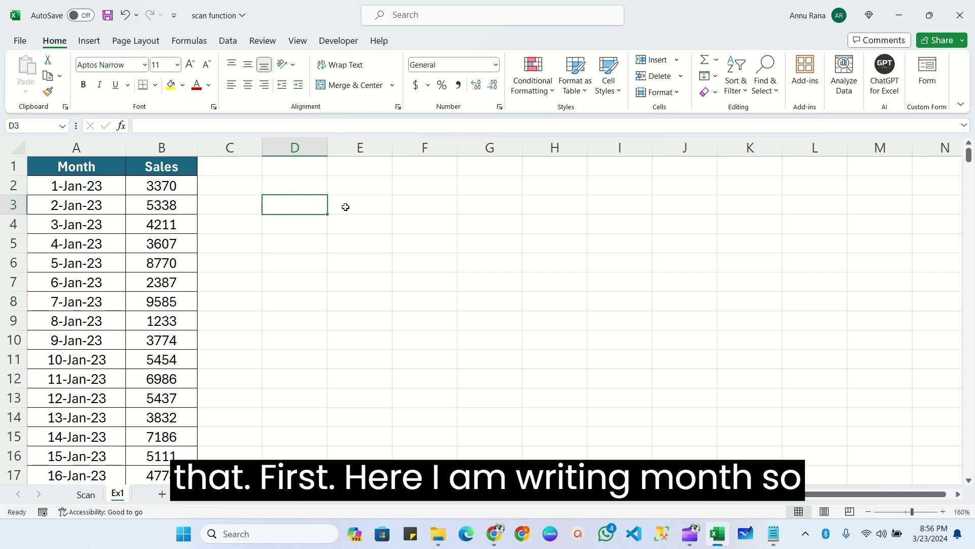
text(Month)
key(Tab)
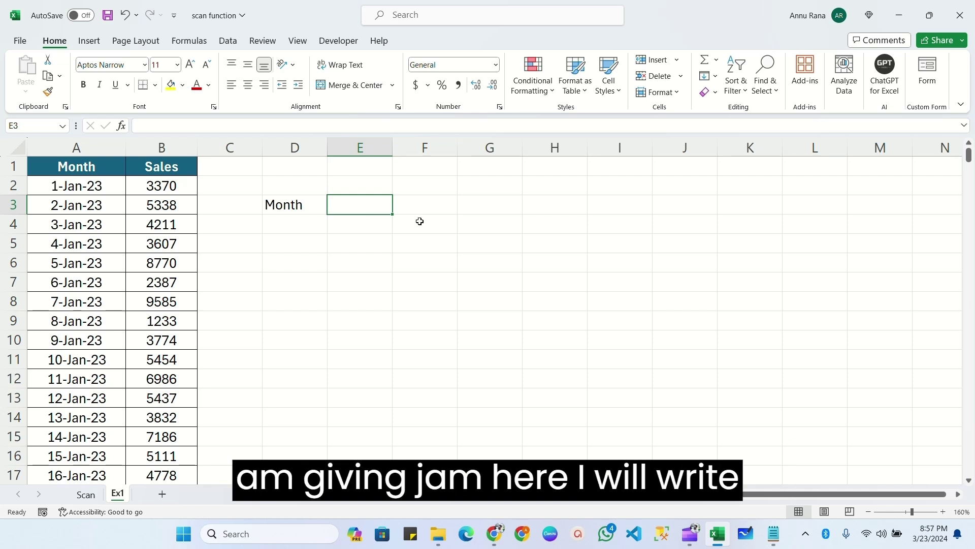
text(Jan)
key(Return)
key(Return)
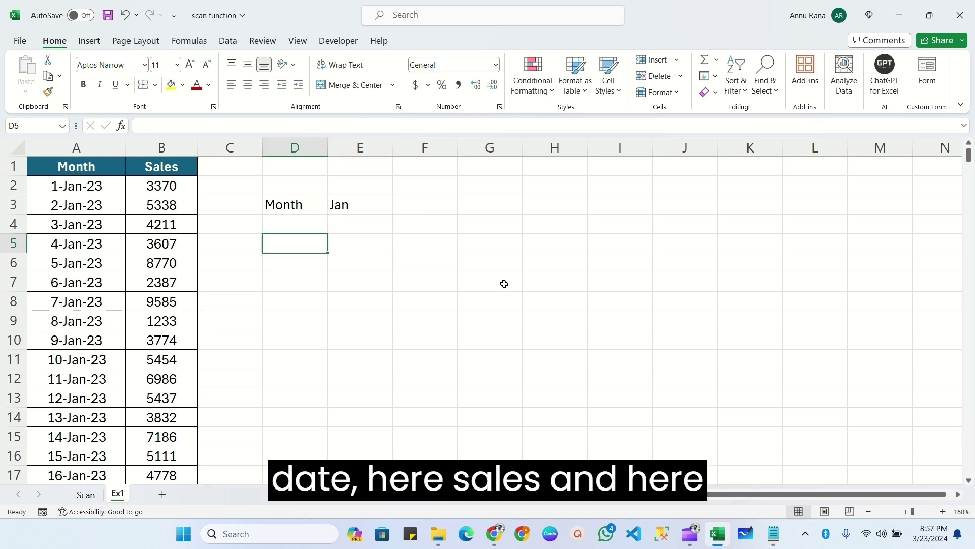
Enter the headers Date, Sales, Running Total and Max Sales in D5:G5.
text(Date)
key(Tab)
text(Sale)
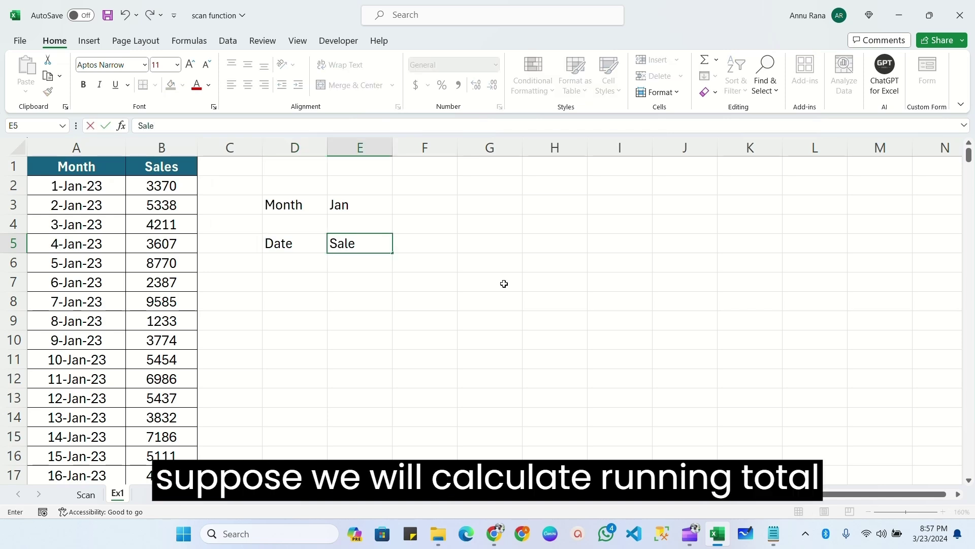
text(s)
key(Tab)
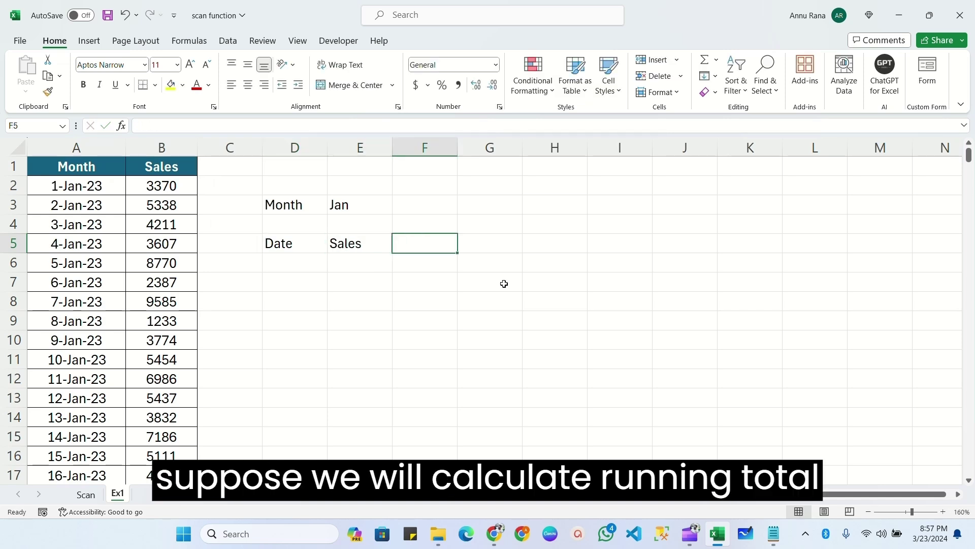
text(Running Total)
key(Tab)
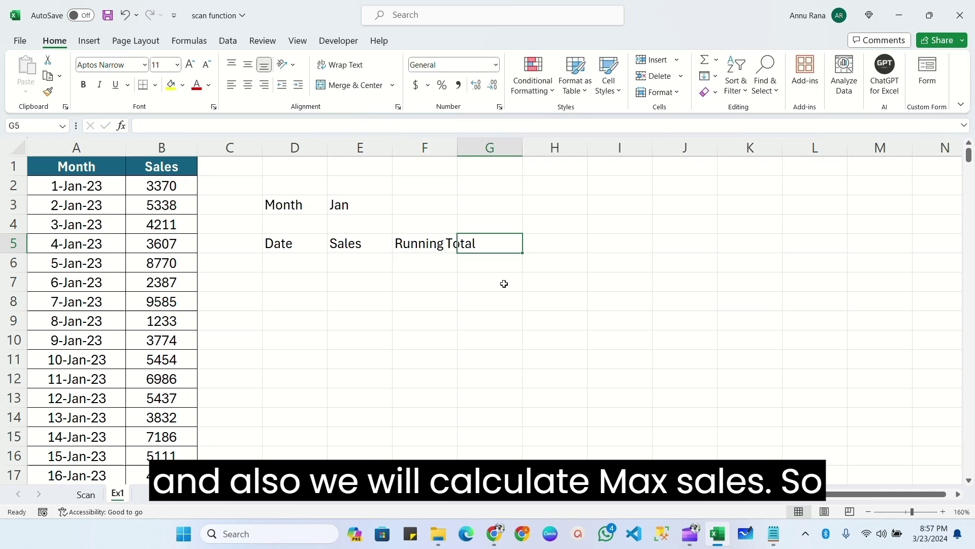
text(Max Sales)
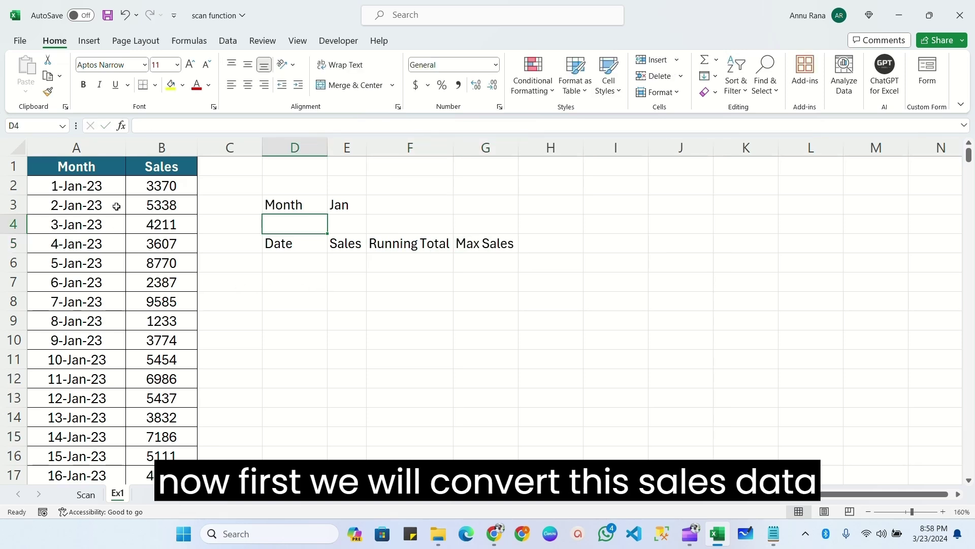
Convert the Month and Sales data in columns A and B into a table and remove its filter buttons.
click(146, 205)
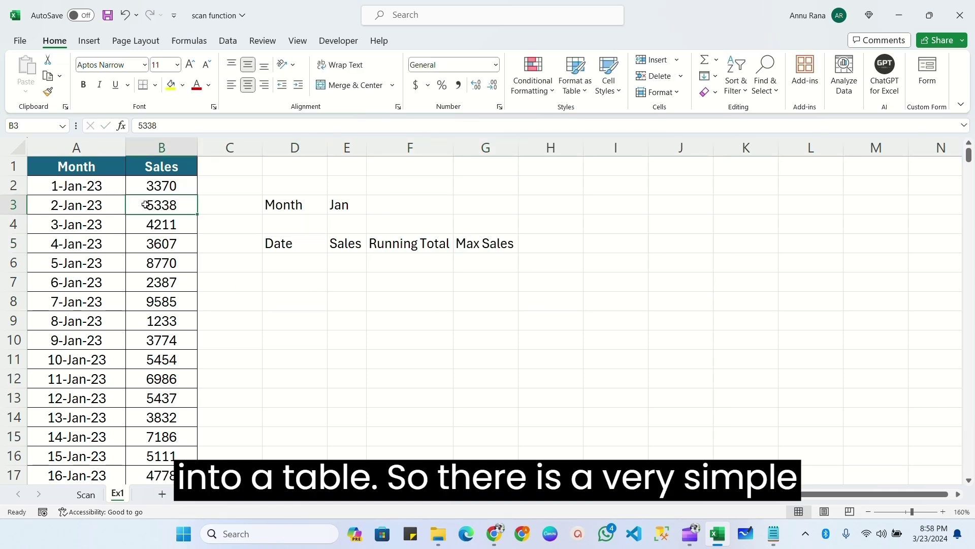
click(157, 243)
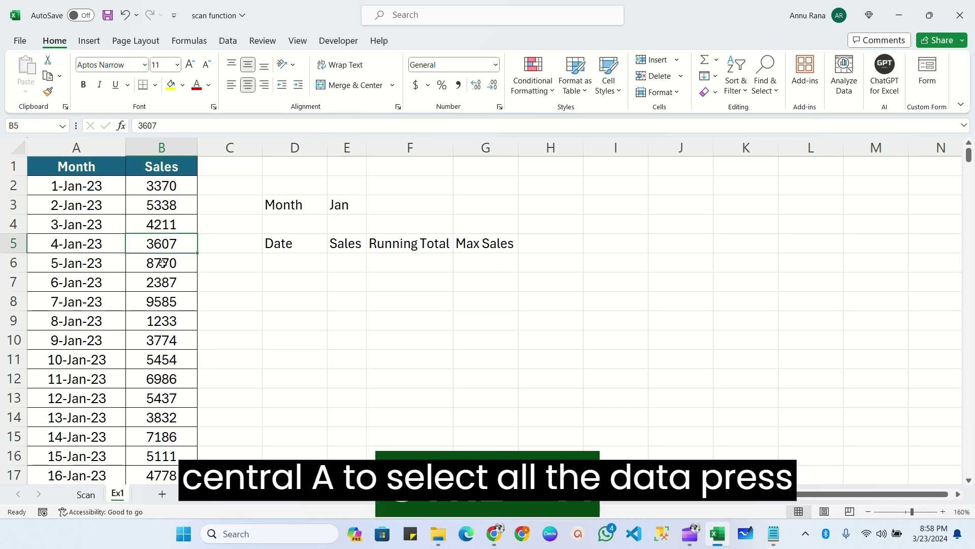
key(ctrl+a)
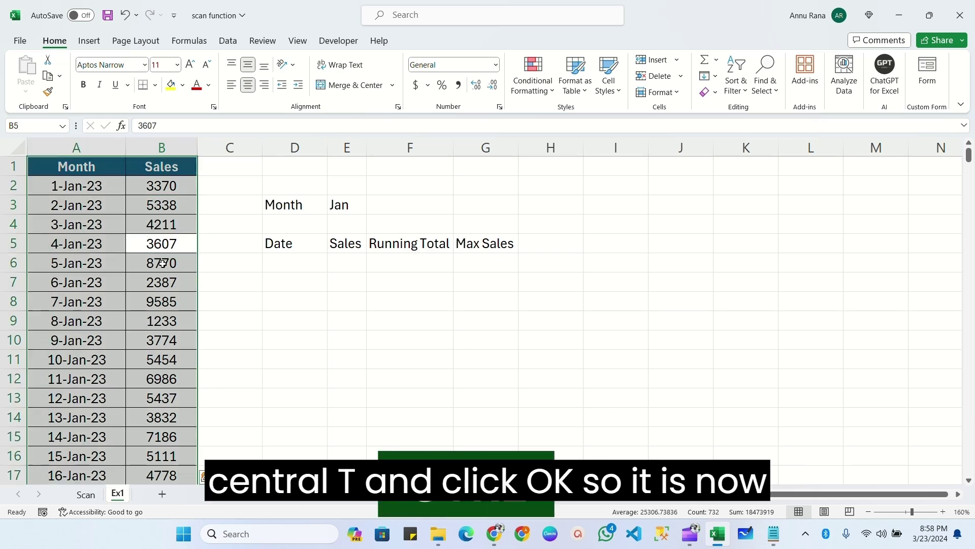
key(ctrl+t)
click(269, 287)
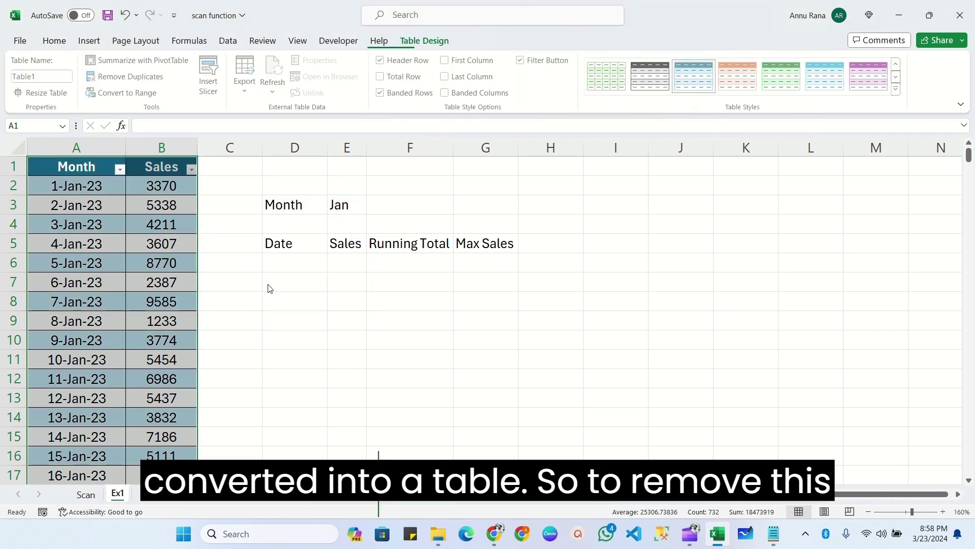
click(87, 163)
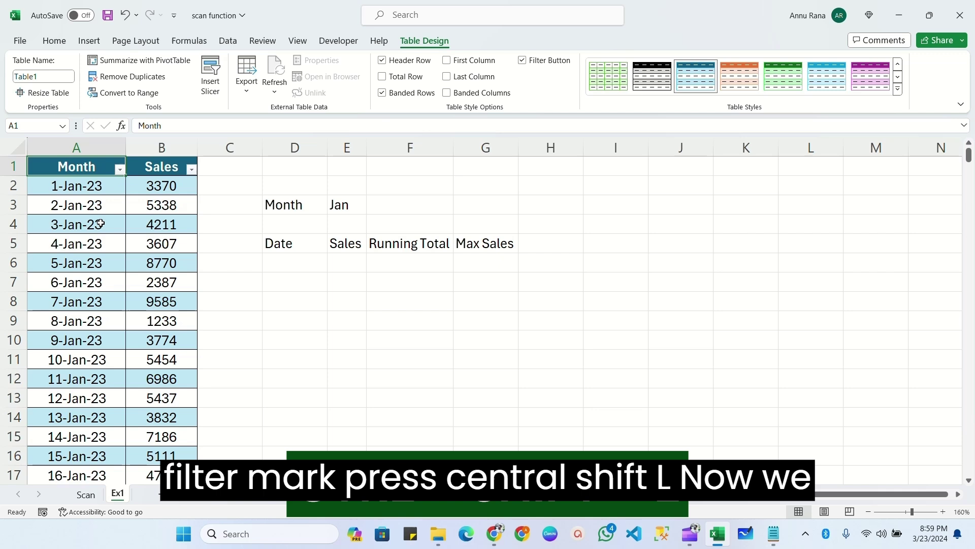
key(ctrl+shift+l)
Rename the table as sales_table.
click(147, 196)
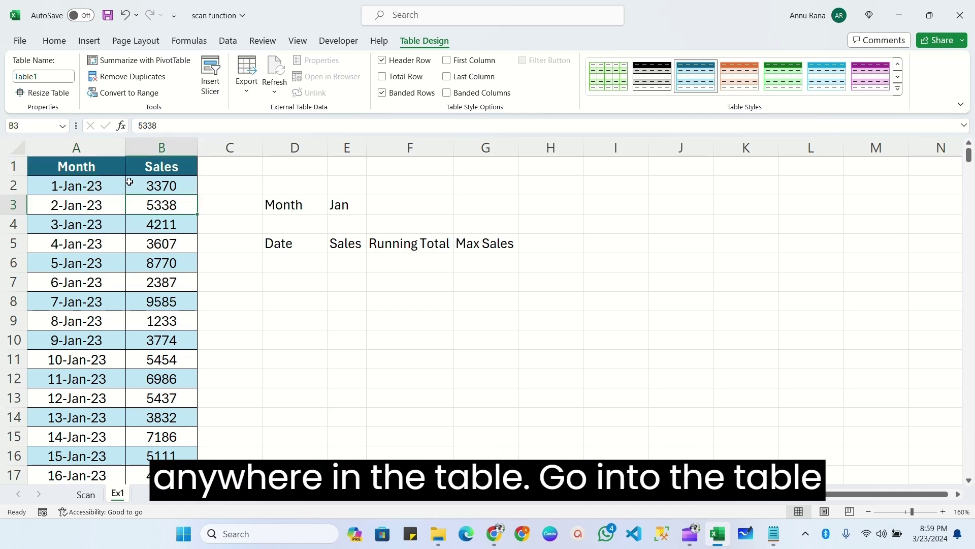
click(131, 186)
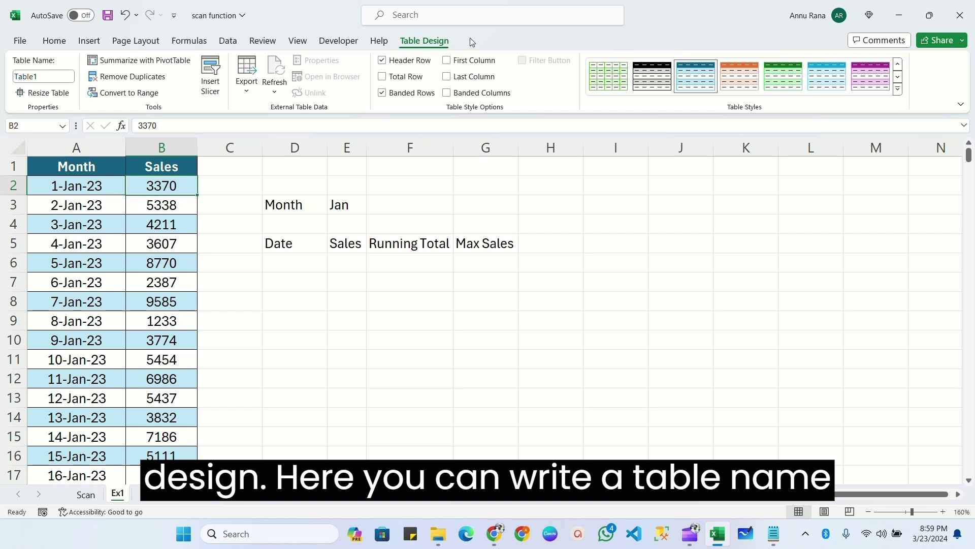
click(44, 77)
key(BackSpace)
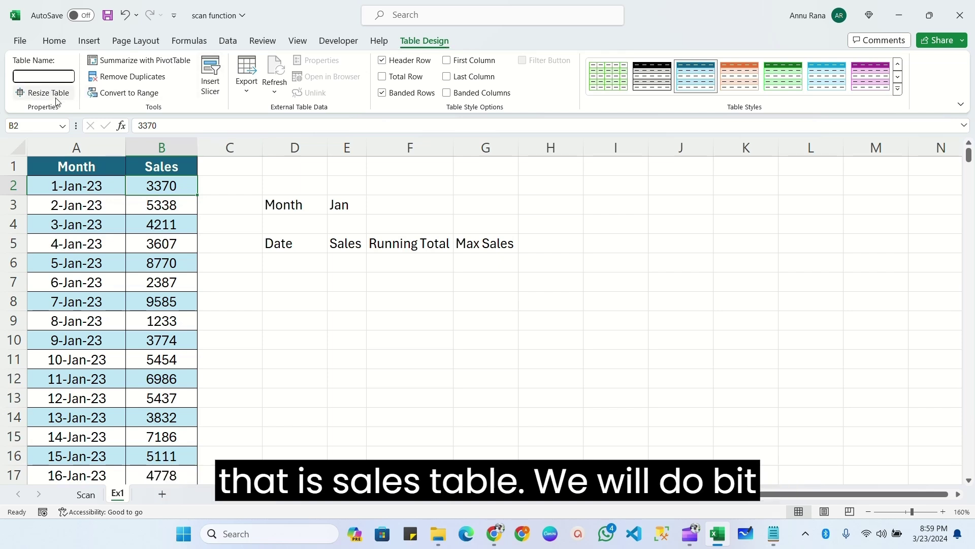
Format D3 and the headers in D5:G5 with a dark blue fill and white text, and widen the header columns.
click(294, 205)
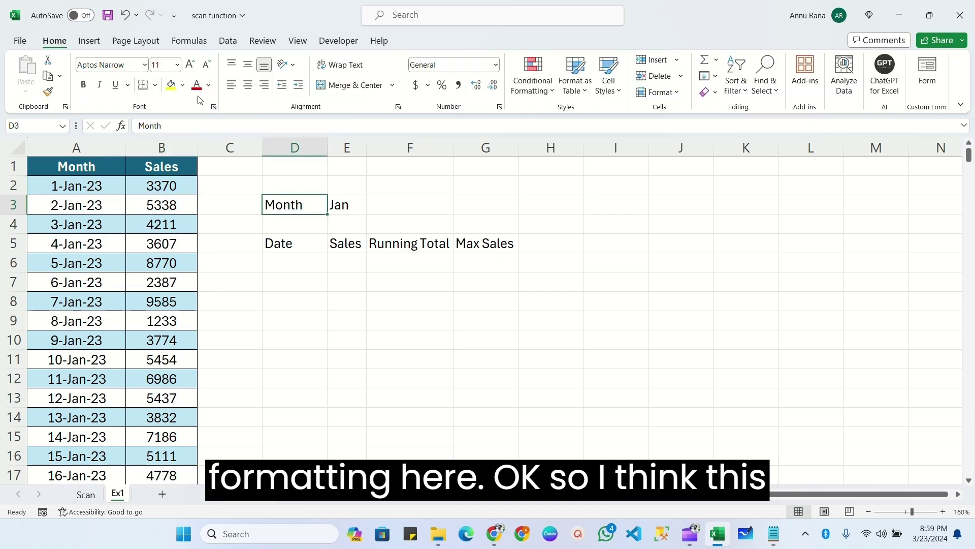
click(182, 85)
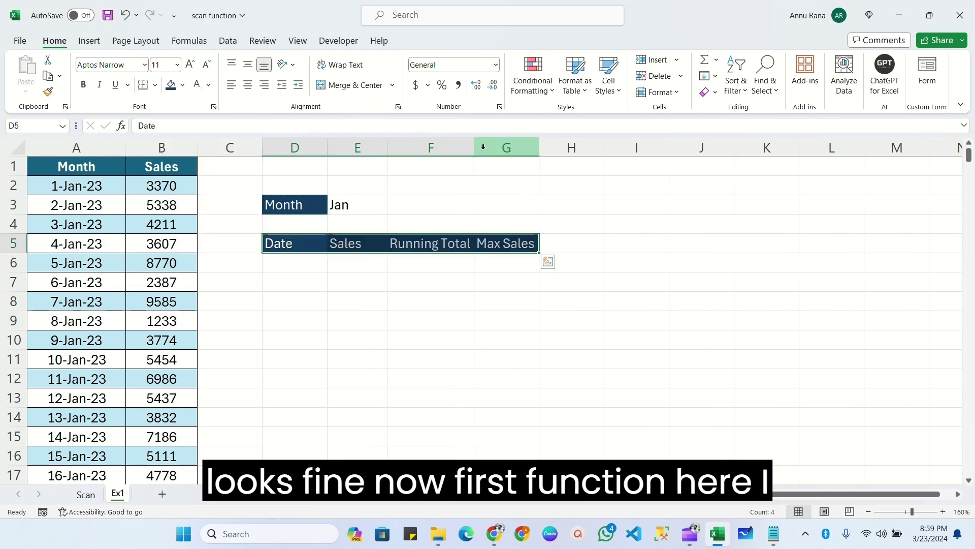
drag(474, 148, 493, 147)
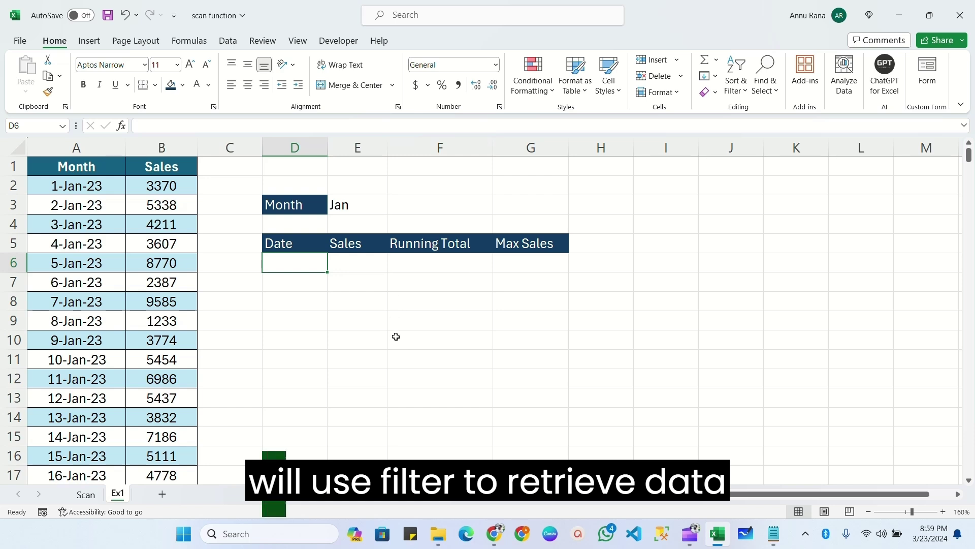
Convert the month name in E3 to its month number in F3 with =MONTH(DATEVALUE(E3&"1")).
click(357, 204)
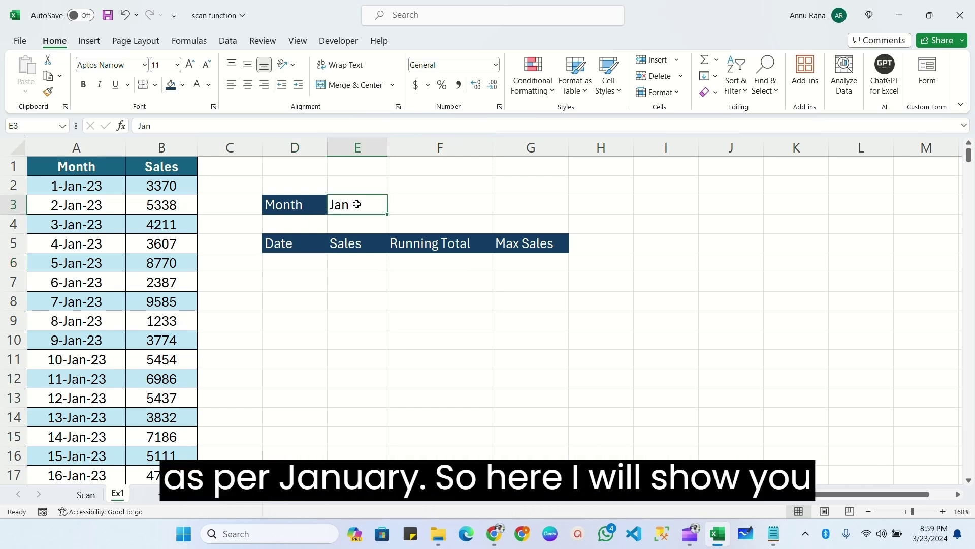
click(430, 204)
click(352, 210)
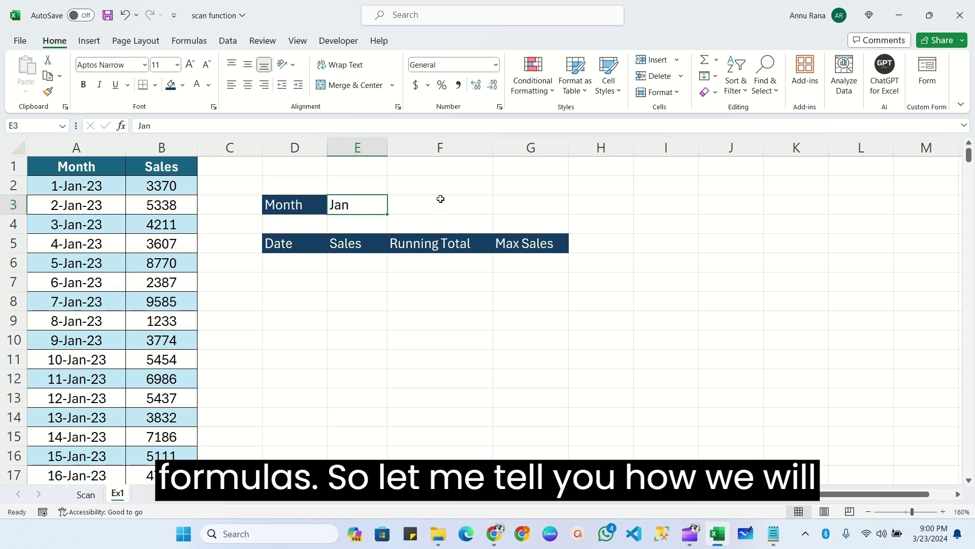
click(416, 208)
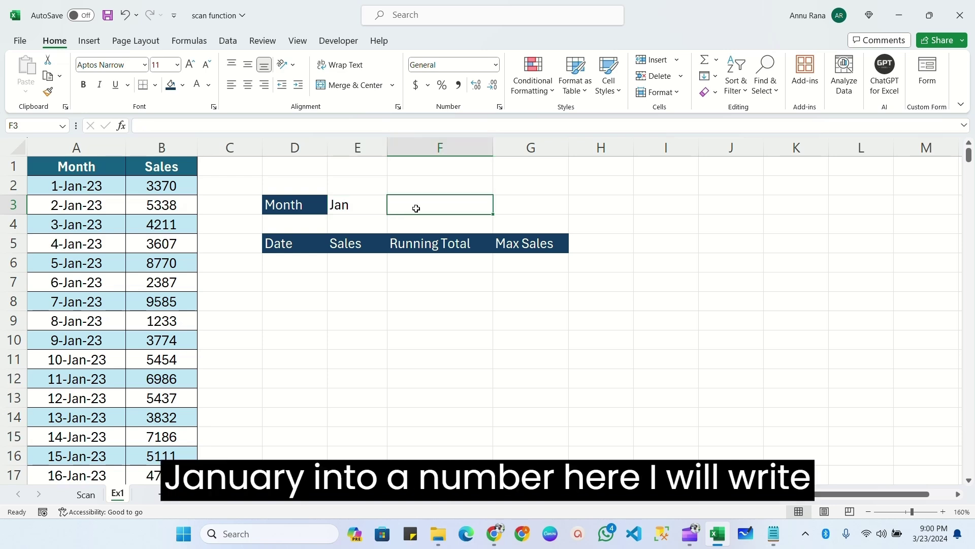
text(=)
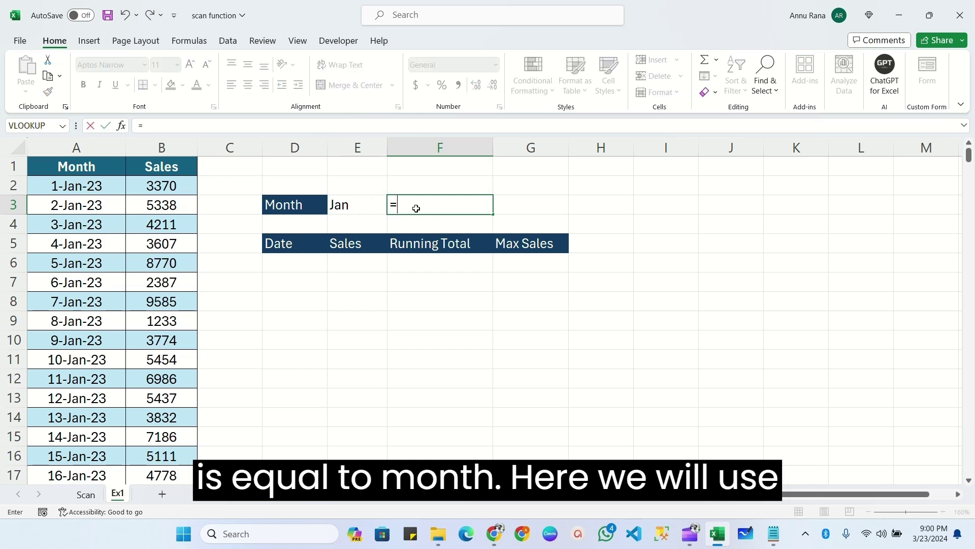
text(mon)
key(Tab)
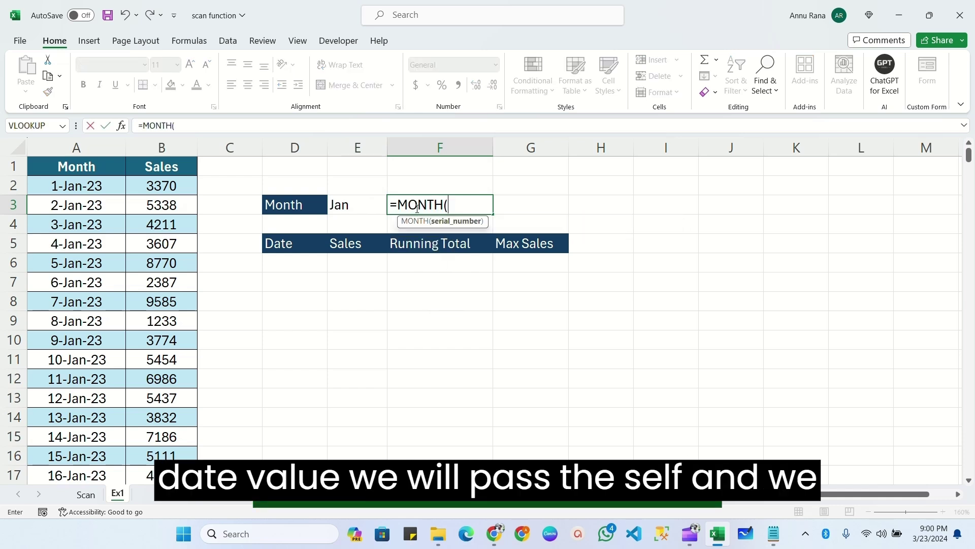
text(date)
key(Down)
key(Tab)
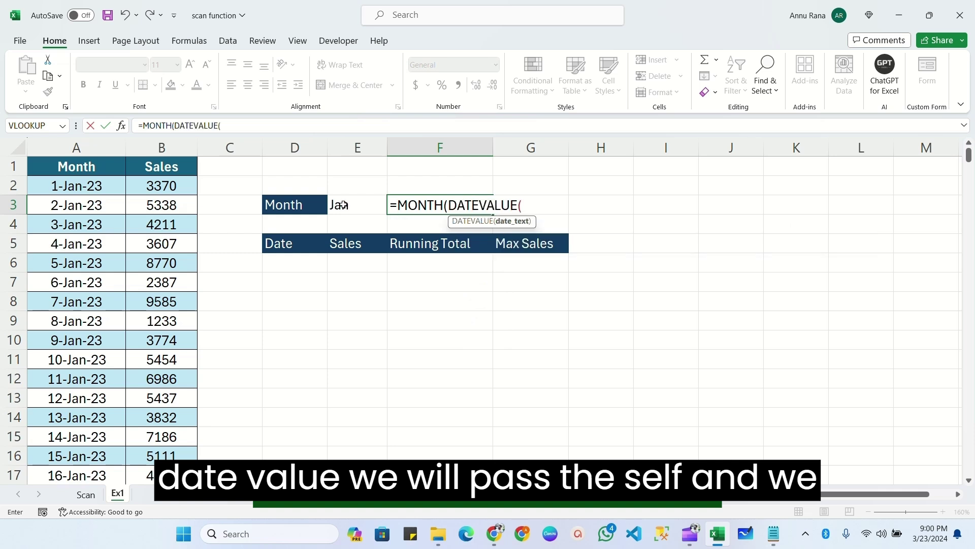
click(370, 218)
text(&"1"))
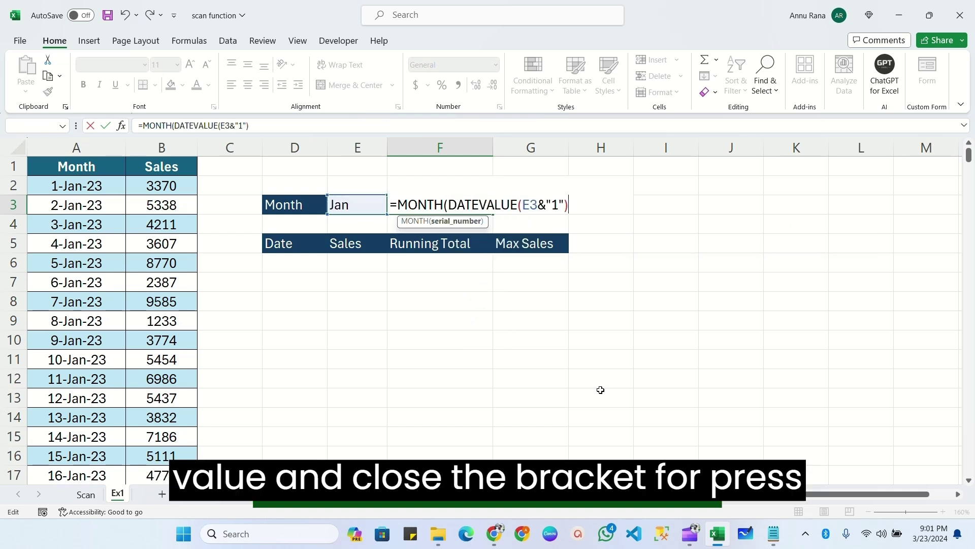
text())
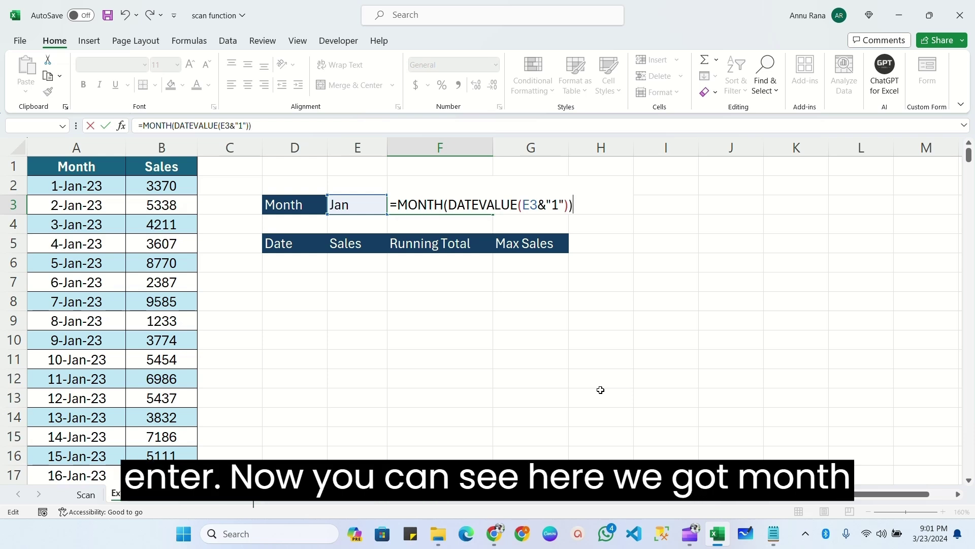
key(Return)
click(456, 206)
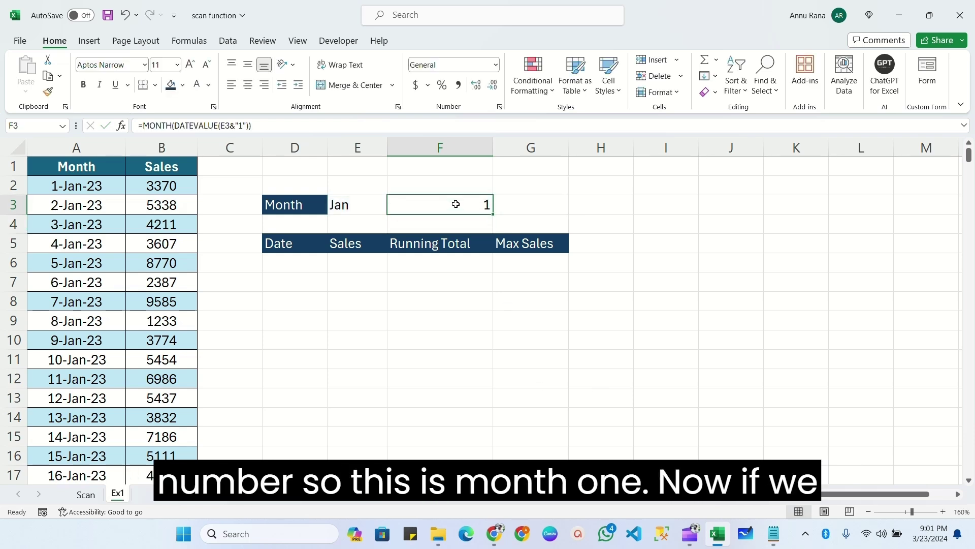
Test the month number formula by changing the month in E3 to Feb and then to Dec.
click(356, 209)
text(Feb)
key(Return)
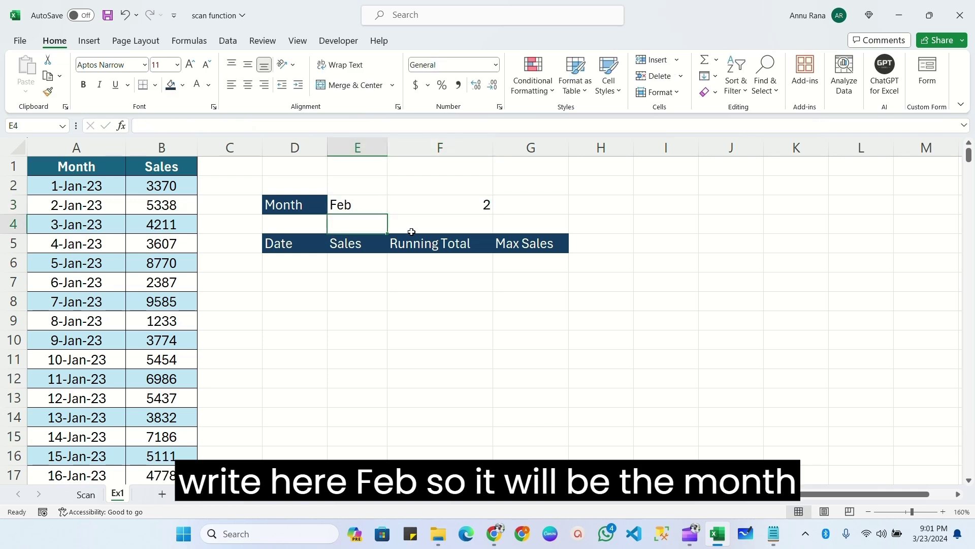
click(357, 206)
text(Dec)
key(Return)
click(462, 199)
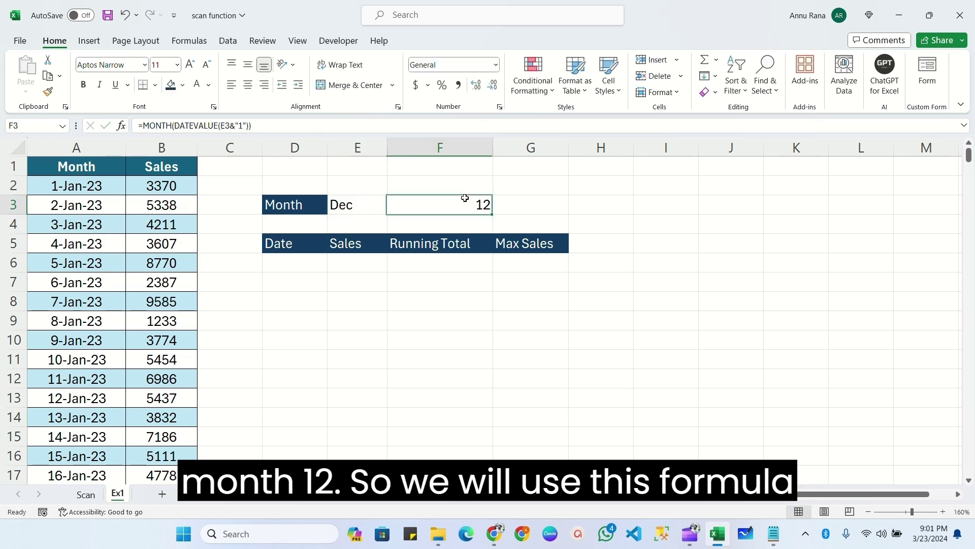
Start a FILTER formula in D6 with sales_table as its array.
click(286, 263)
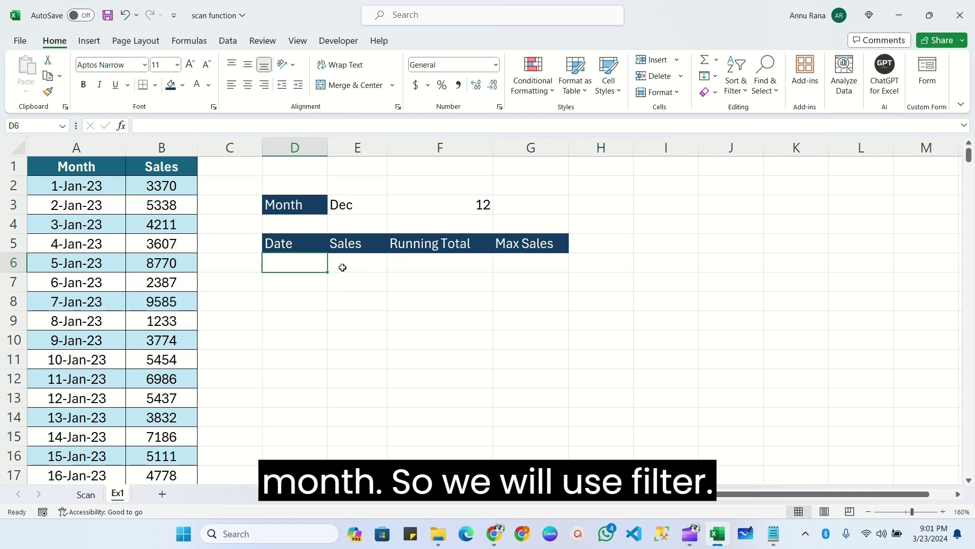
click(343, 206)
click(299, 267)
text(=fil)
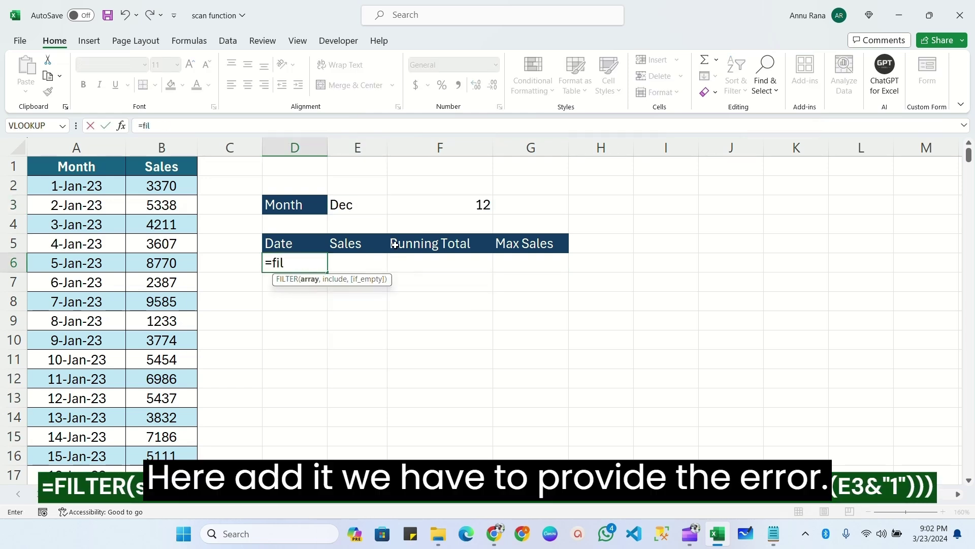
key(Tab)
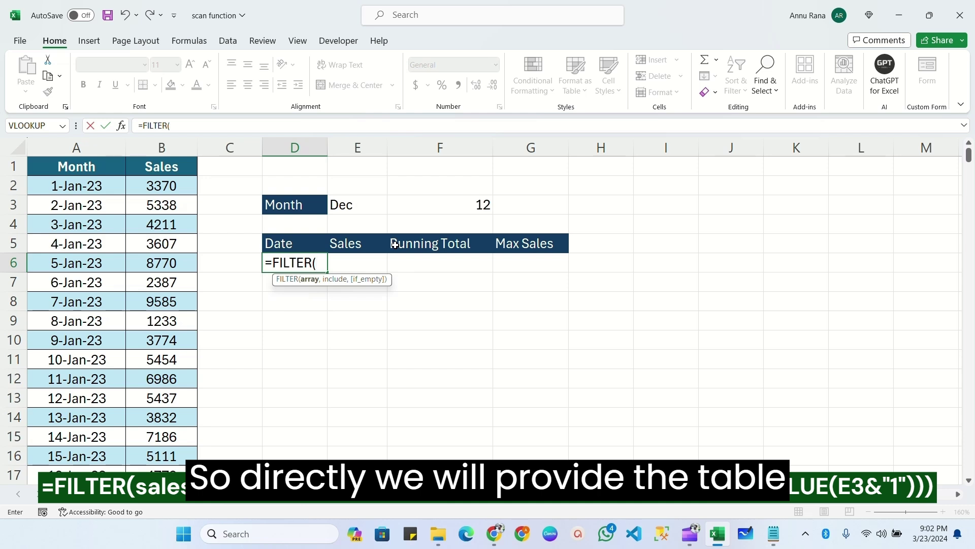
text(sales_table,)
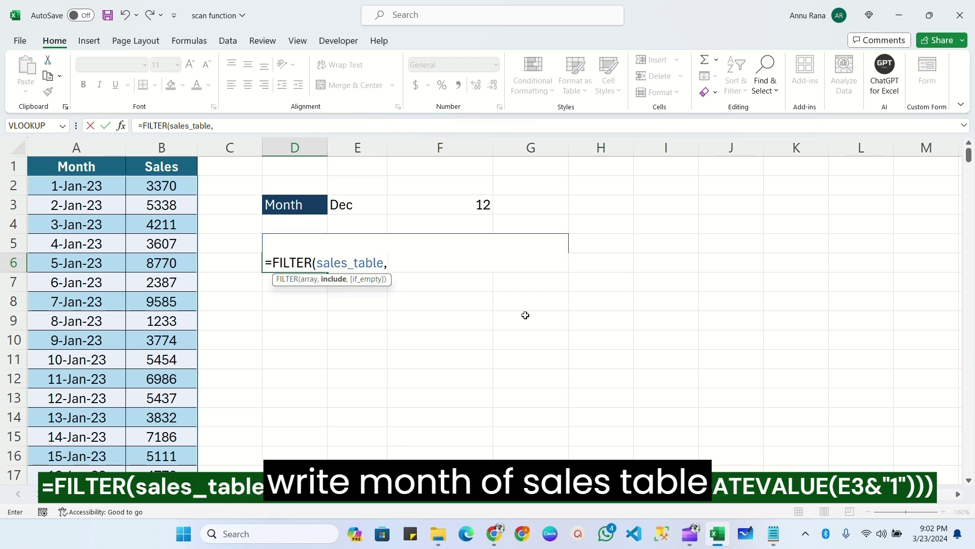
Begin the FILTER include condition with MONTH(sales_table[Month])=.
text(mon)
key(Tab)
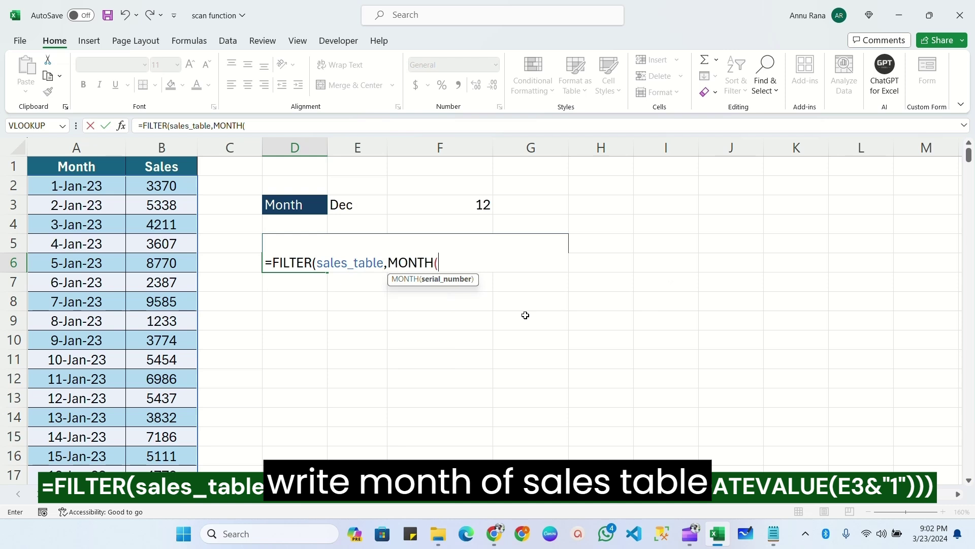
text(sales_table[m)
key(Tab)
text(])=)
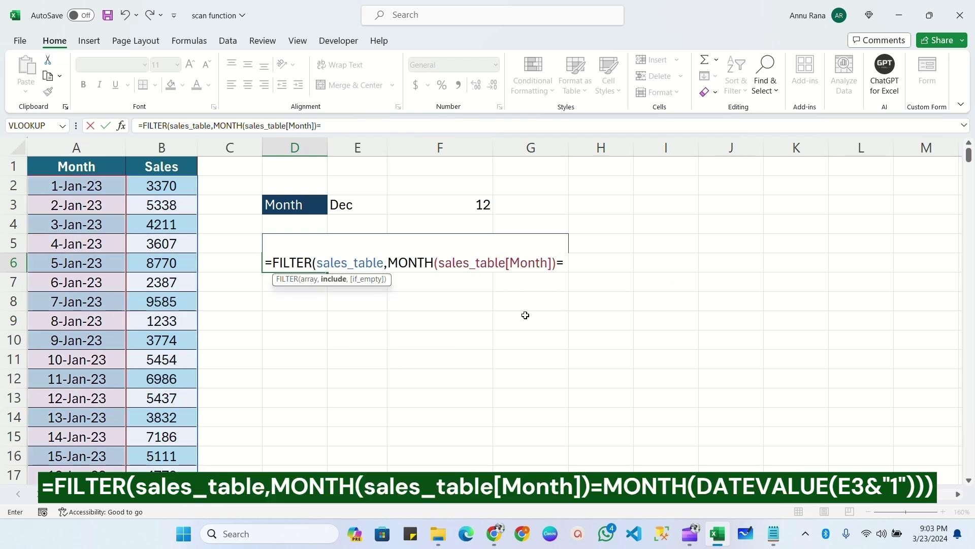
Complete the FILTER formula in D6 by matching the month to MONTH(DATEVALUE(E3&"1")) and enter it.
text(mon)
key(Tab)
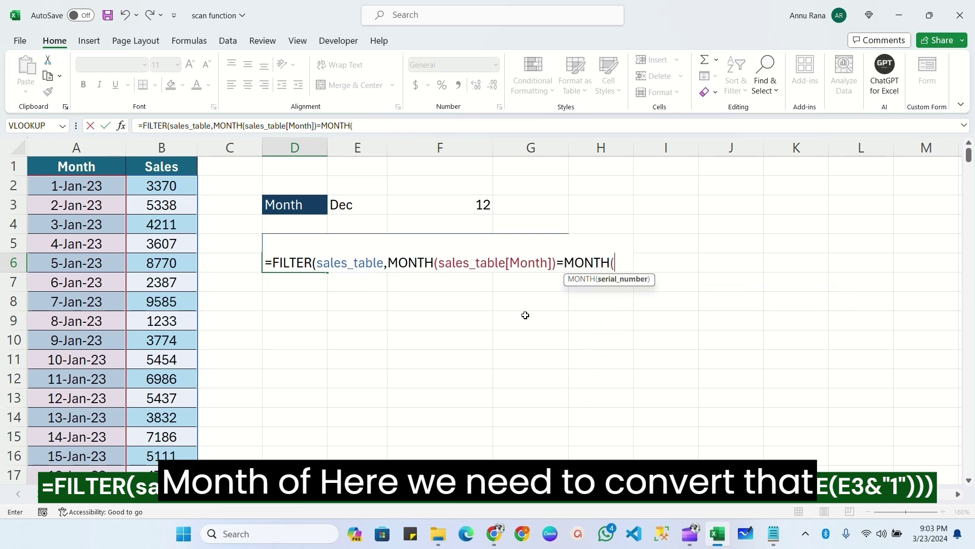
text(date)
key(Down)
key(Tab)
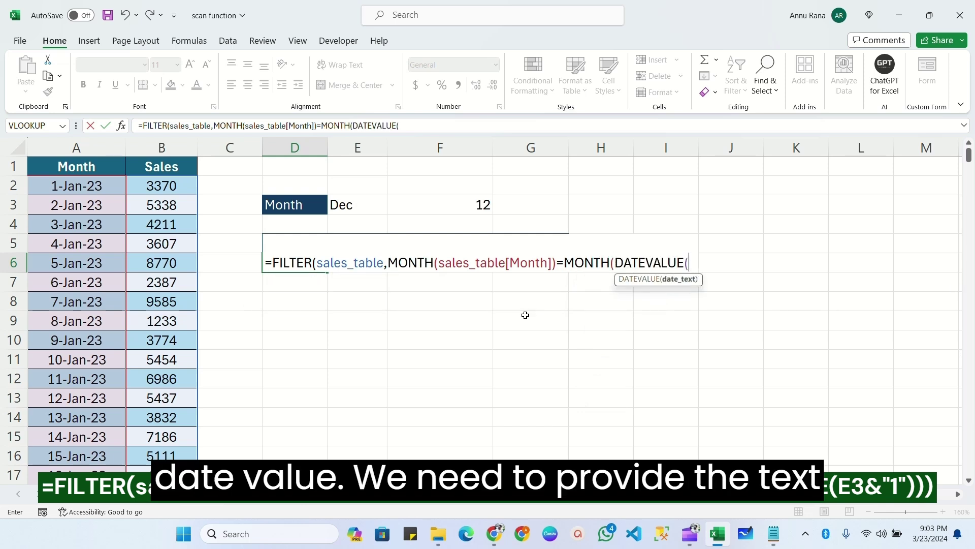
click(346, 202)
text(&"1"))
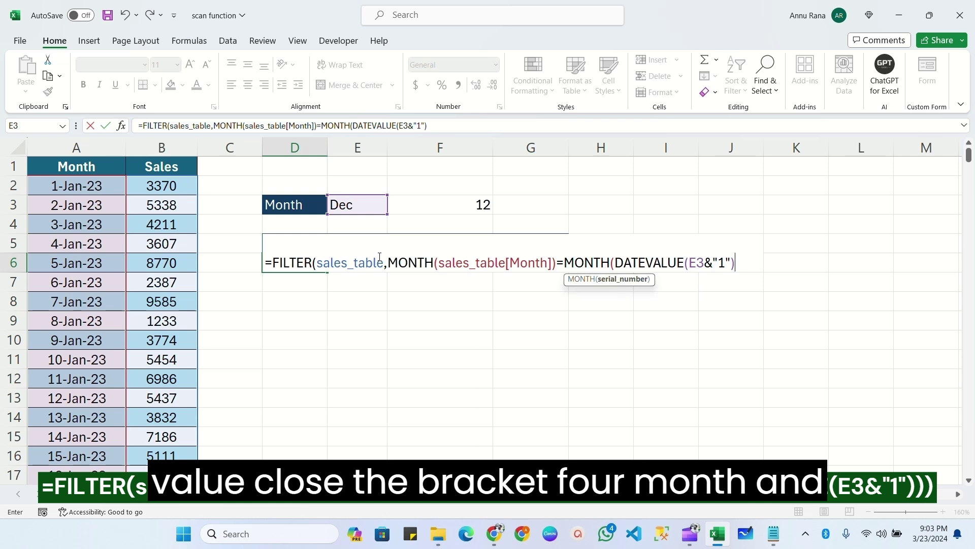
text())
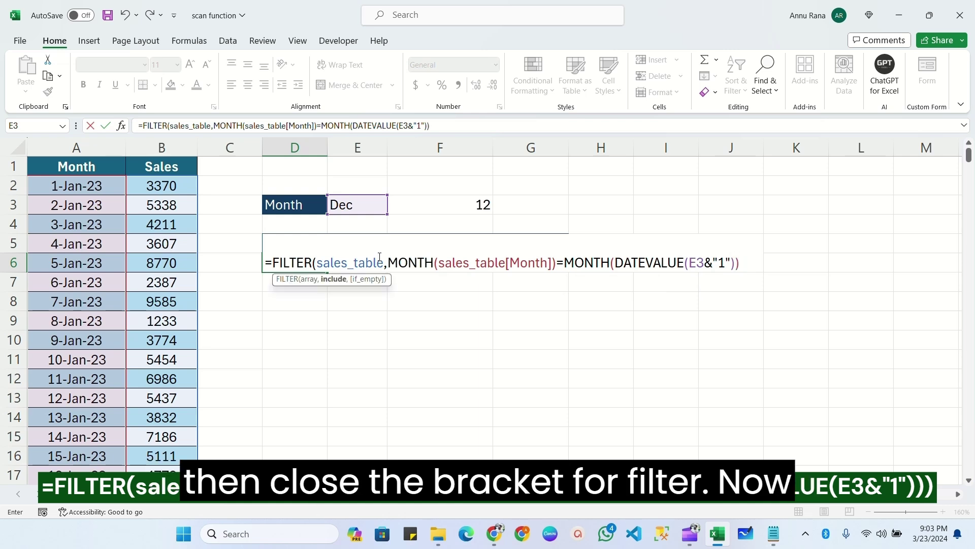
text())
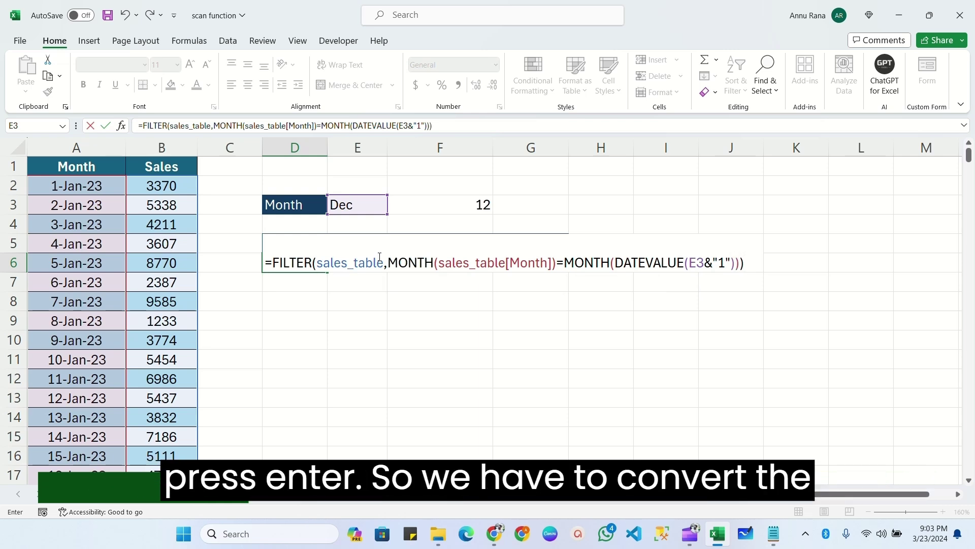
key(Return)
Format column D as dates using the 14-Mar-12 type.
click(303, 149)
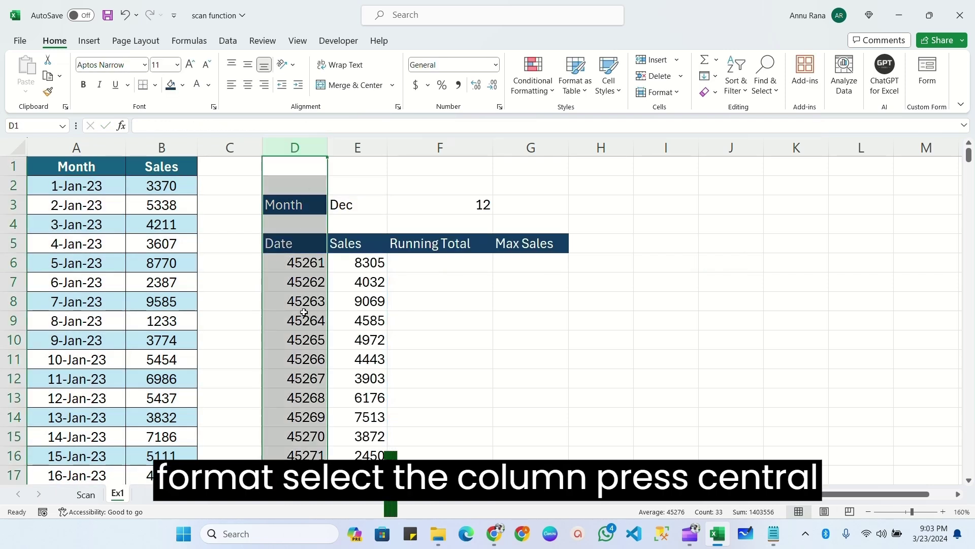
key(ctrl+1)
click(142, 161)
click(145, 169)
drag(436, 191, 435, 197)
click(226, 209)
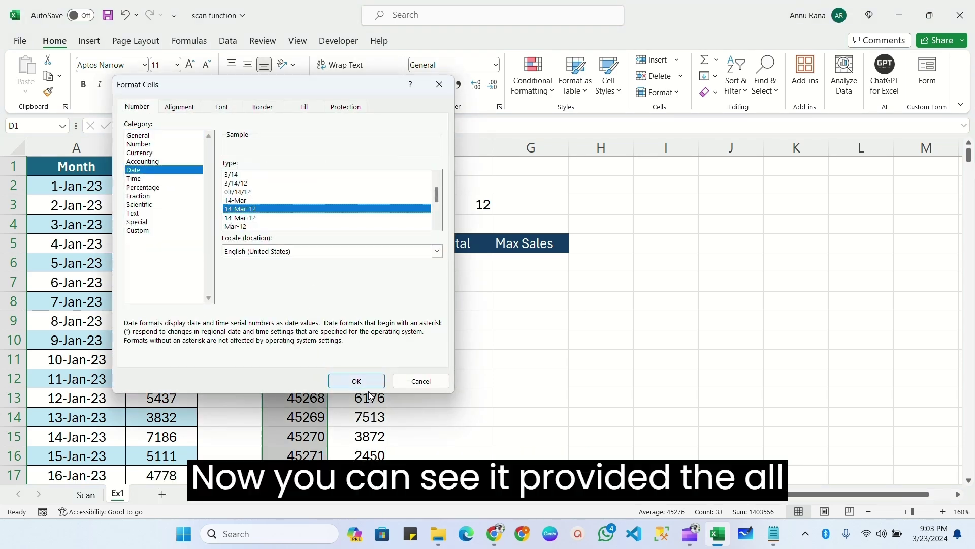
click(356, 381)
Test the filtered list by reviewing the December rows and changing the month in E3 to Jan.
click(355, 303)
scroll(355, 331, down, 9)
scroll(329, 367, up, 9)
click(353, 206)
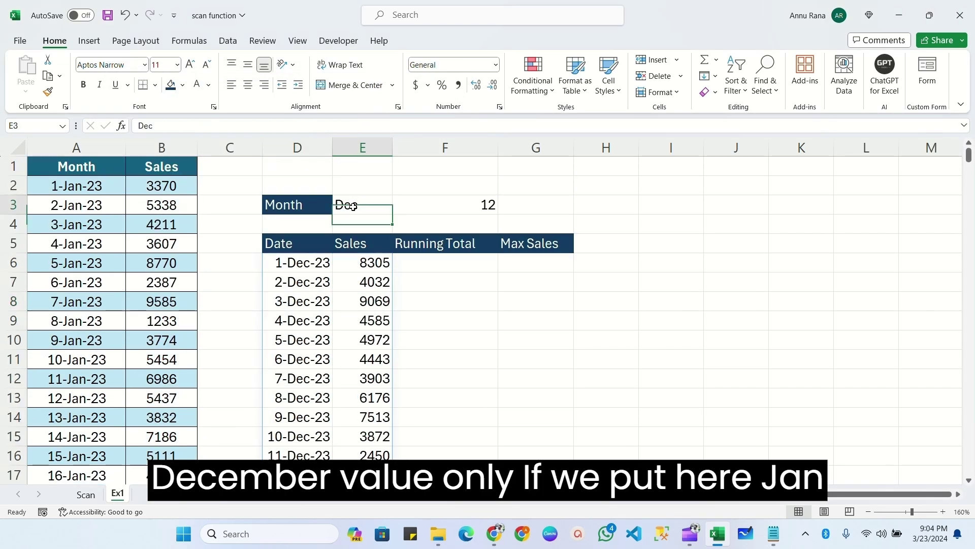
text(Jan)
key(Return)
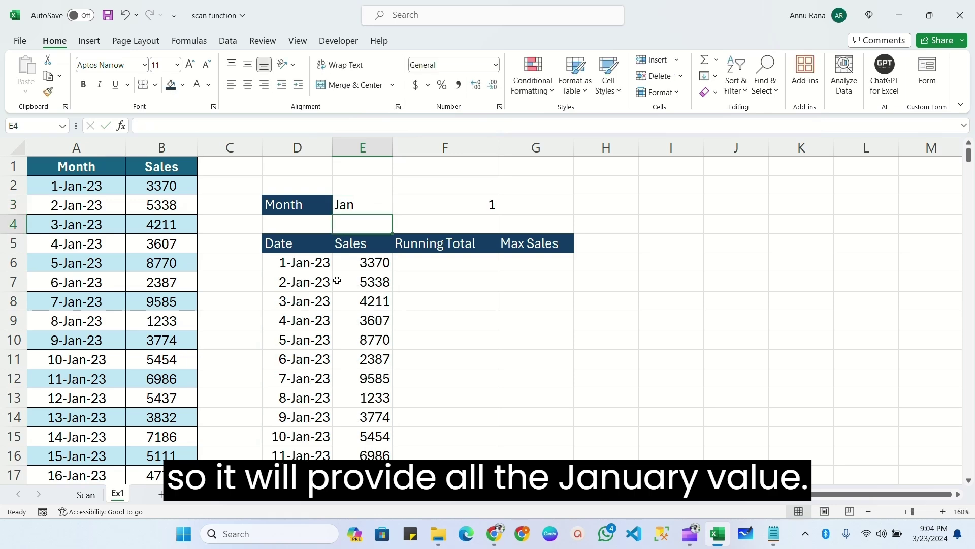
scroll(338, 280, down, 2)
scroll(329, 379, up, 2)
Start a SCAN formula in F6 under Running Total with an initial value of 0.
click(456, 261)
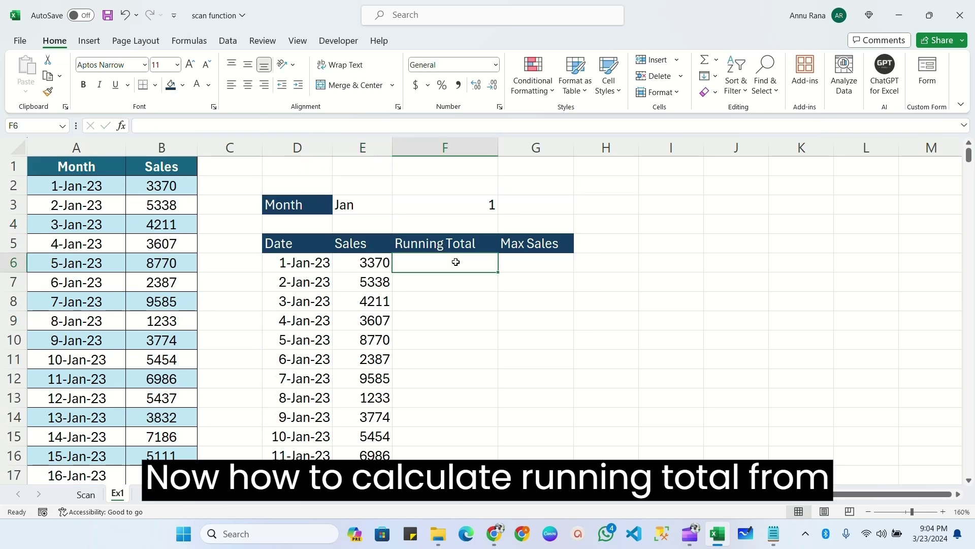
scroll(330, 328, down, 3)
scroll(330, 328, up, 3)
click(351, 204)
click(439, 268)
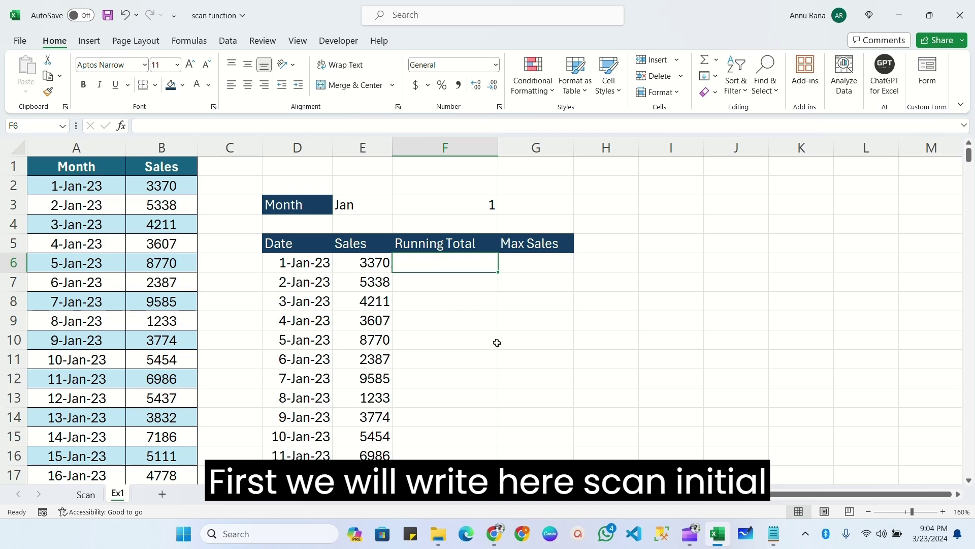
text(=sca)
key(Tab)
text(0,)
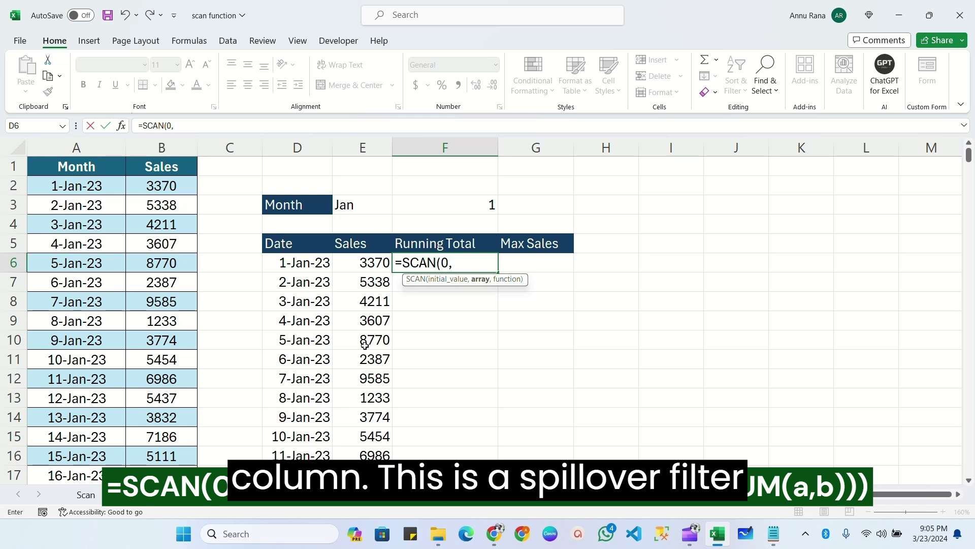
Set the SCAN array to the second column of the filtered spill range with CHOOSECOLS(D6#,2).
click(298, 263)
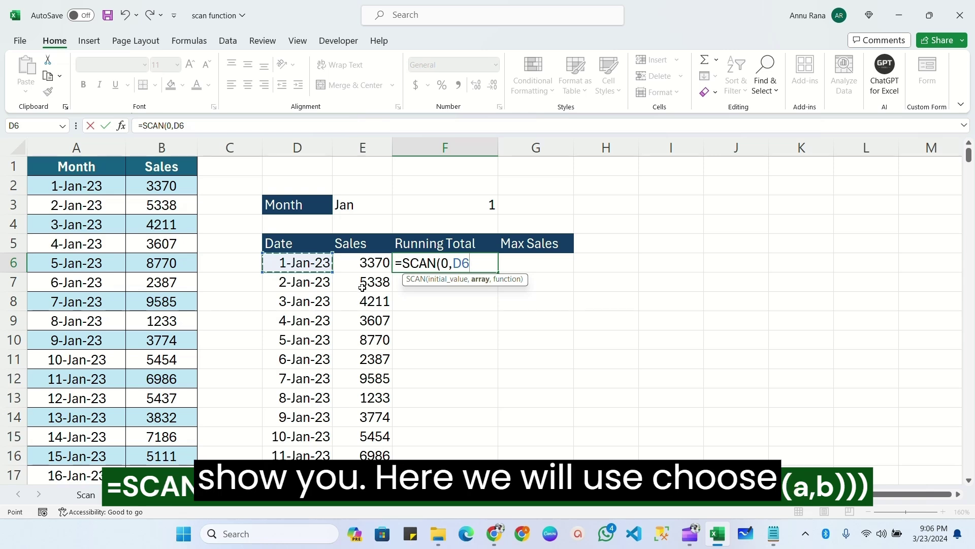
key(BackSpace)
key(BackSpace)
text(cho)
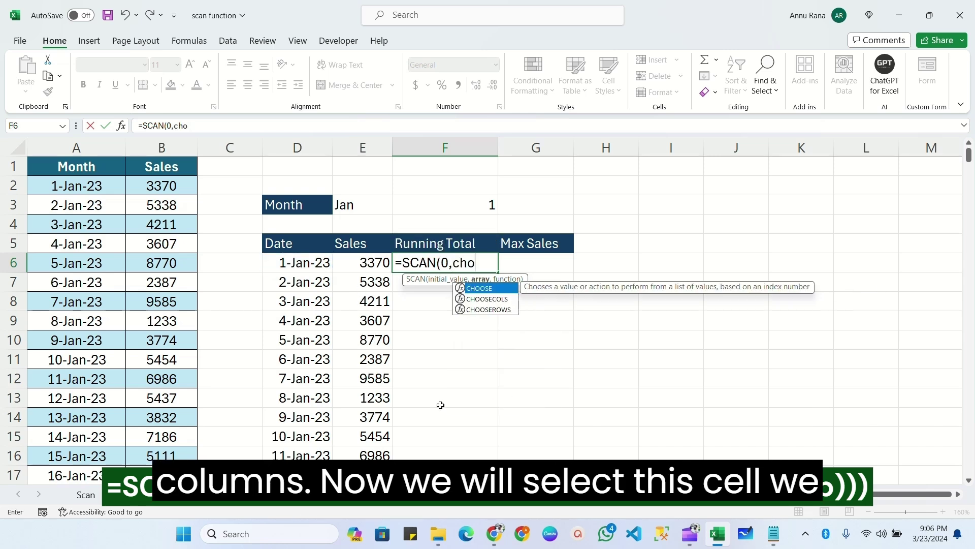
key(Down)
key(Tab)
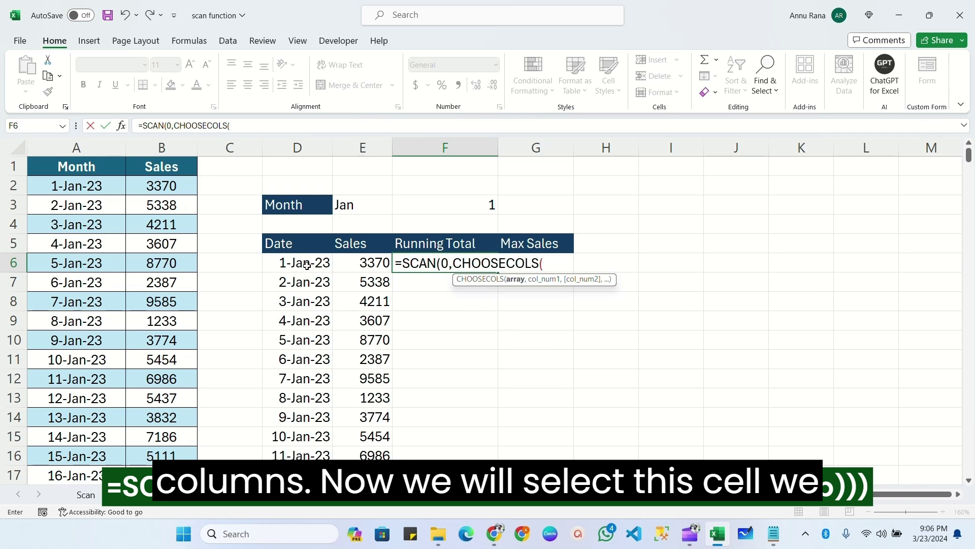
key(Left)
key(Left)
text(#)
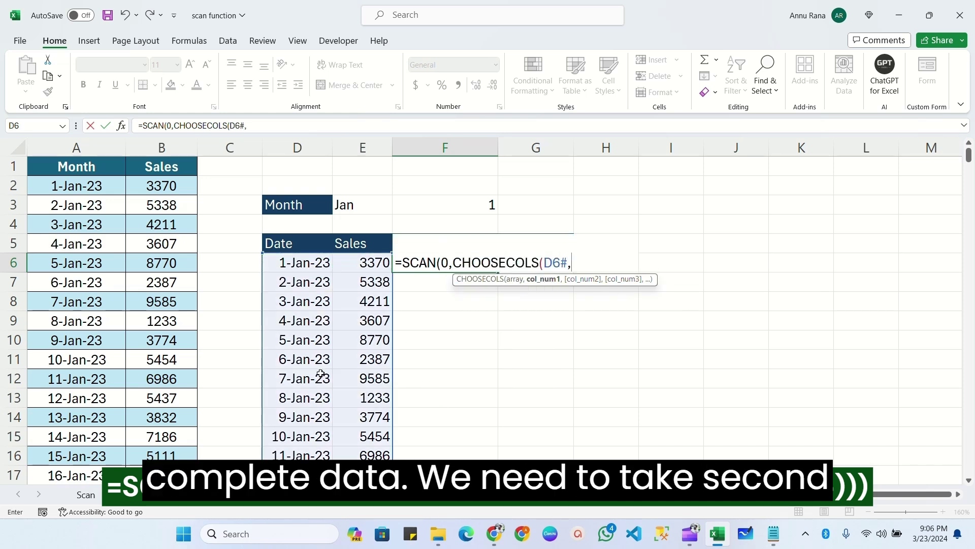
text(,)
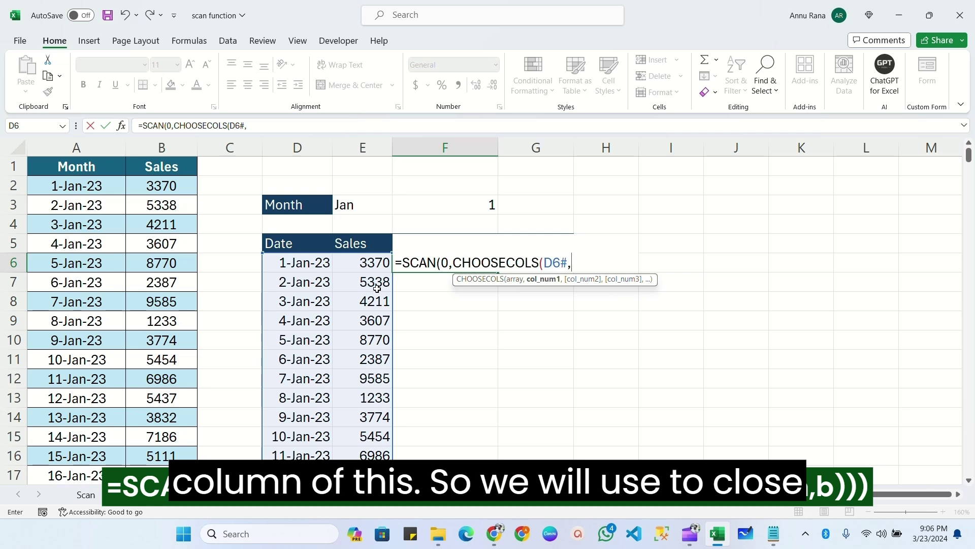
text(2))
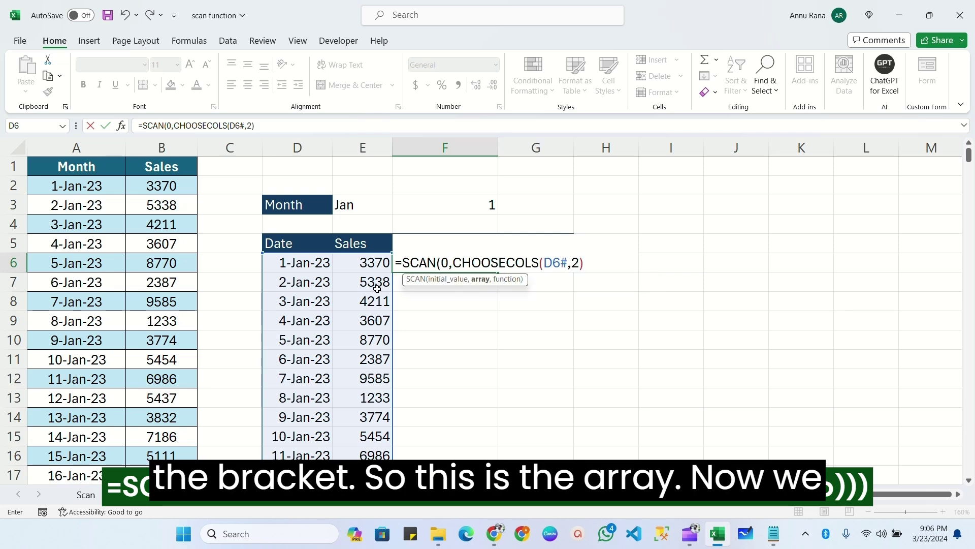
Complete the running total formula with LAMBDA(a,b,SUM(a,b)) as the SCAN function and enter it.
text(,)
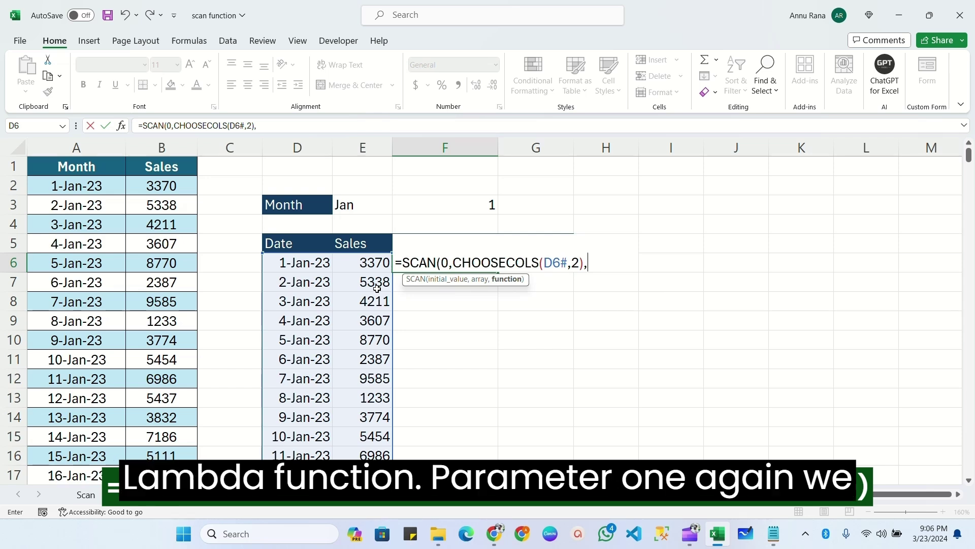
text(LAMBDA()
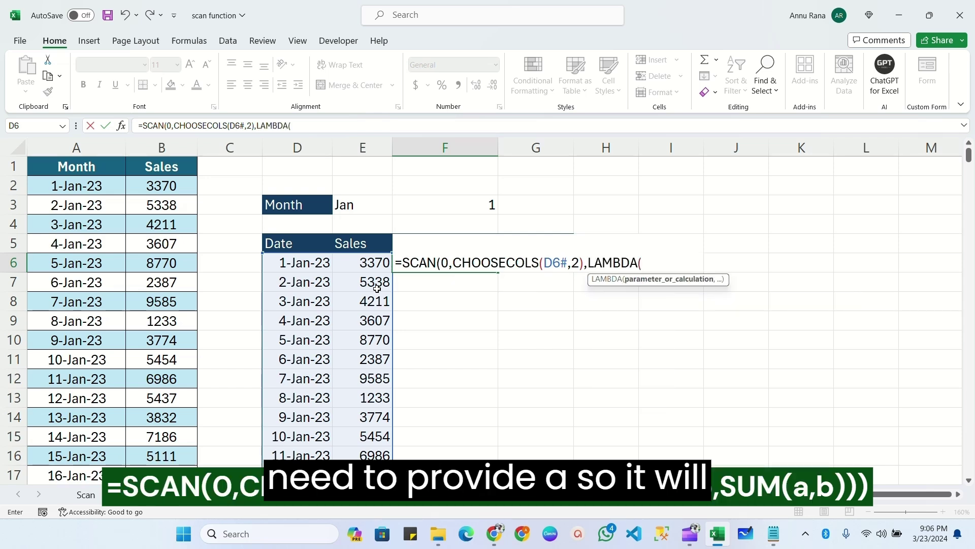
text(a)
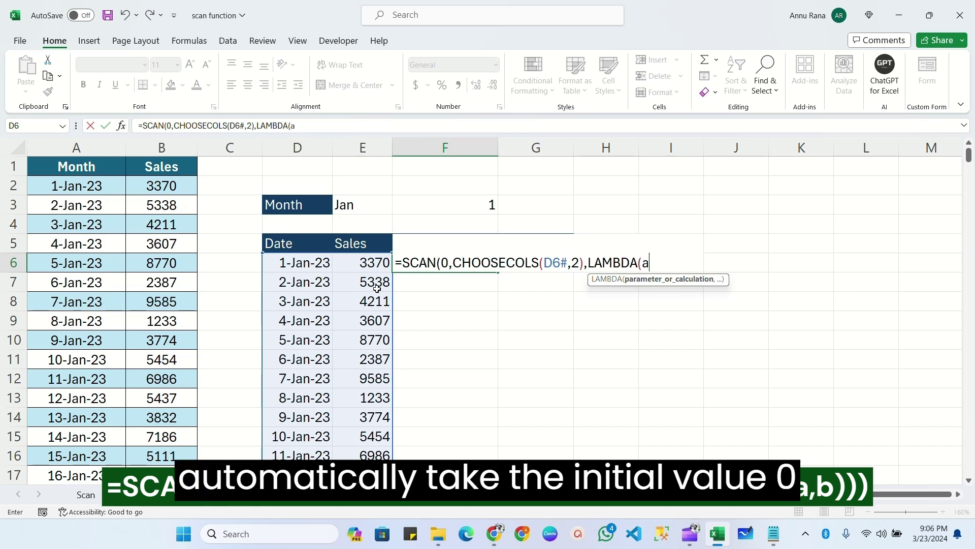
text(,)
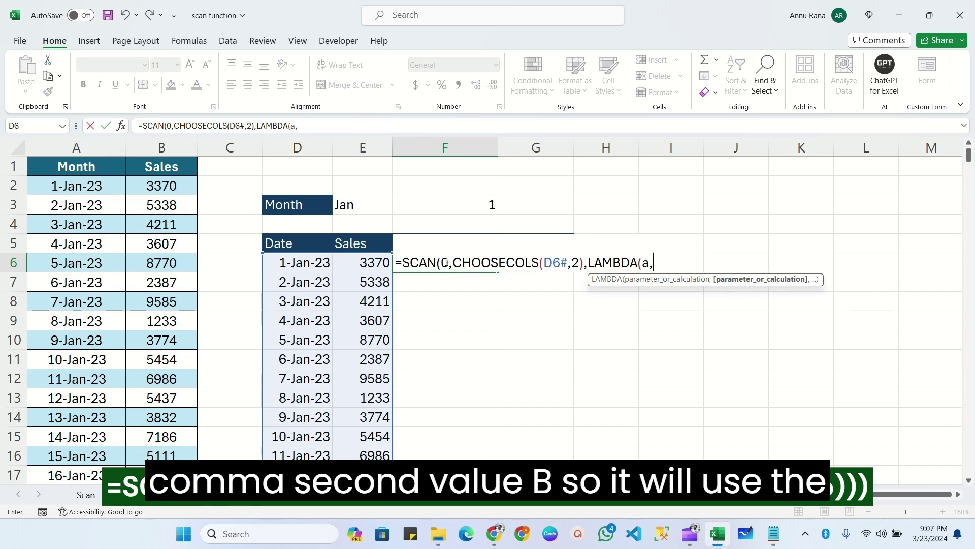
text(b)
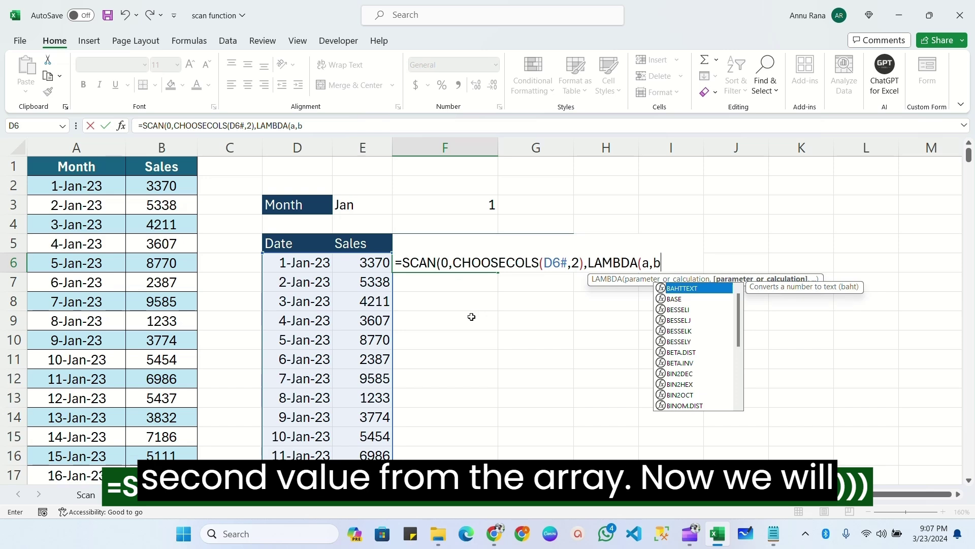
text(,sum)
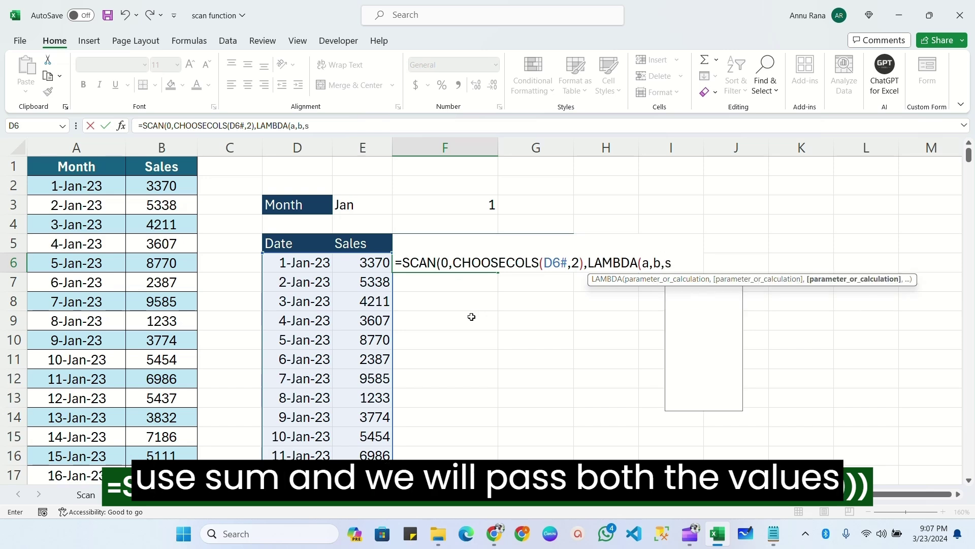
key(Tab)
text(a,b)
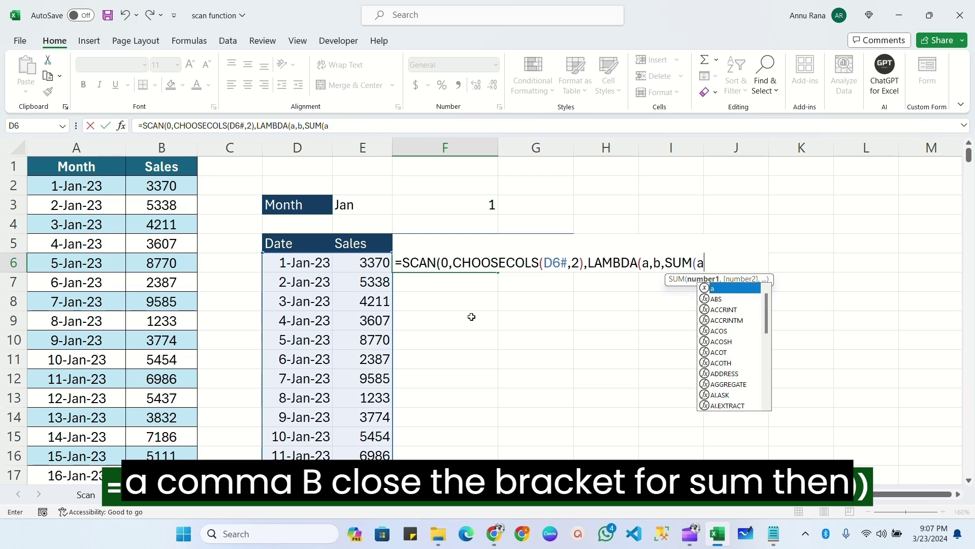
text()))
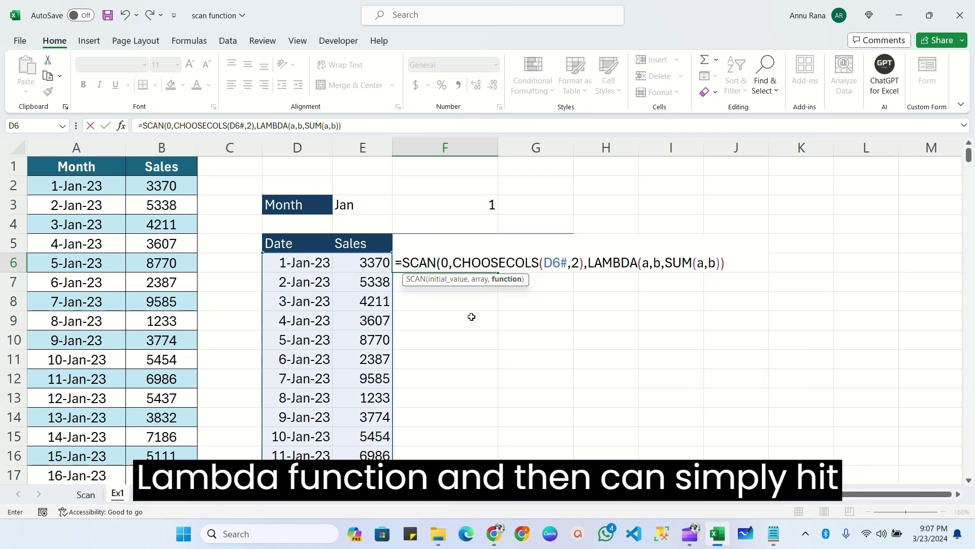
text())
key(Return)
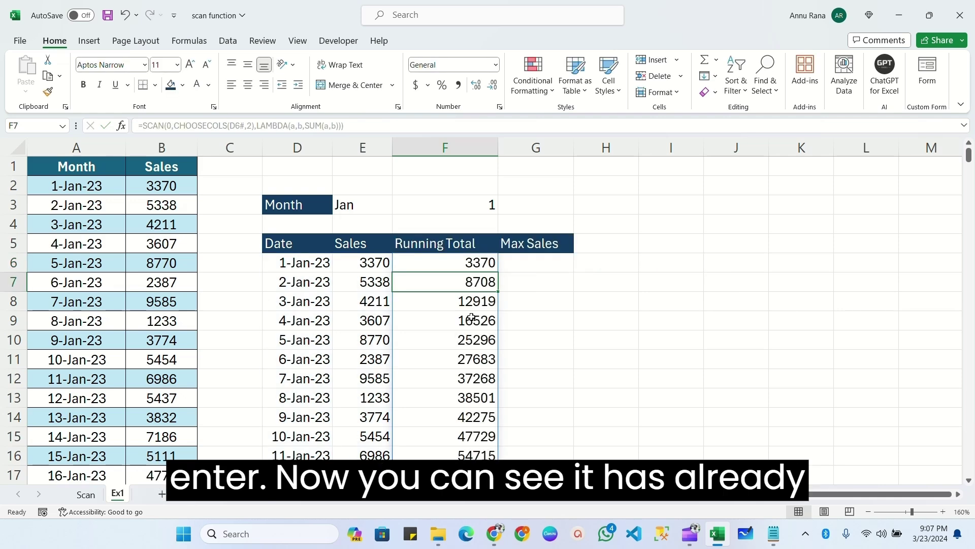
Test the running total by checking January's last row, then changing the month in E3 to Feb and checking February's last row.
scroll(472, 318, down, 9)
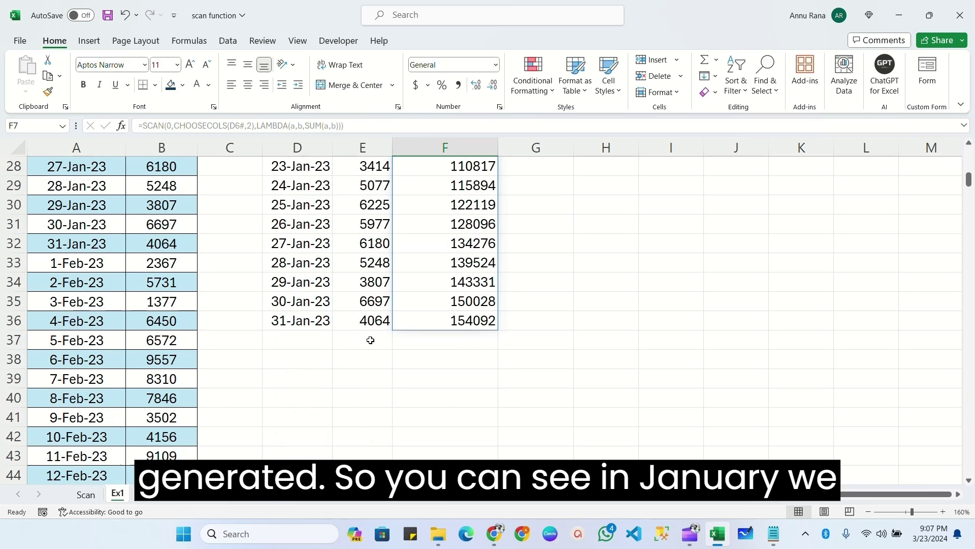
click(282, 322)
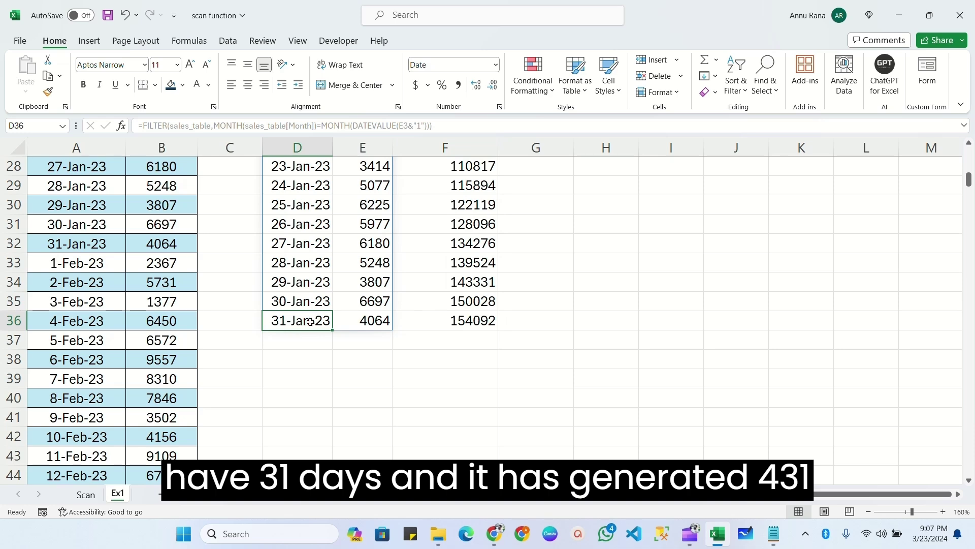
click(465, 326)
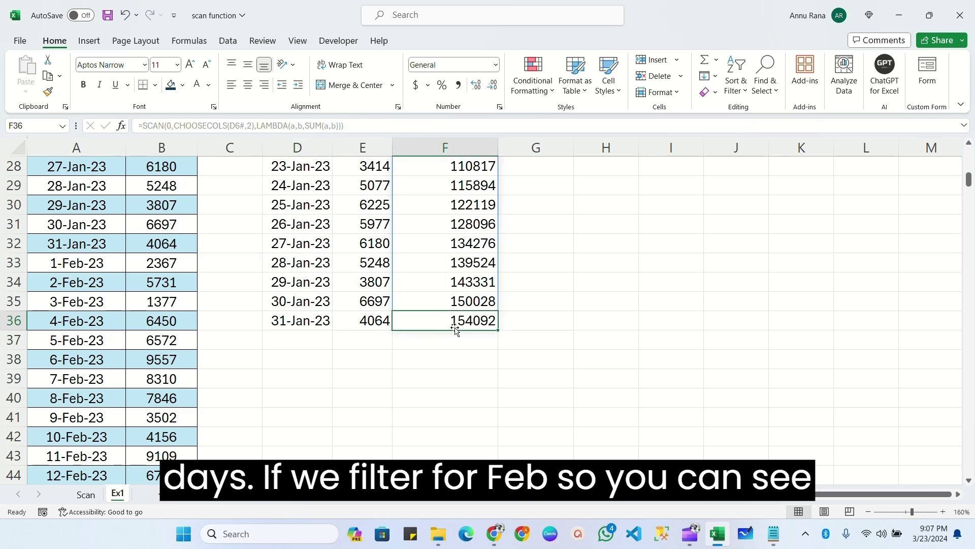
scroll(398, 354, up, 4)
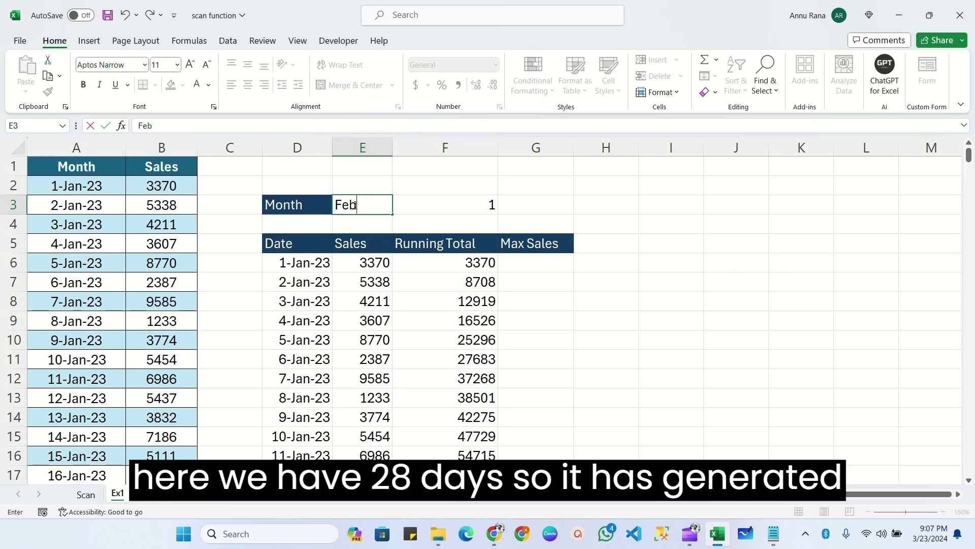
key(Return)
scroll(348, 279, down, 6)
click(286, 437)
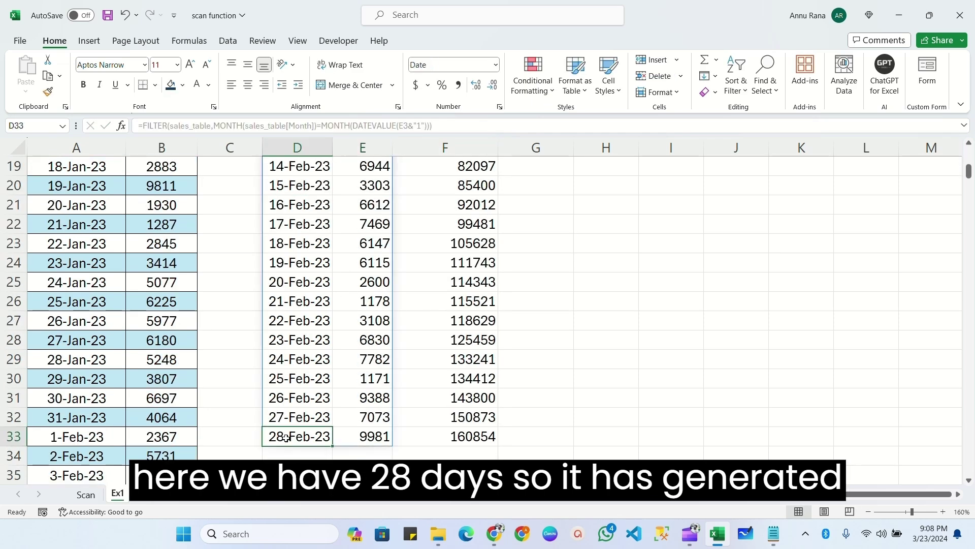
click(431, 438)
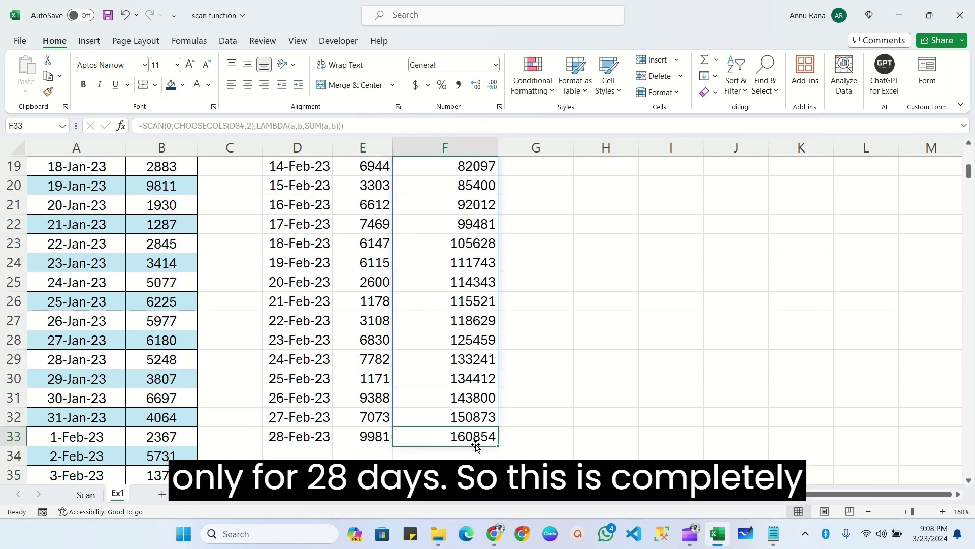
scroll(473, 386, up, 6)
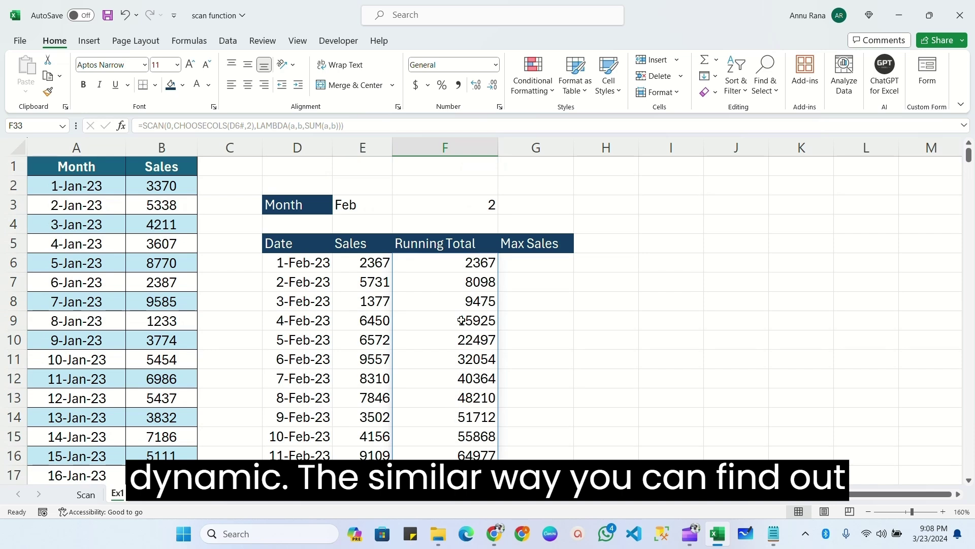
Start a SCAN formula in G6 under Max Sales with initial value 0 and CHOOSECOLS(D6#,2) as the array.
click(514, 263)
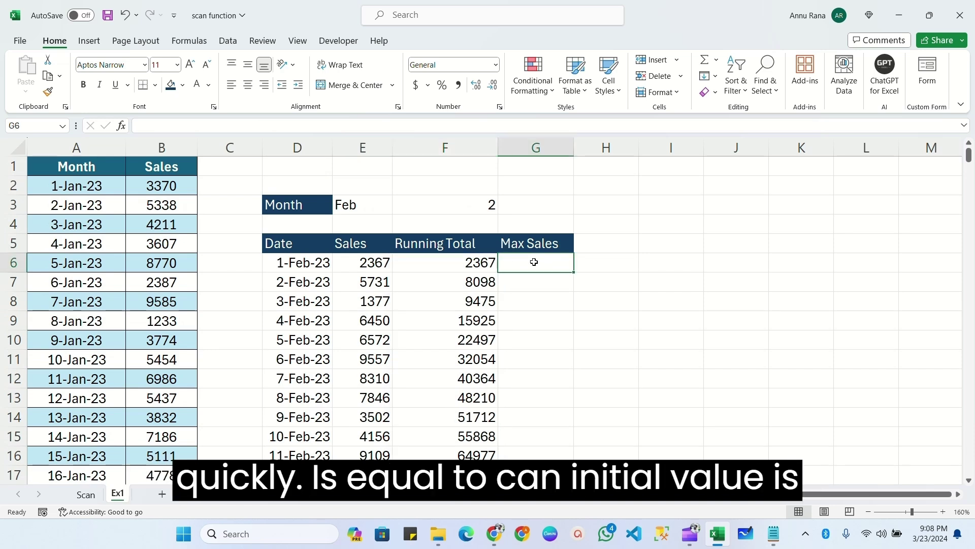
text(=)
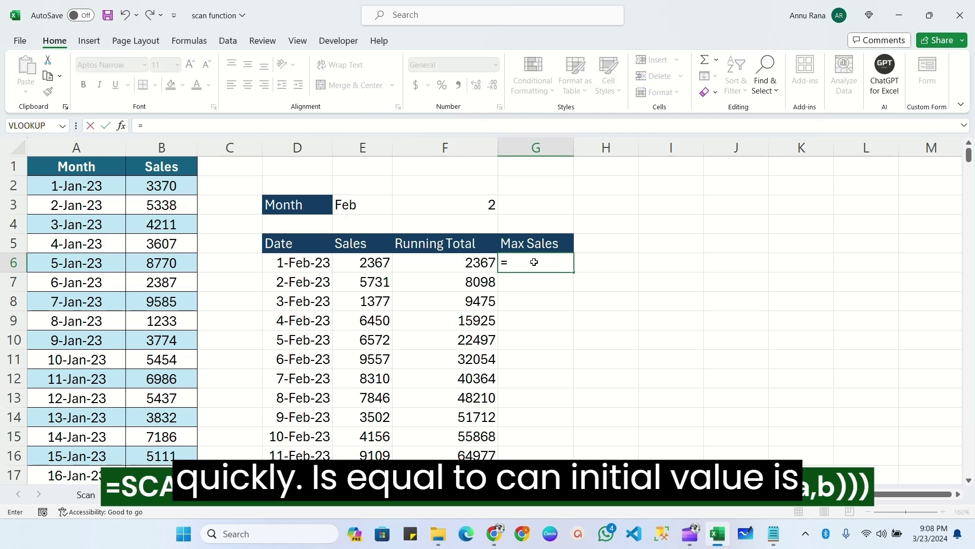
text(SCAN(0,ch)
key(Tab)
click(300, 263)
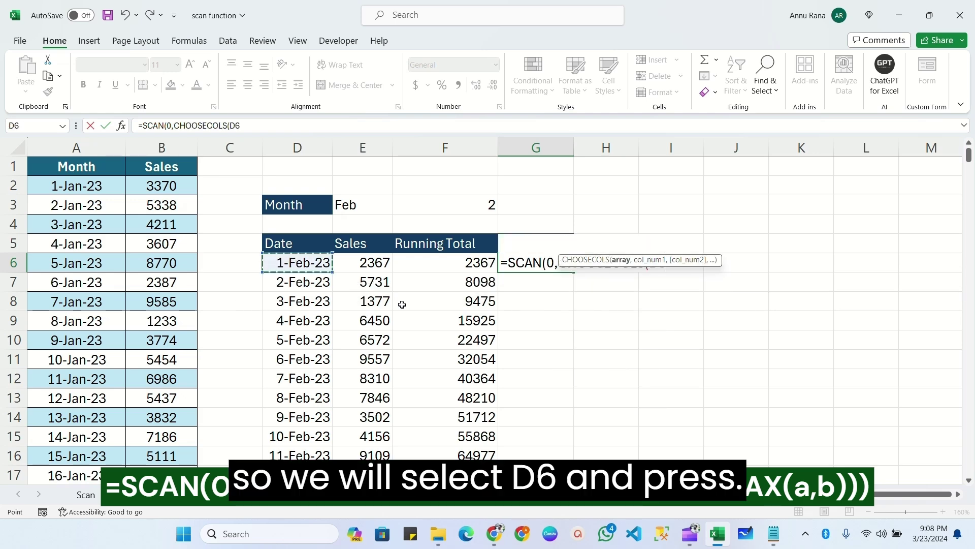
text(#,)
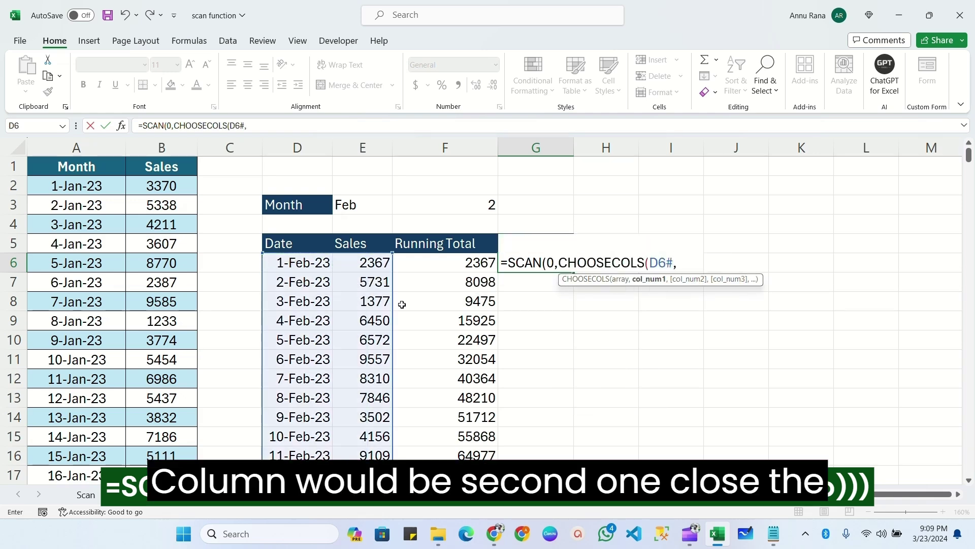
text(2),la)
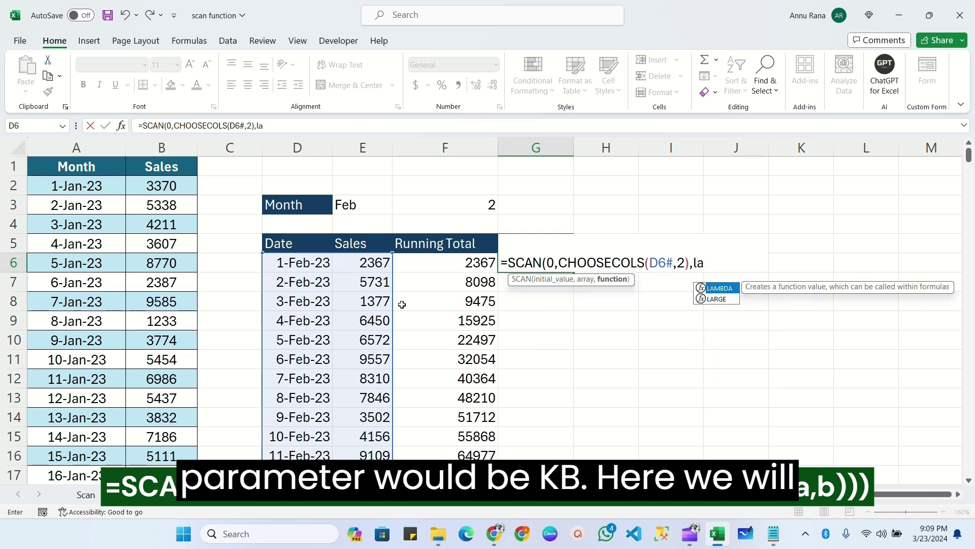
Complete the max sales formula with LAMBDA(a,b,MAX(a,b)), enter it, and check the spilled values.
key(Tab)
text(a,)
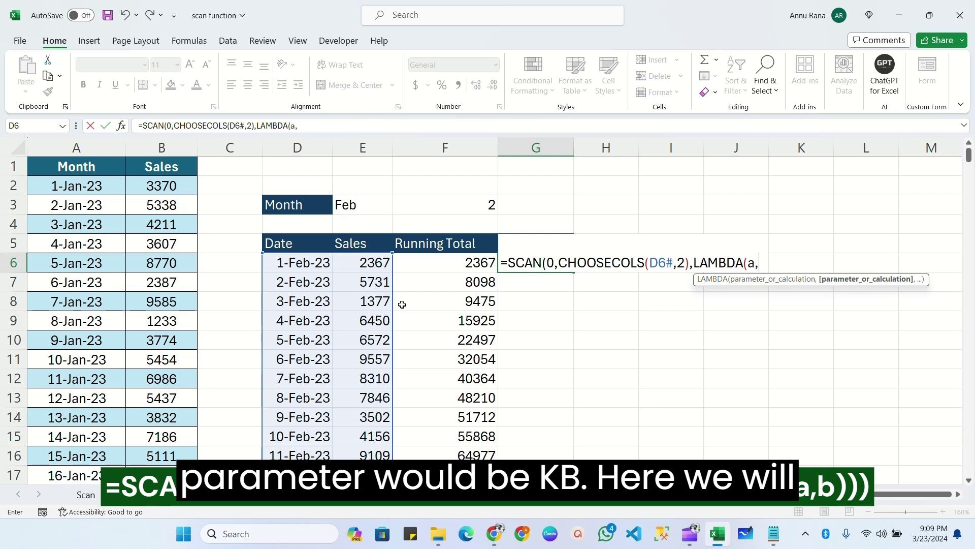
text(b,max)
key(Tab)
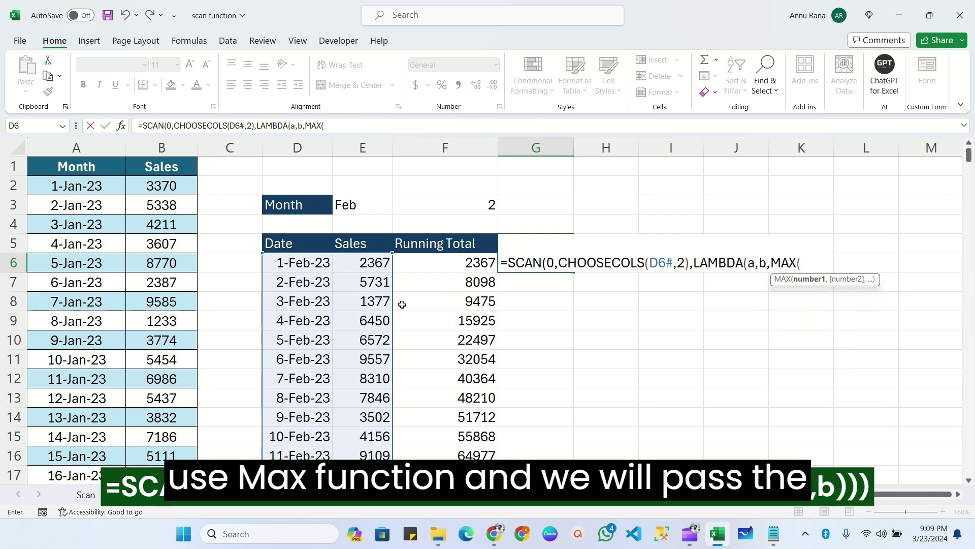
text(a,b)
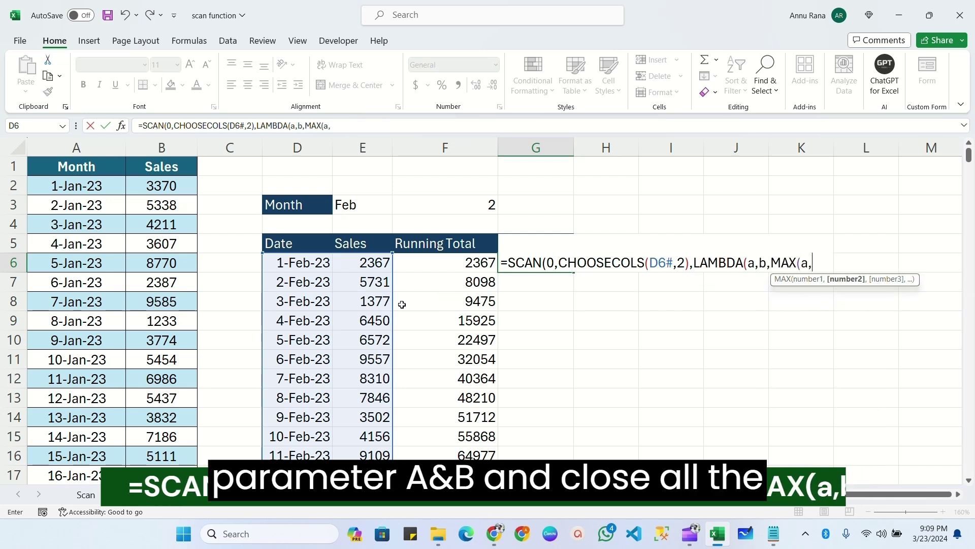
text())))
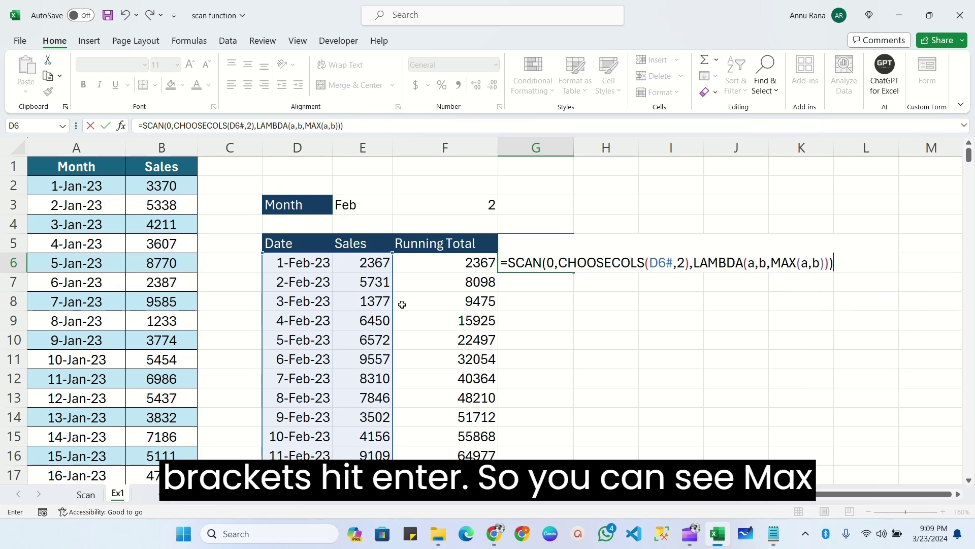
key(Return)
scroll(556, 296, down, 5)
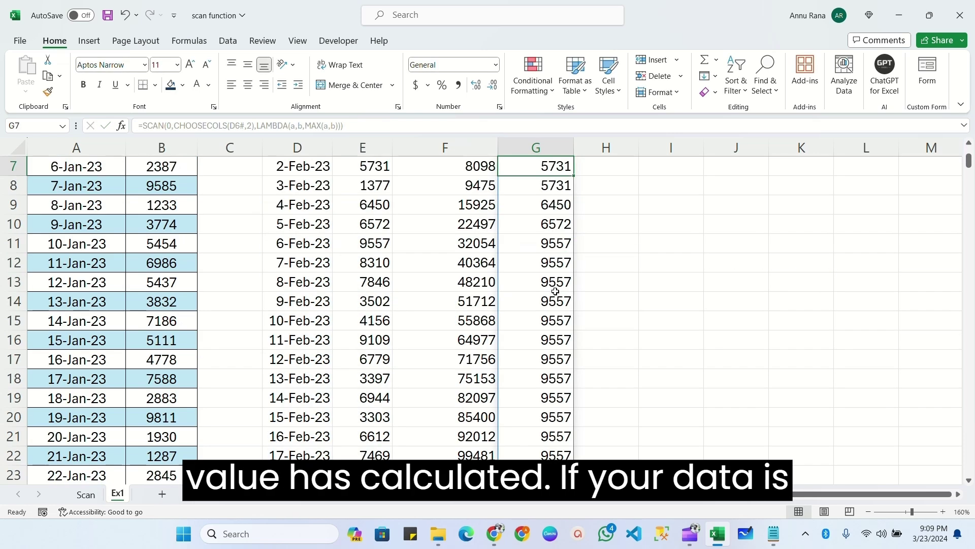
scroll(196, 245, up, 5)
Change the month in E3 to Jan.
click(168, 300)
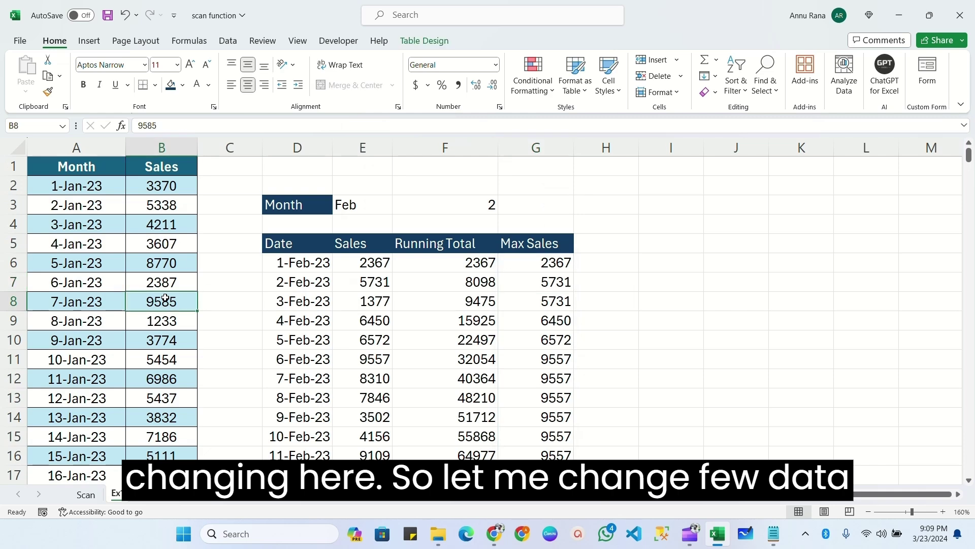
scroll(168, 296, down, 7)
scroll(168, 296, up, 7)
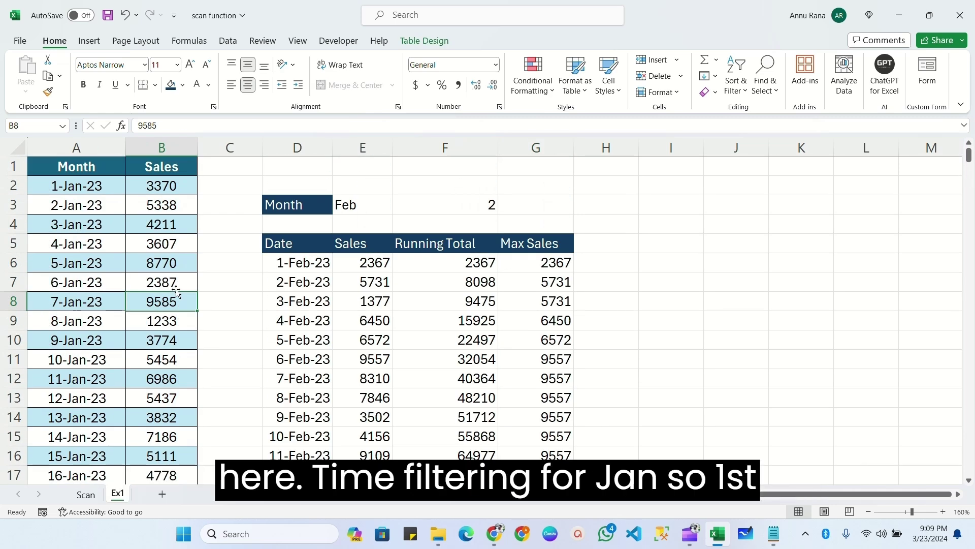
click(362, 205)
key(BackSpace)
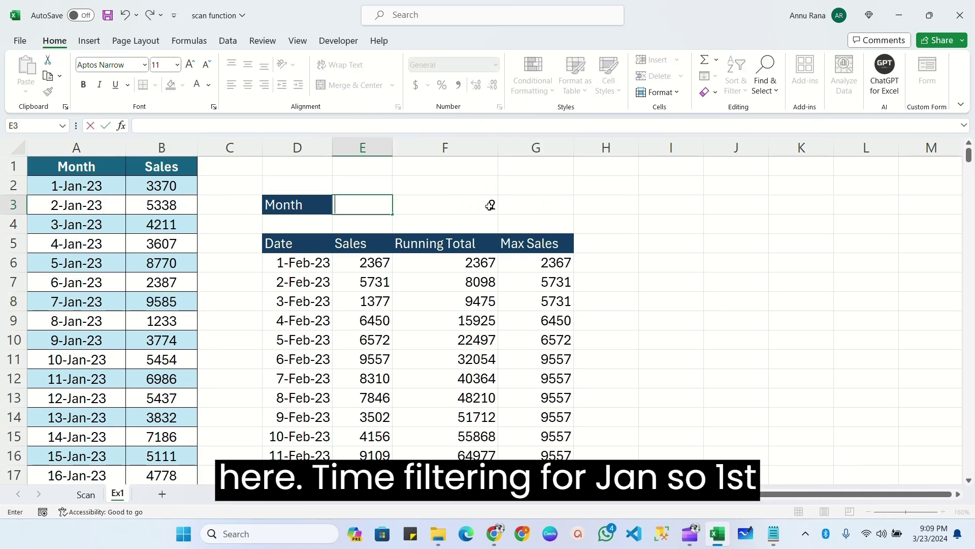
text(Jan)
key(Return)
Set the 1-Jan-23 sales value in the source table to 9500 and check the running total.
click(173, 186)
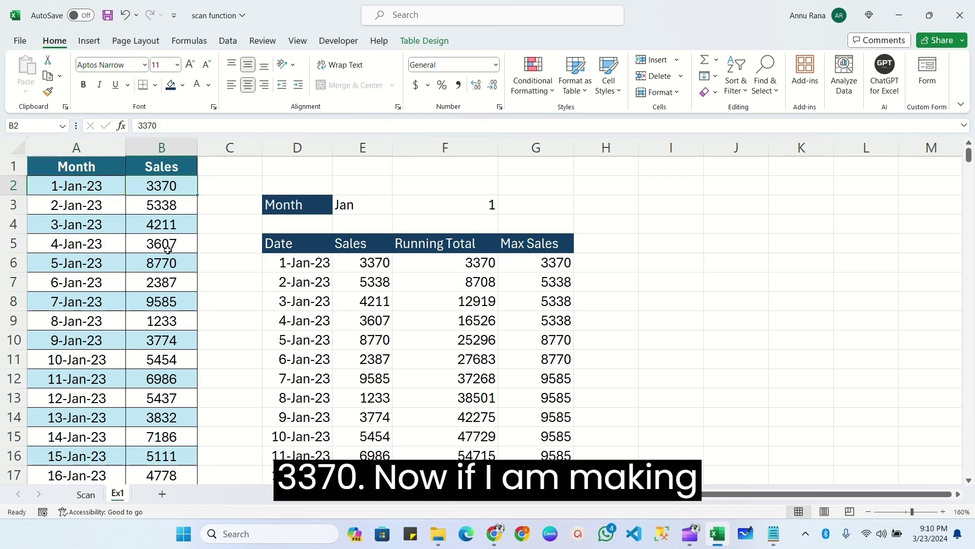
text(9)
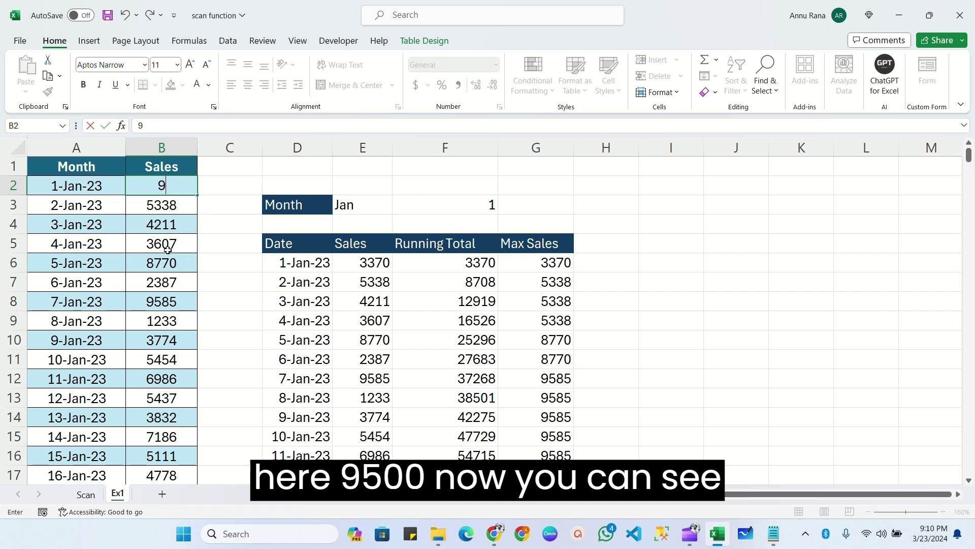
text(500)
key(Return)
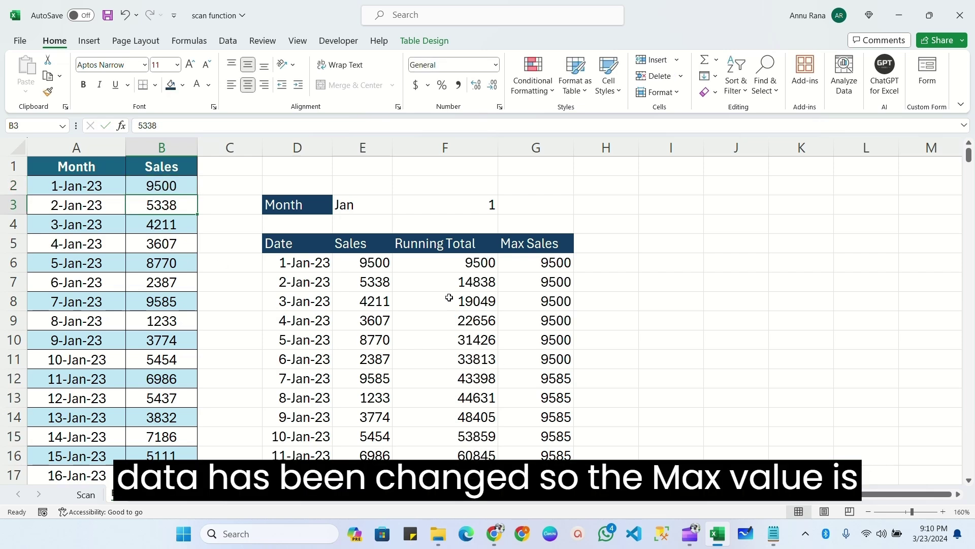
click(476, 263)
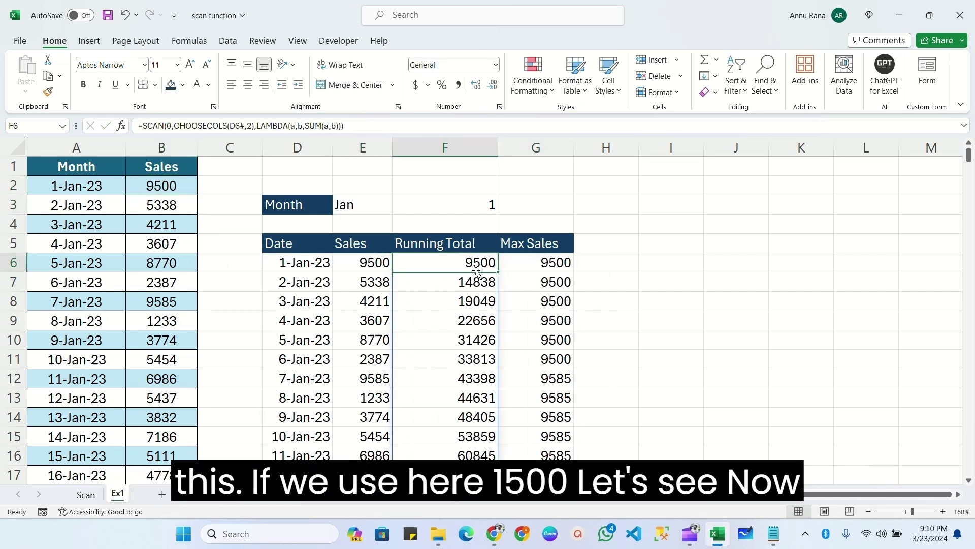
Set the 3-Jan-23 sales value in the source table to 15000 and check the Max Sales column.
click(183, 226)
text(15000)
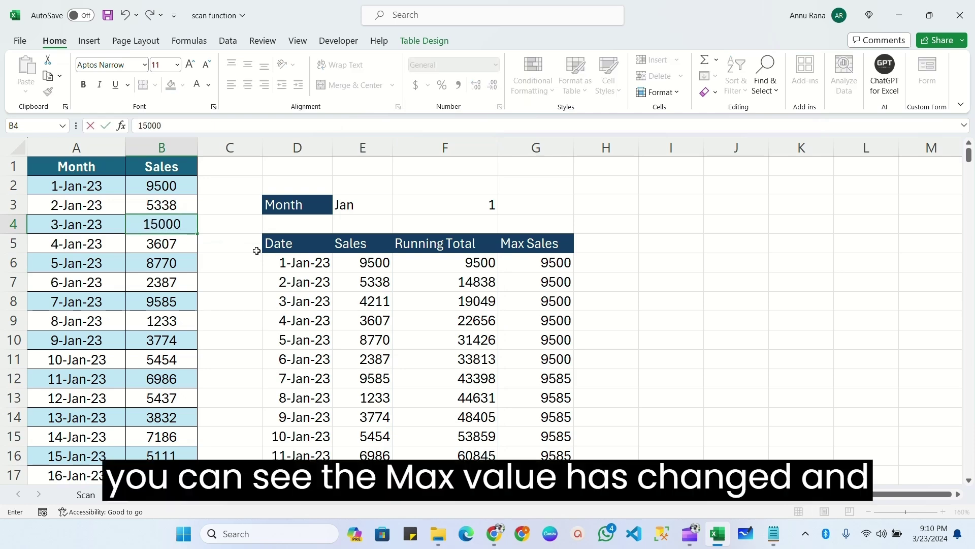
key(Return)
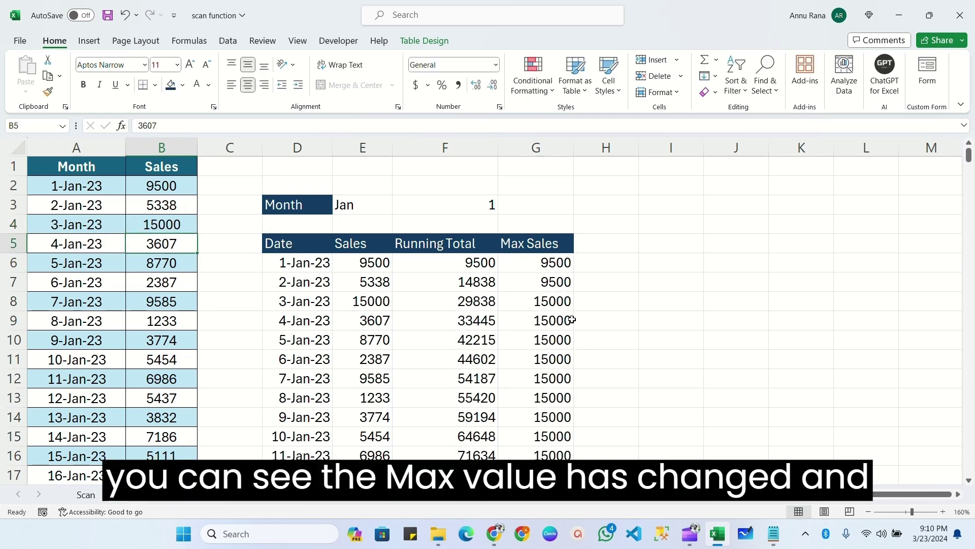
click(559, 304)
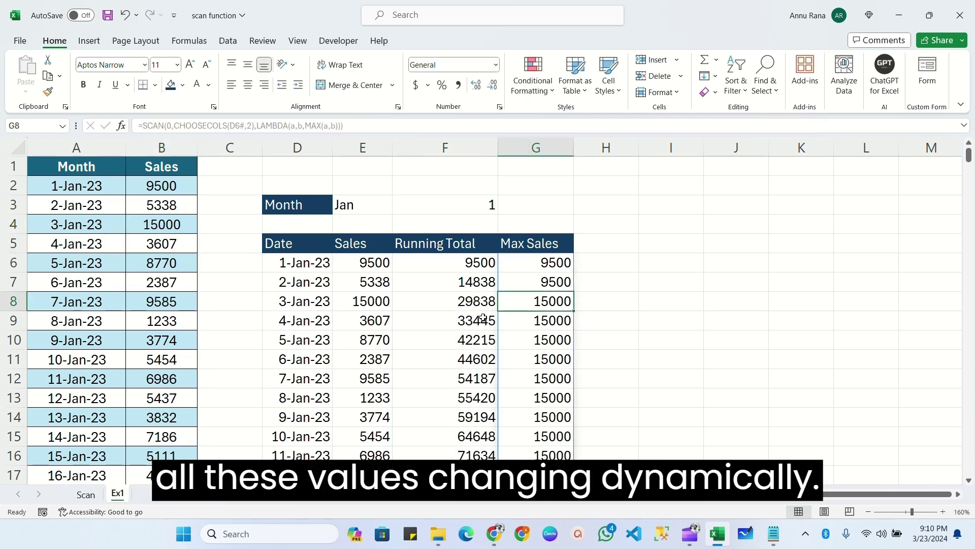
Delete the helper month-number formula from F3.
scroll(463, 366, down, 1)
scroll(455, 305, up, 1)
click(468, 208)
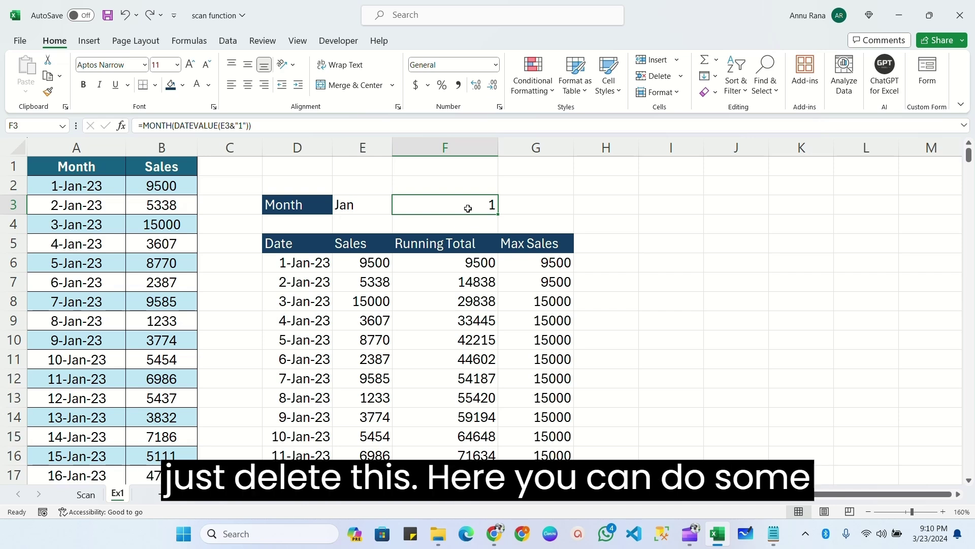
key(Delete)
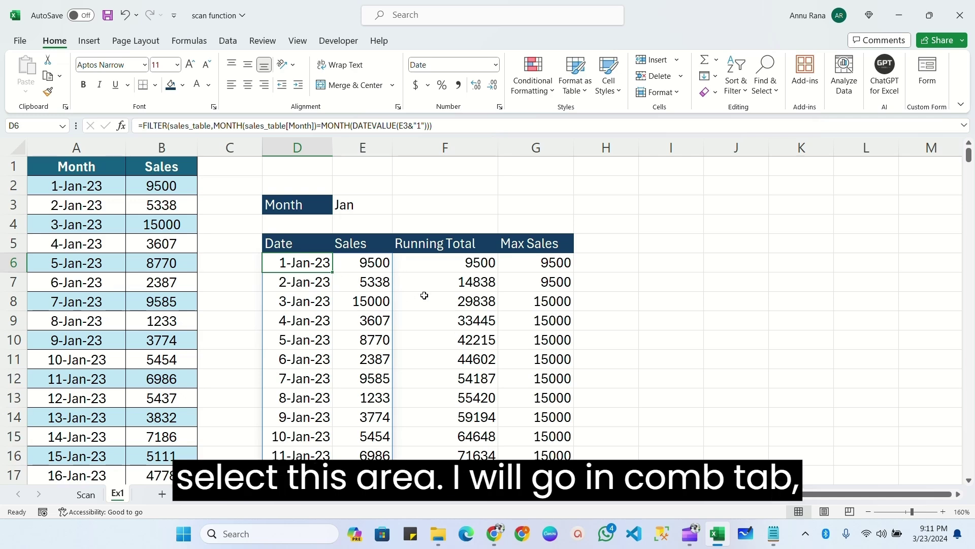
Create a conditional formatting rule for the results from D6 through column G that formats only cells with No Blanks.
scroll(432, 300, down, 5)
key(ctrl+shift+Right)
key(ctrl+shift+Down)
scroll(385, 359, up, 9)
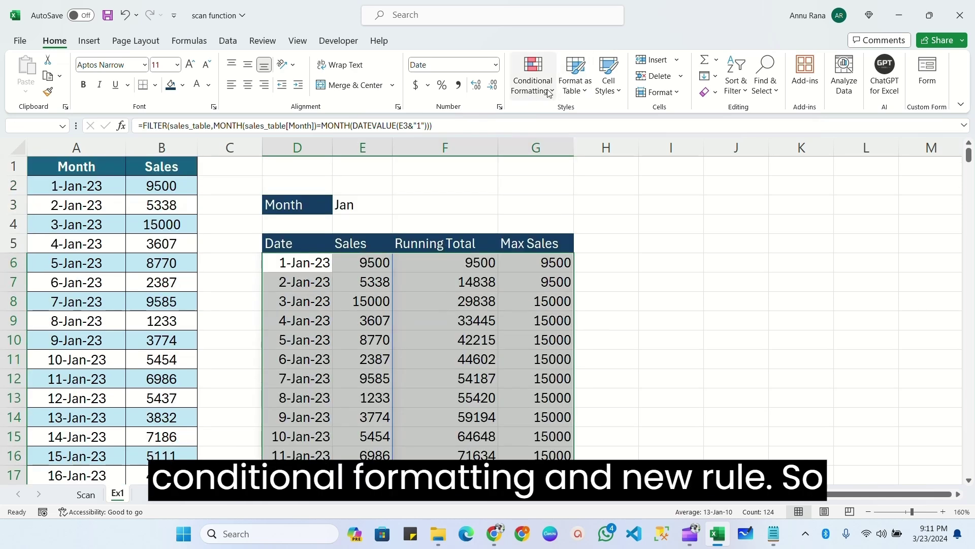
click(545, 90)
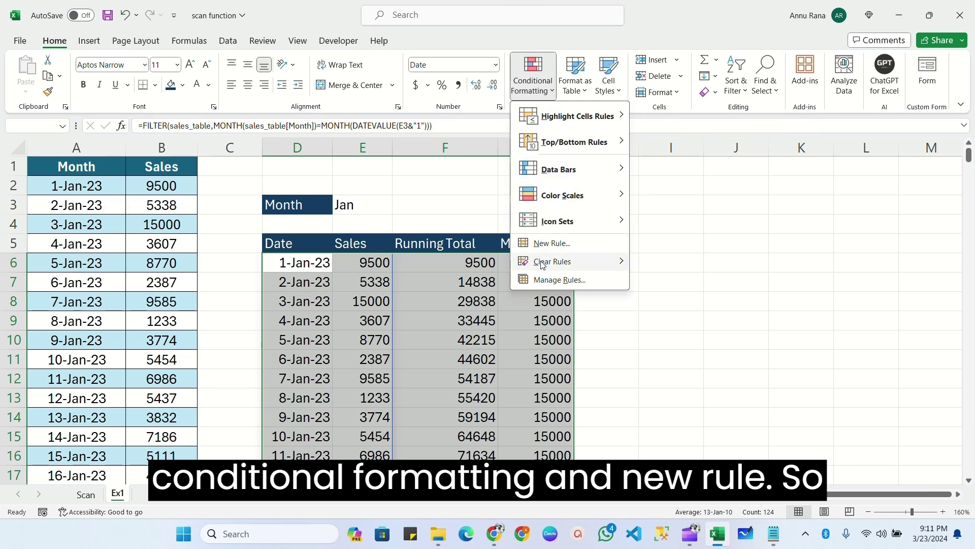
click(550, 243)
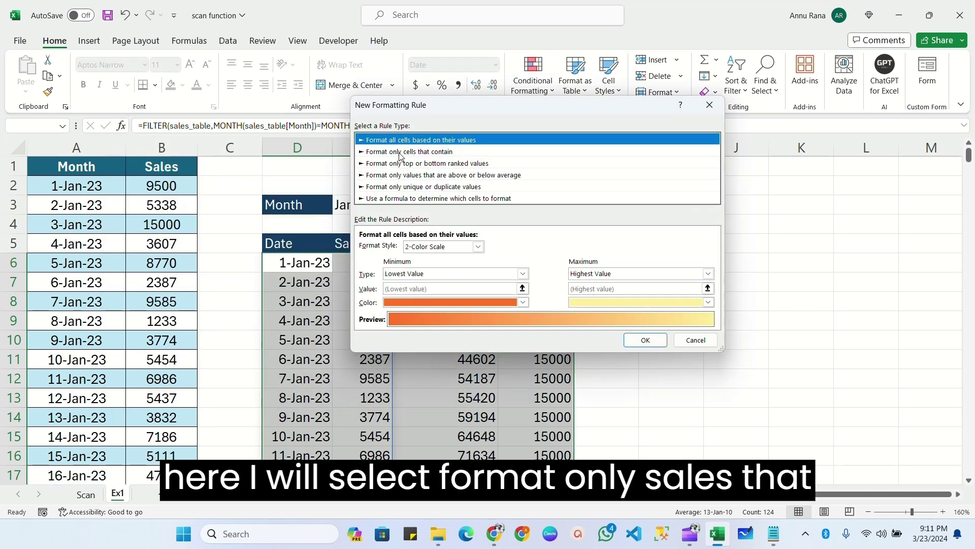
click(402, 151)
click(406, 247)
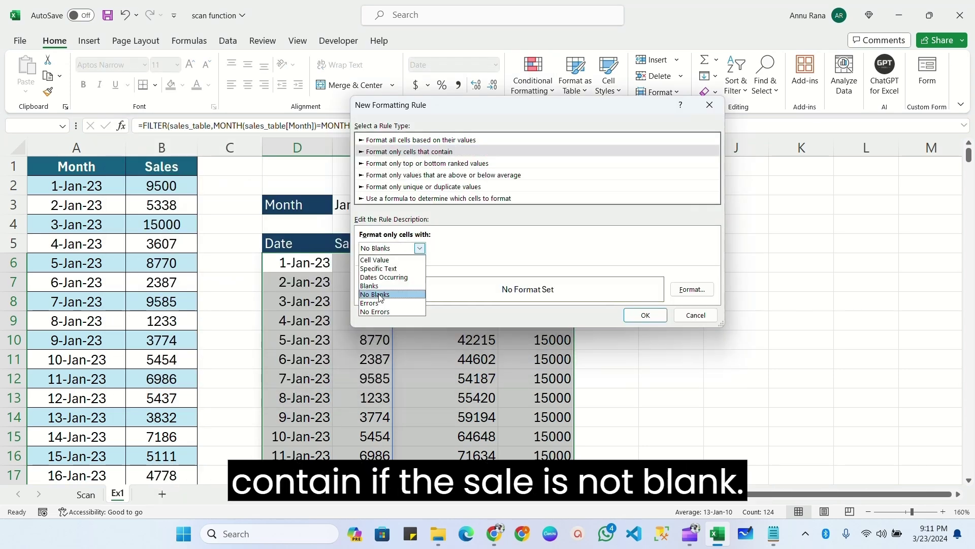
click(380, 295)
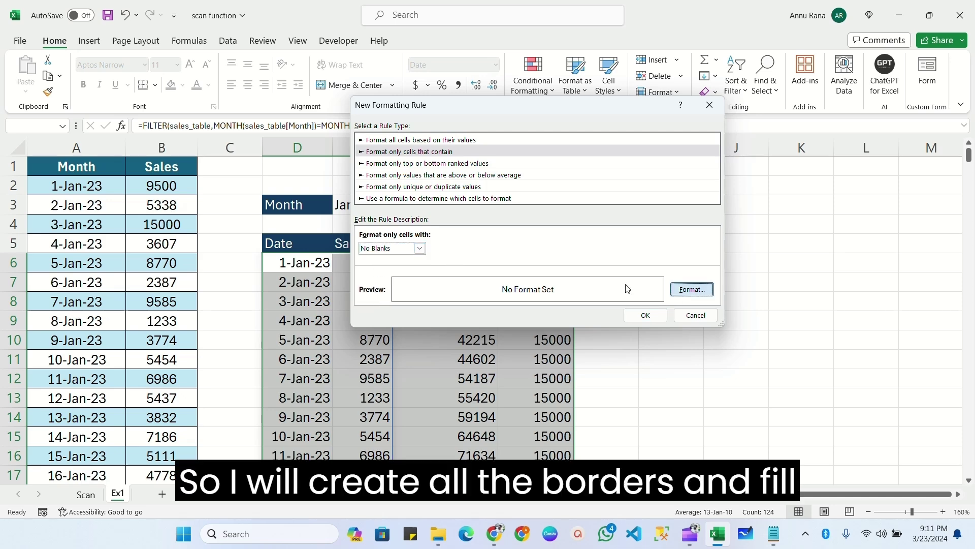
Add borders and a light orange fill to the rule's format.
click(693, 290)
click(219, 95)
click(306, 135)
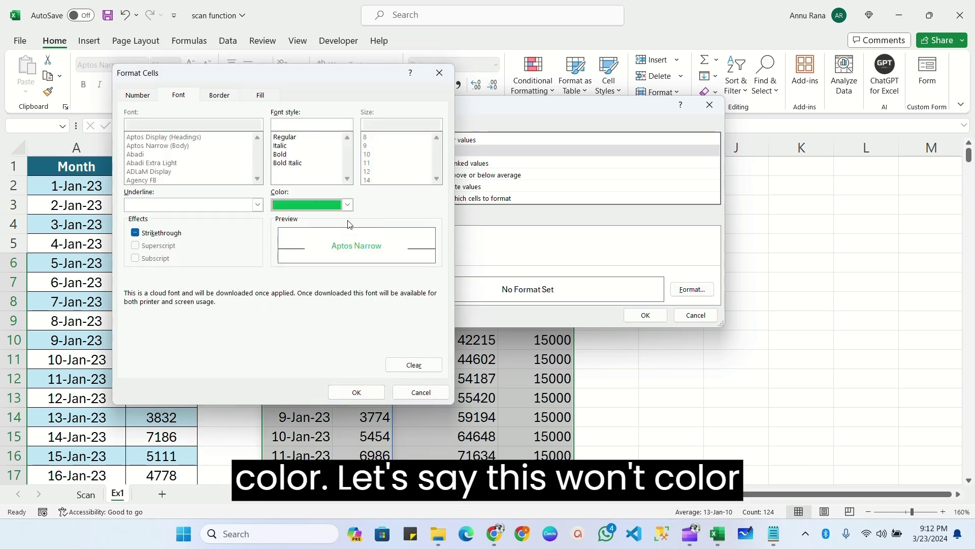
click(260, 95)
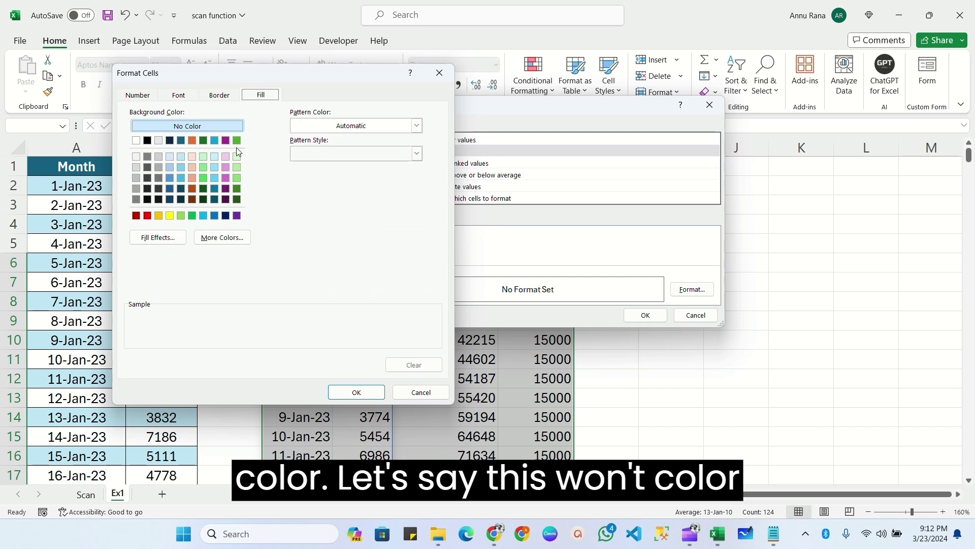
click(192, 157)
click(219, 95)
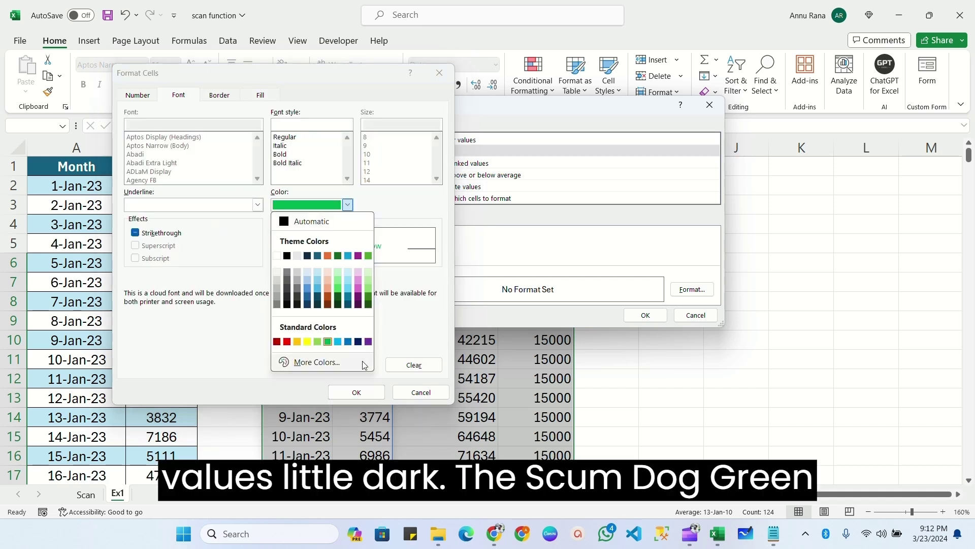
Set the rule's font to the custom dark green #007A37 and apply the conditional formatting rule.
click(317, 362)
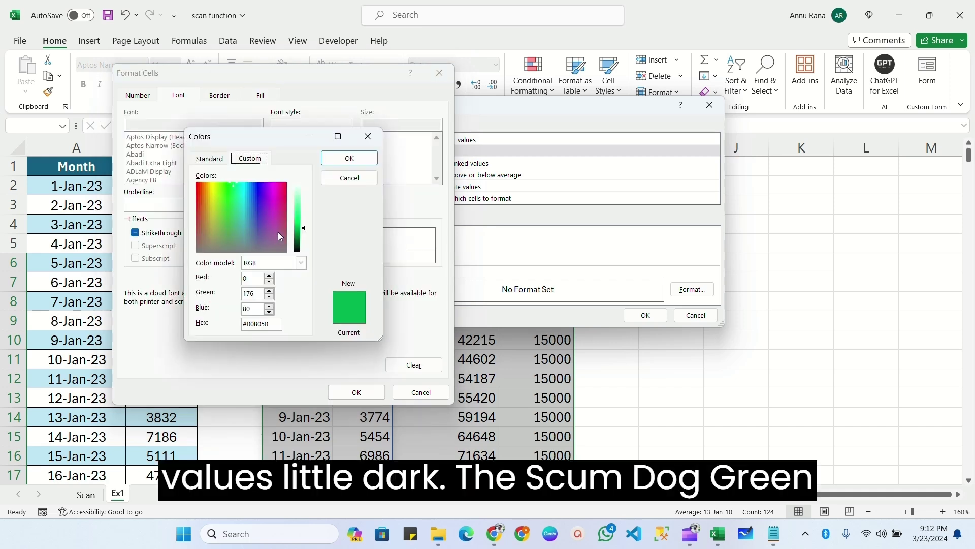
click(311, 234)
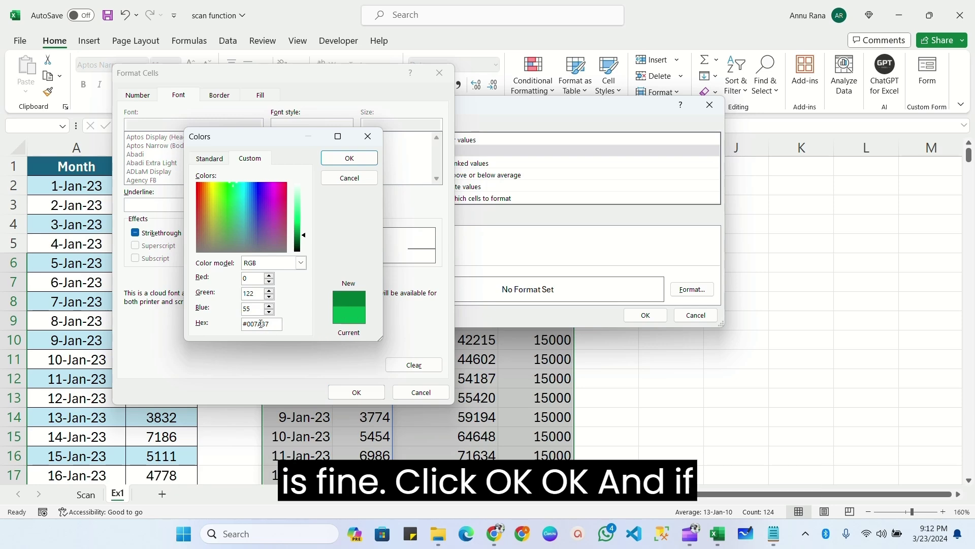
click(349, 158)
click(357, 391)
click(644, 317)
Center the contents of columns D through G and look over the formatted results.
drag(297, 147, 517, 159)
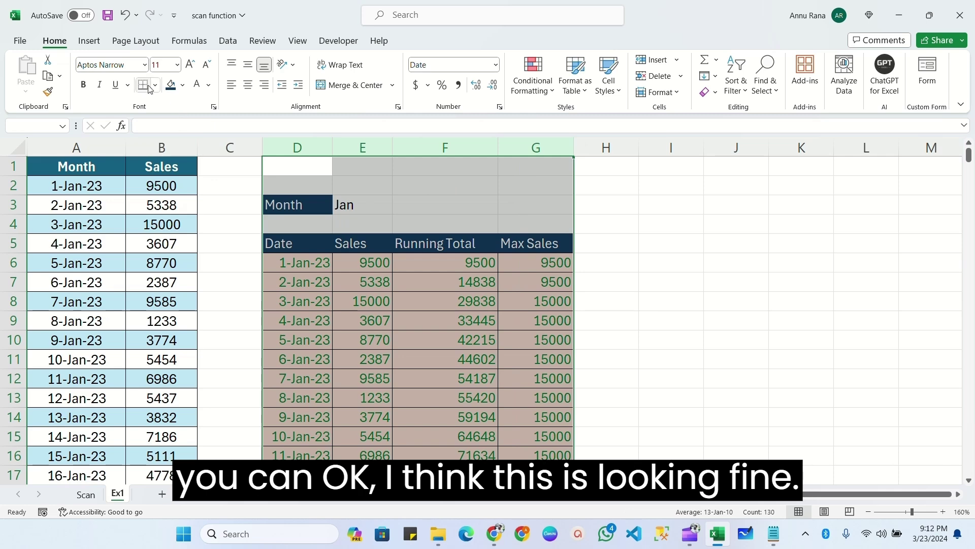
click(248, 85)
click(437, 262)
scroll(434, 337, down, 2)
scroll(434, 336, down, 3)
scroll(439, 313, up, 5)
Change the month in E3 to Feb and check the conditional formatting down to February's last row.
click(365, 209)
text(Feb)
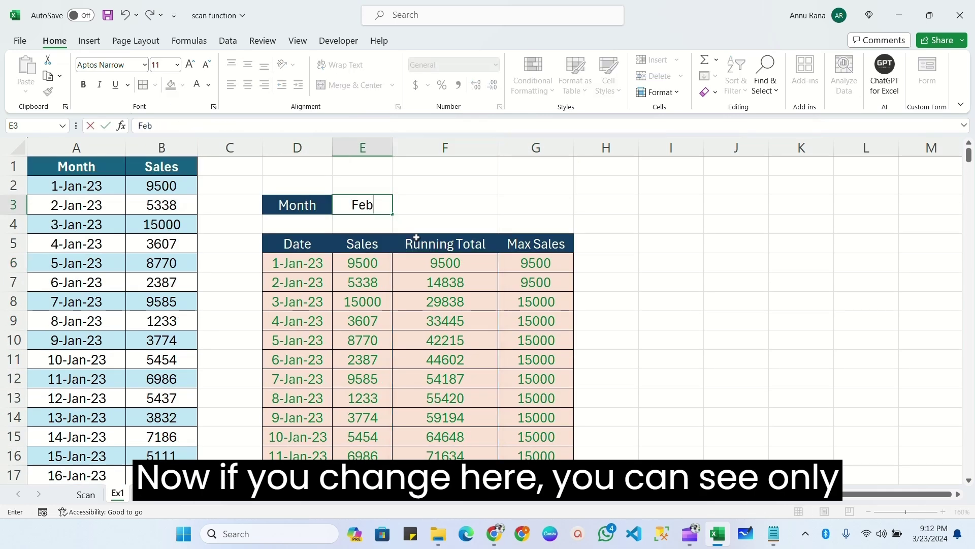
key(Return)
scroll(269, 344, down, 8)
click(277, 324)
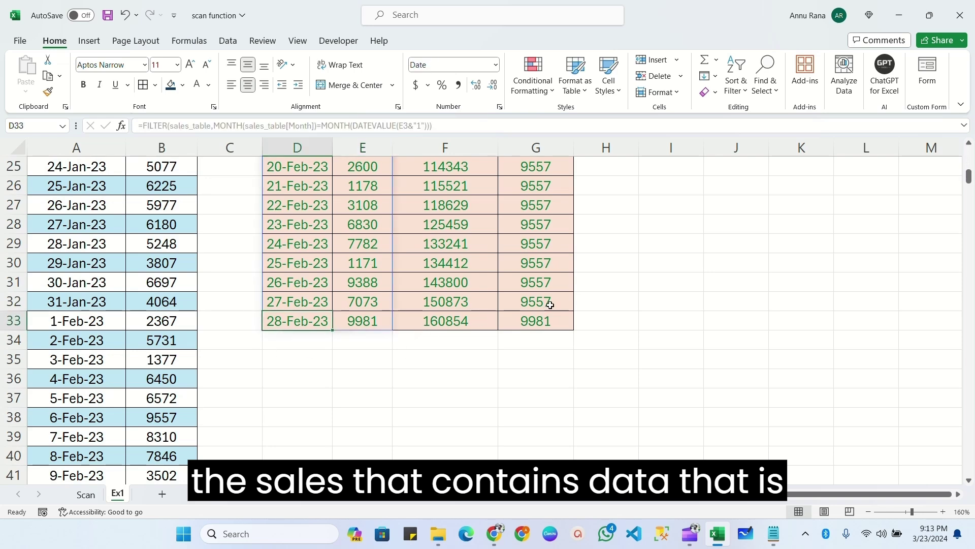
scroll(406, 295, up, 8)
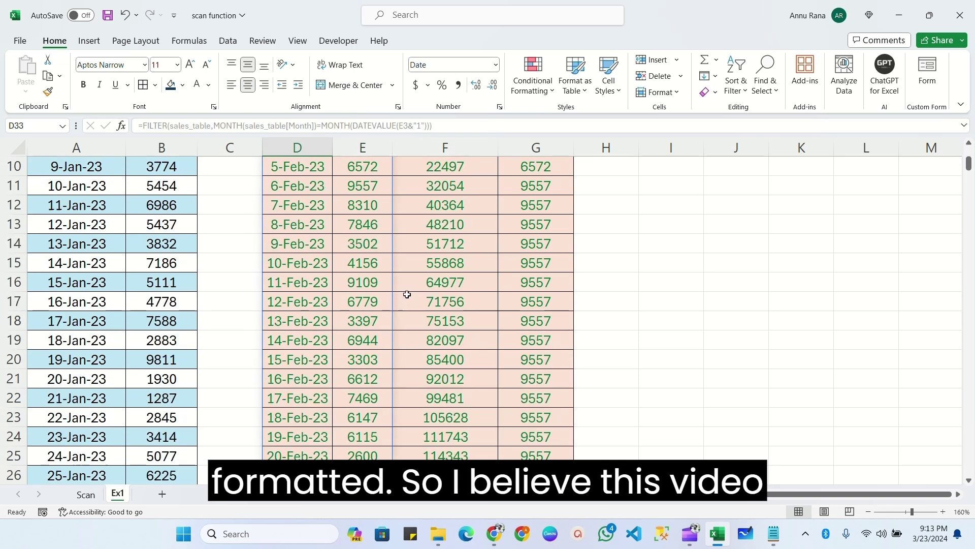